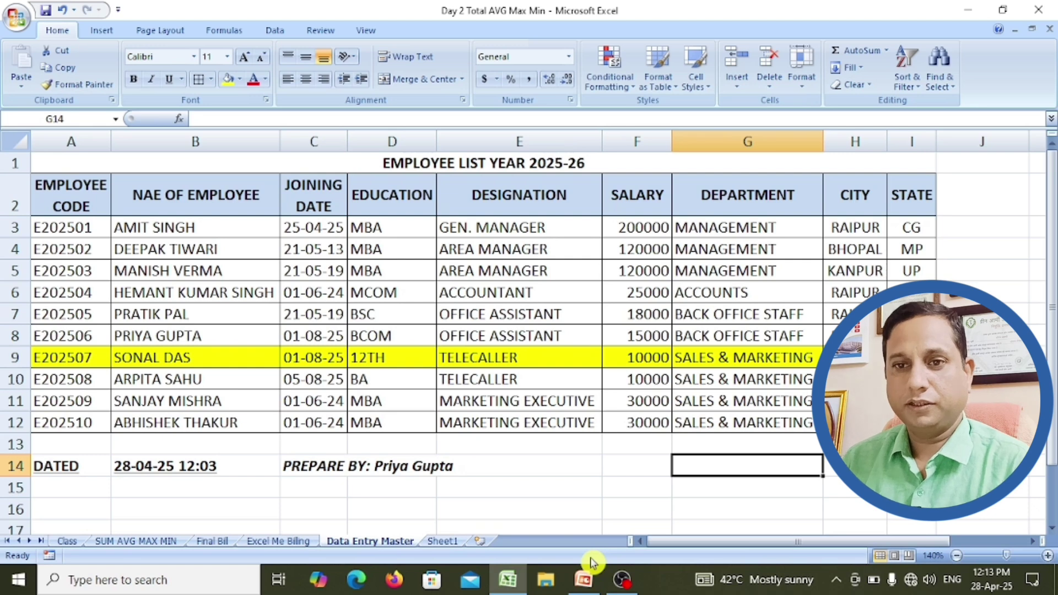
Step: On Sheet1, enter the title 'EMPLOYEE LIST YEAR 2025-26' in cell A1, correcting the typo
{"action": "left_click", "coordinate": [447, 544]}
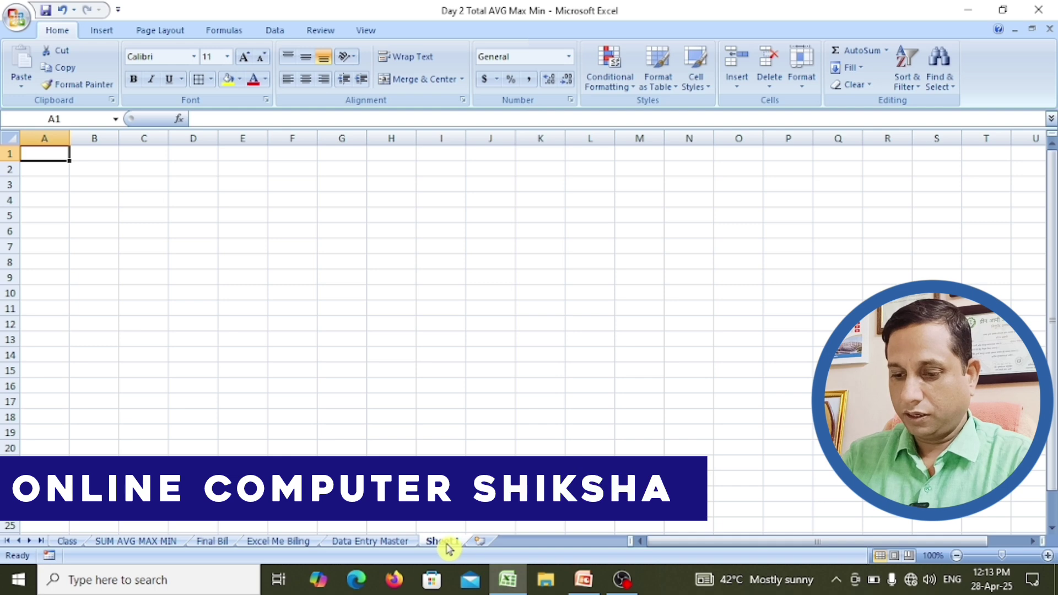
{"action": "type", "text": "EMP"}
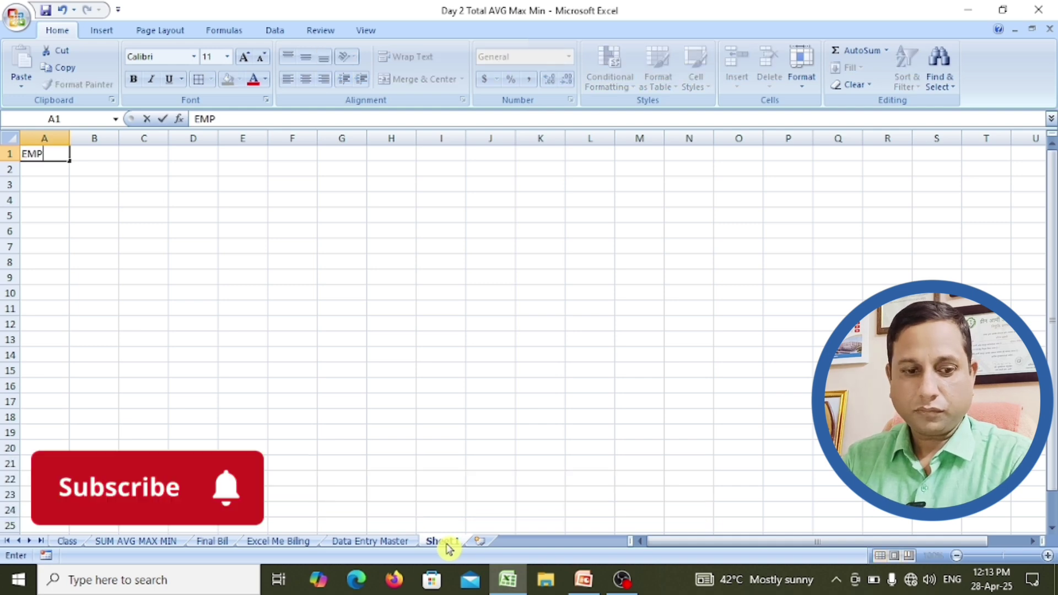
{"action": "type", "text": "LOYEE"}
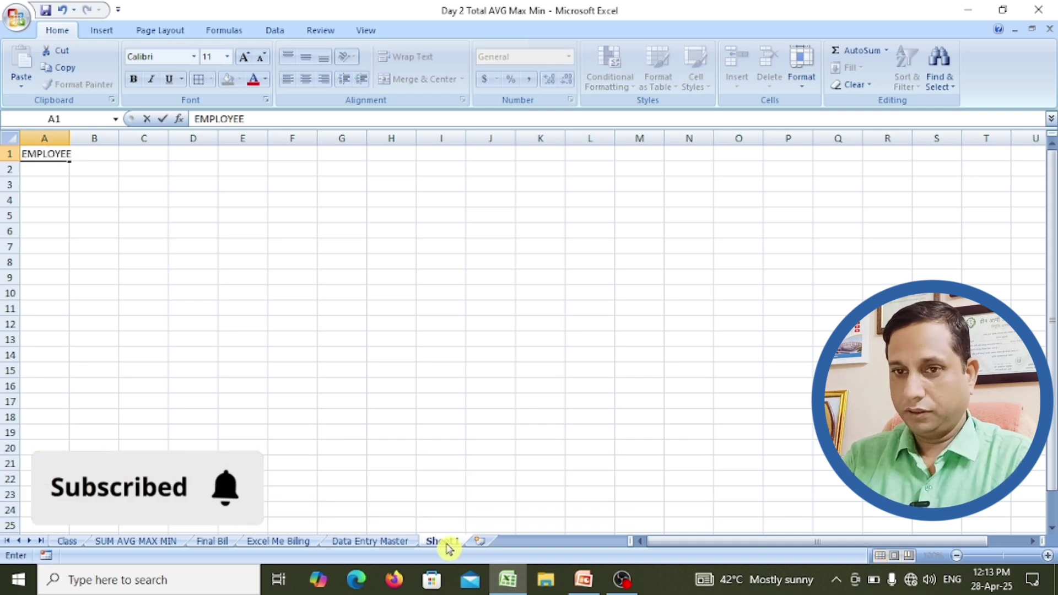
{"action": "type", "text": " Y"}
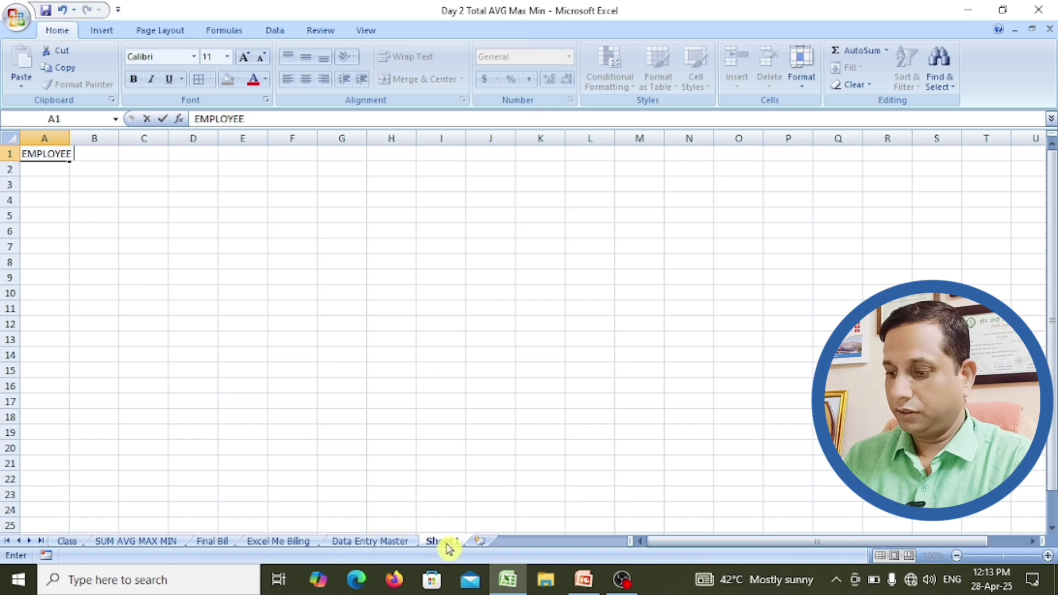
{"action": "type", "text": " LIST YEAR"}
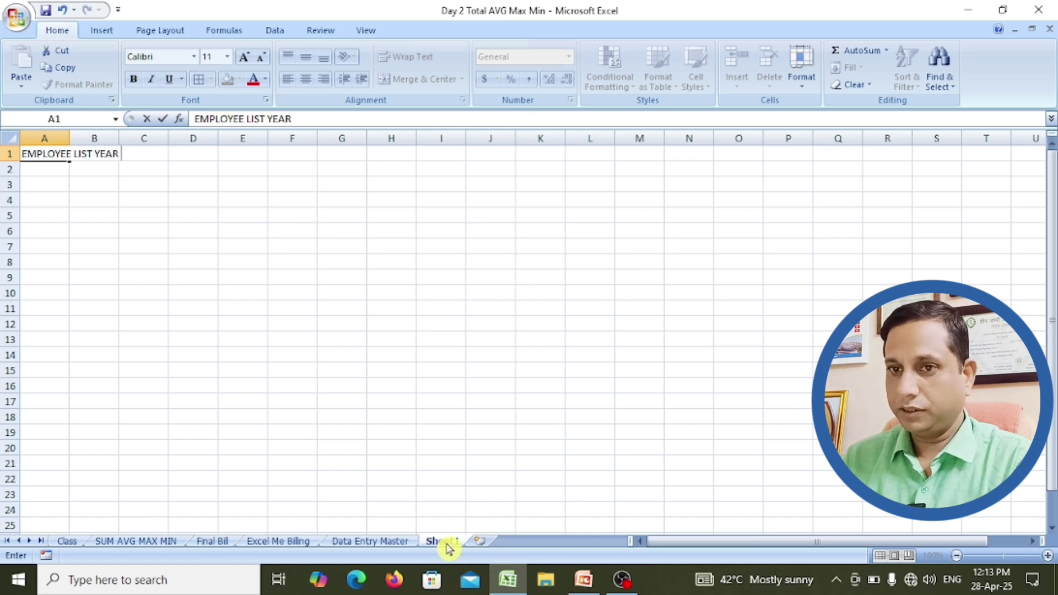
{"action": "type", "text": " 2025-+26"}
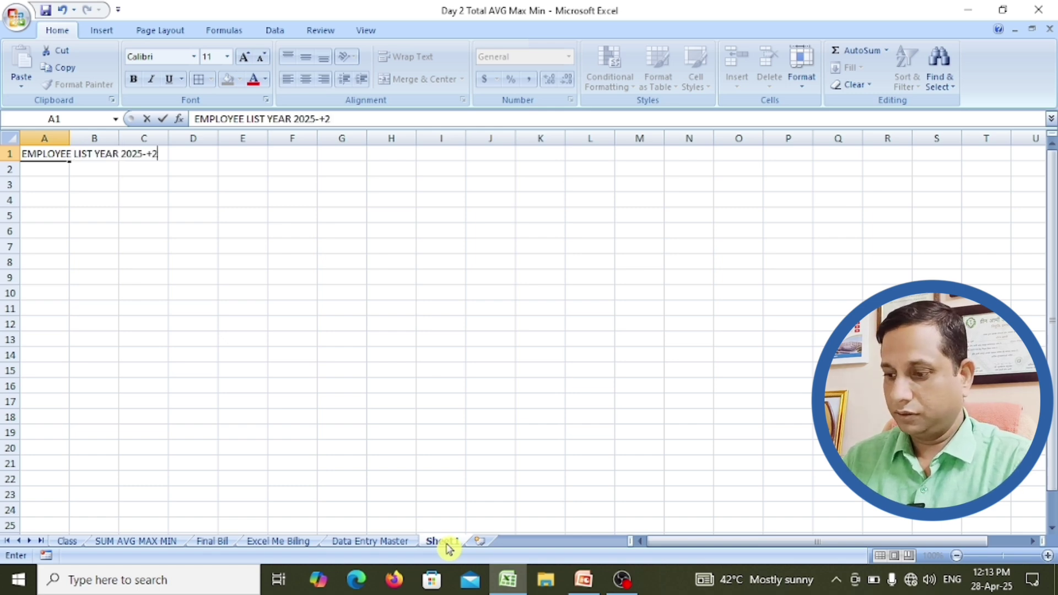
{"action": "key", "text": "BackSpace"}
{"action": "key", "text": "BackSpace"}
{"action": "key", "text": "BackSpace"}
{"action": "key", "text": "BackSpace"}
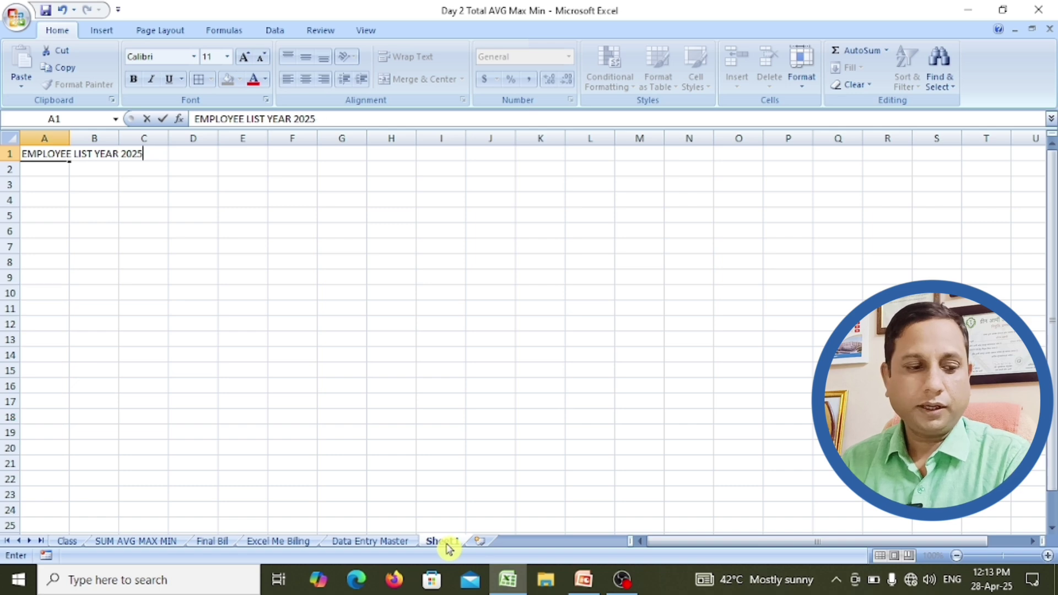
{"action": "type", "text": "-26"}
{"action": "key", "text": "Return"}
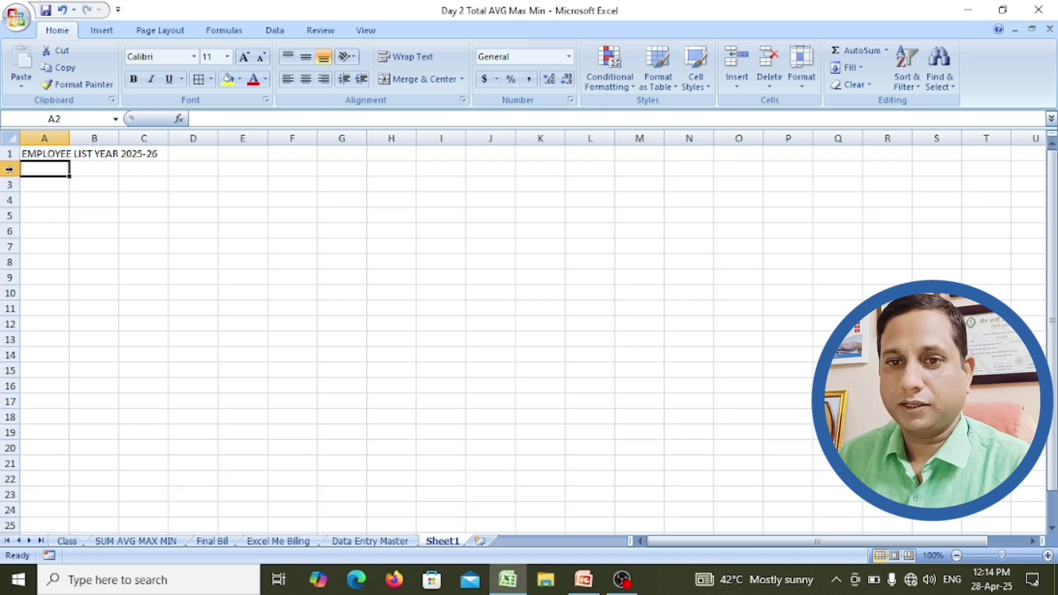
Step: Select the whole of row 2 and turn on Wrap Text for it
{"action": "left_click", "coordinate": [9, 169]}
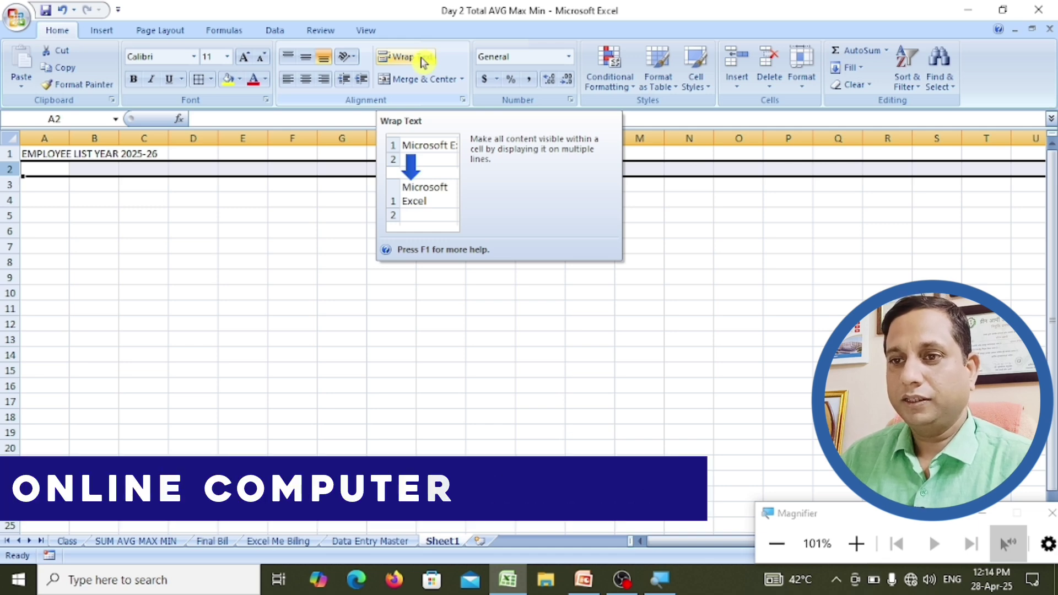
{"action": "key", "text": "super+plus"}
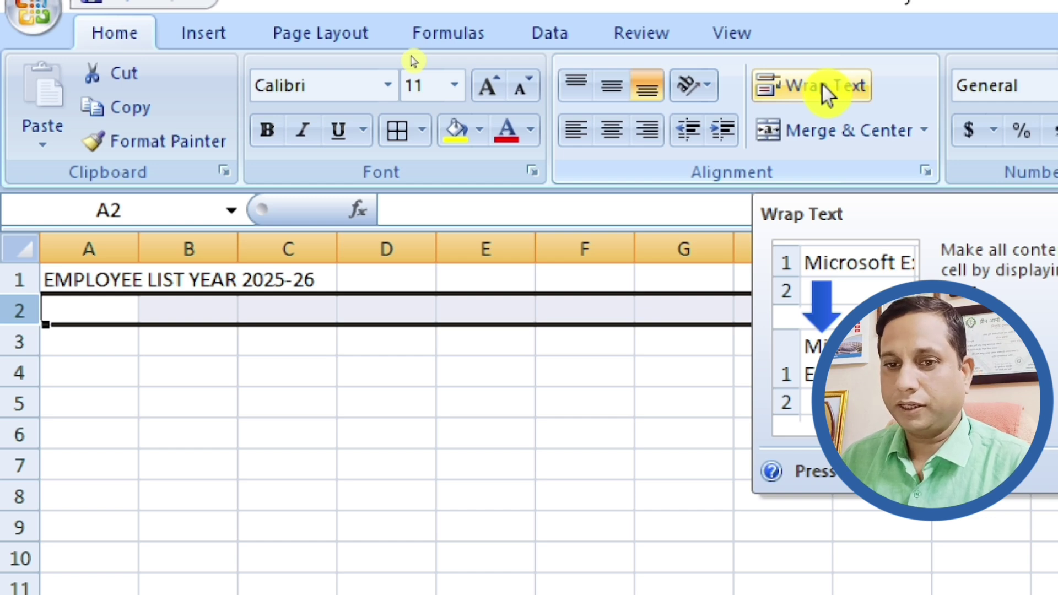
{"action": "left_click", "coordinate": [822, 82]}
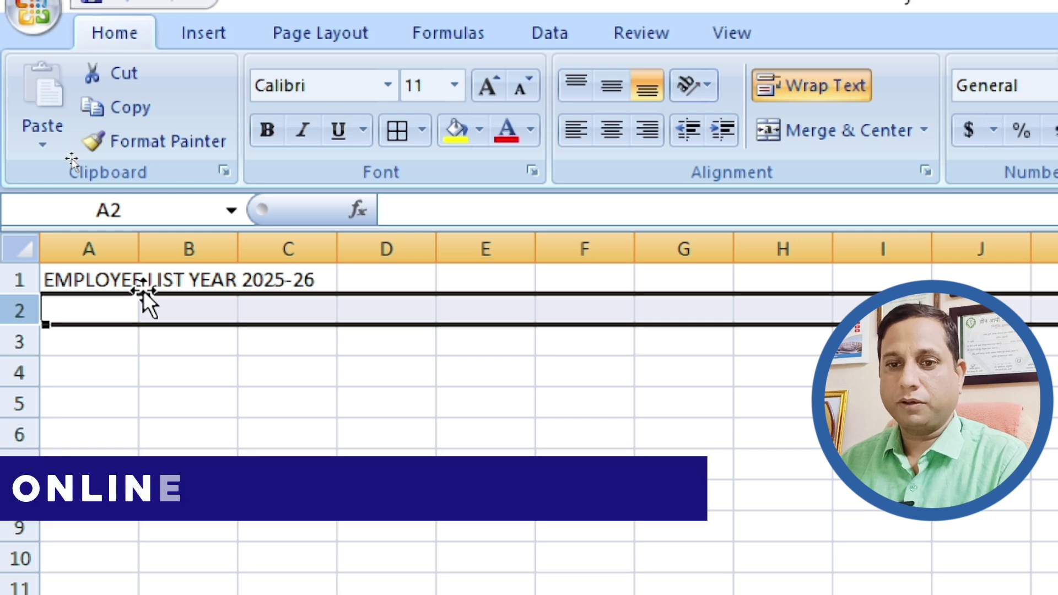
{"action": "left_click", "coordinate": [95, 309]}
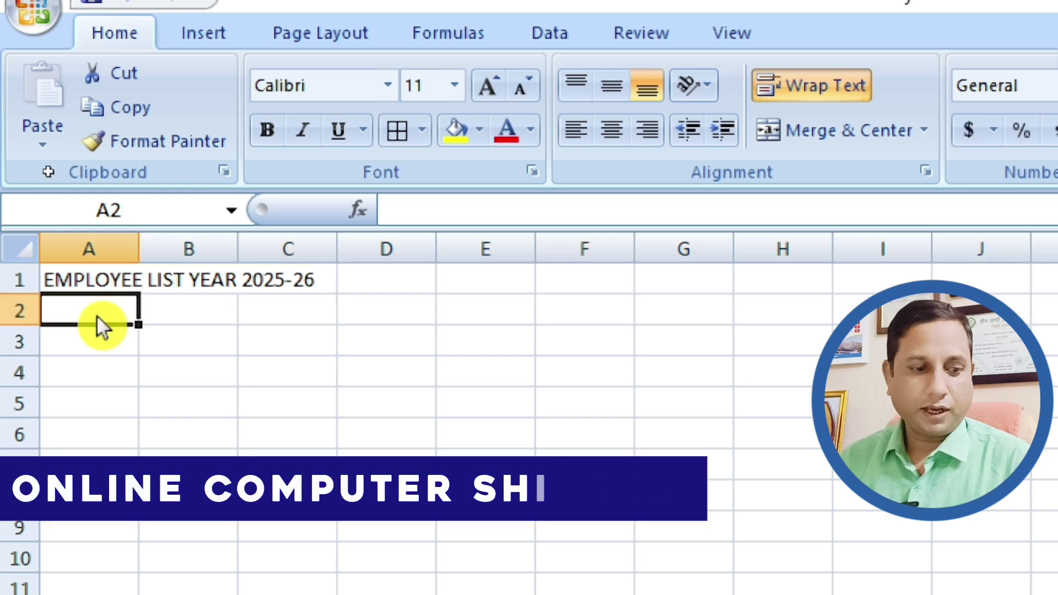
{"action": "key", "text": "super+Escape"}
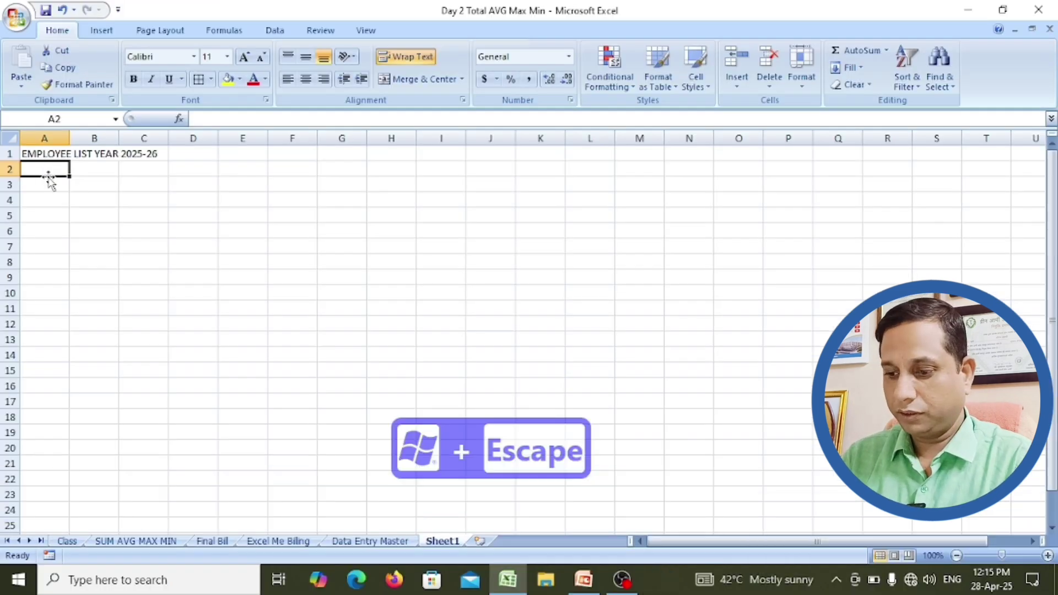
Step: Enter headings EMPLOYEE CODE, NAME OF EMPLOYEE, JOINING DATE, EDUCATION and DESIGNATION in A2:E2
{"action": "type", "text": "EMPL"}
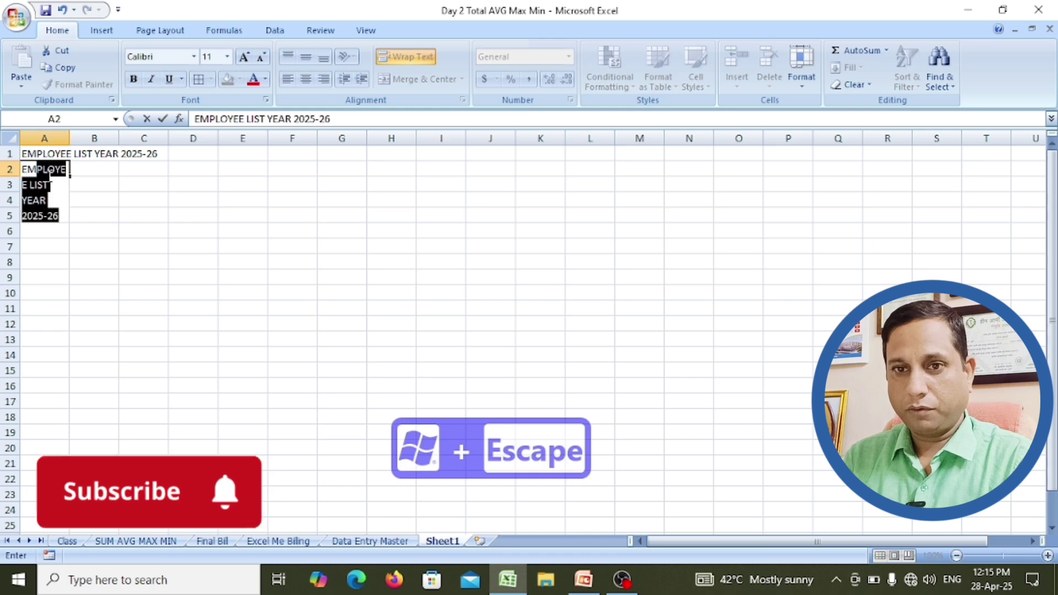
{"action": "type", "text": "OYEE CO"}
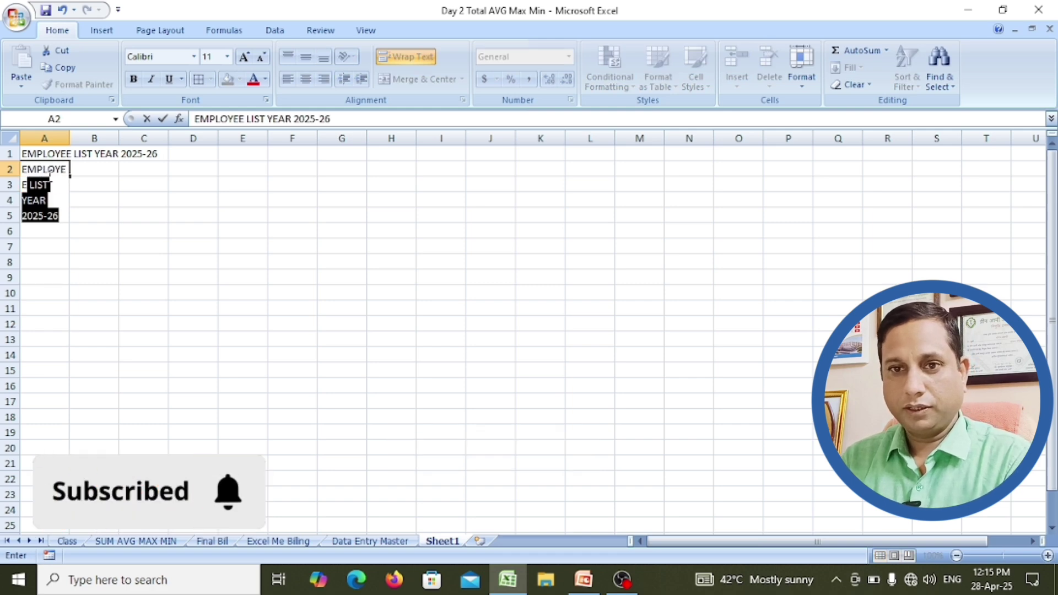
{"action": "type", "text": "DE"}
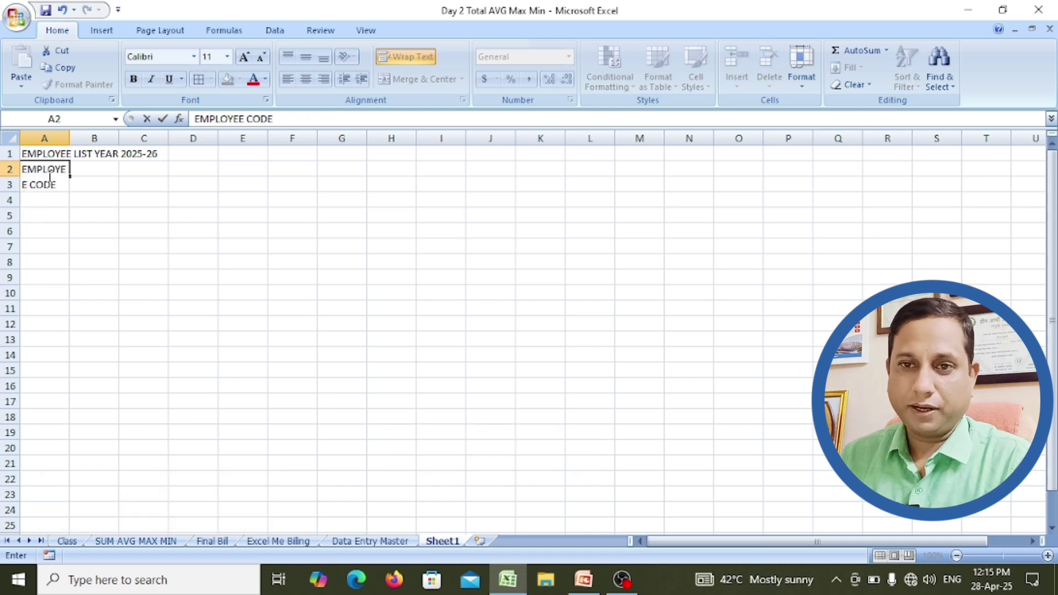
{"action": "key", "text": "Tab"}
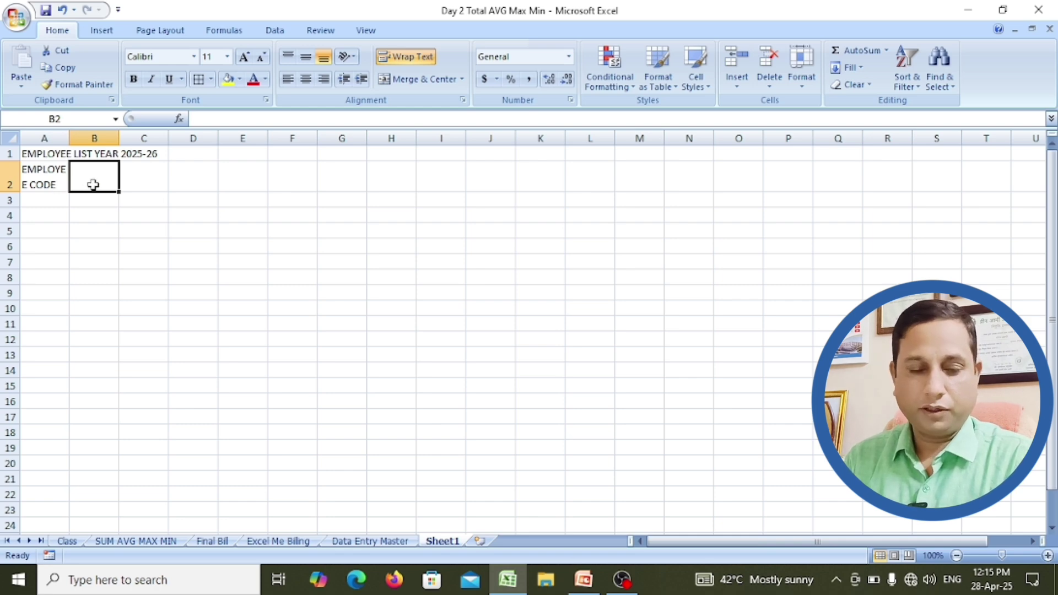
{"action": "type", "text": "NAME OF"}
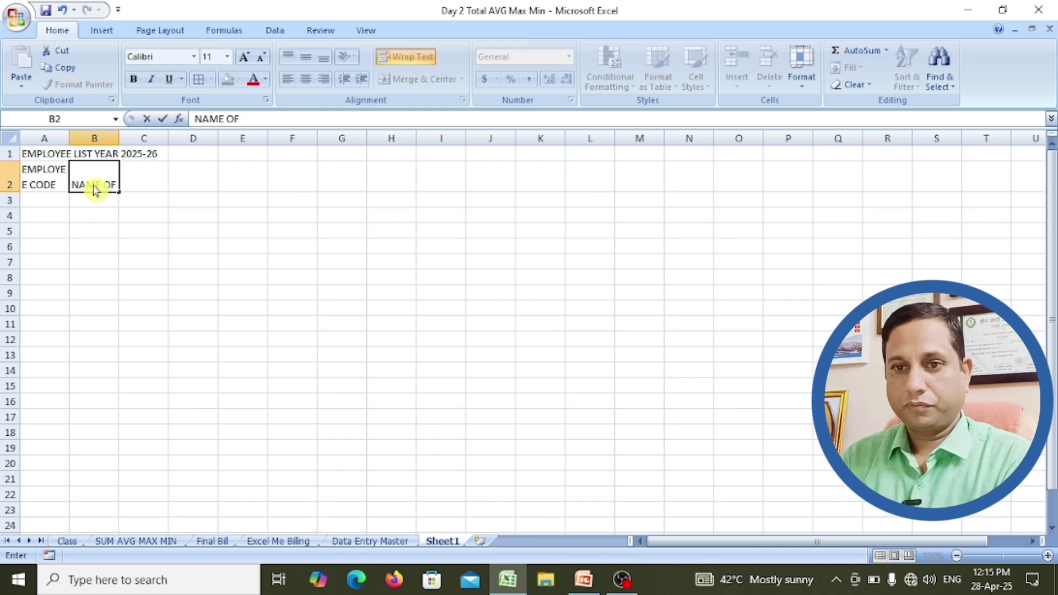
{"action": "type", "text": " EMPLOYEE"}
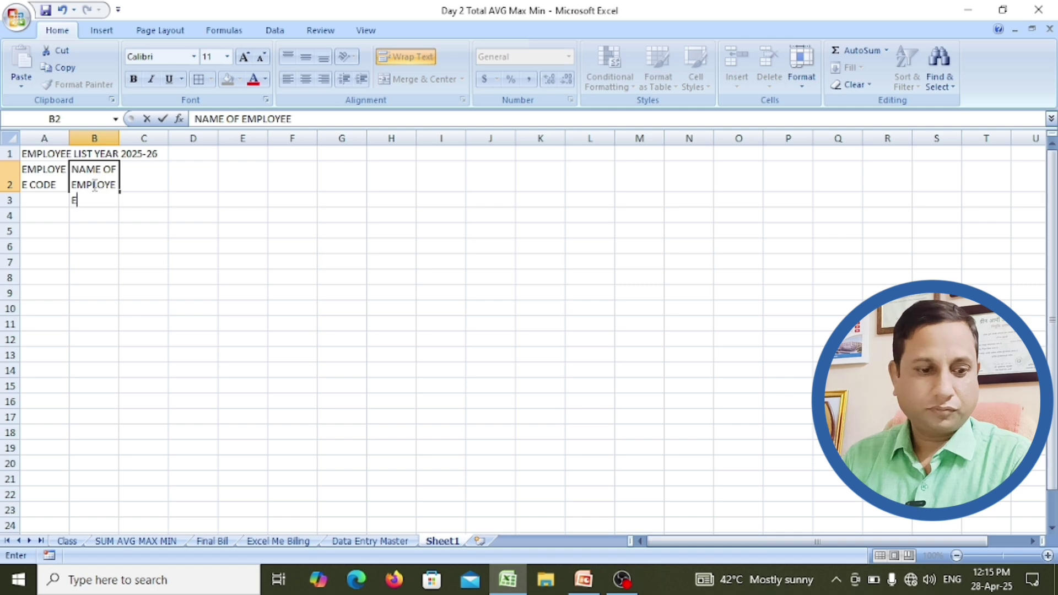
{"action": "key", "text": "Tab"}
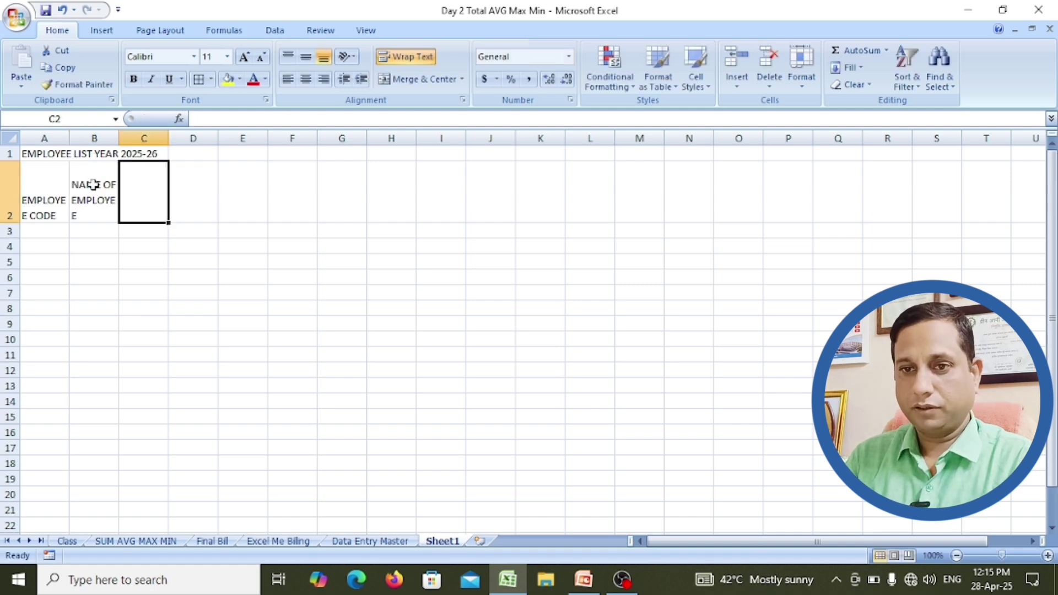
{"action": "type", "text": "JOI"}
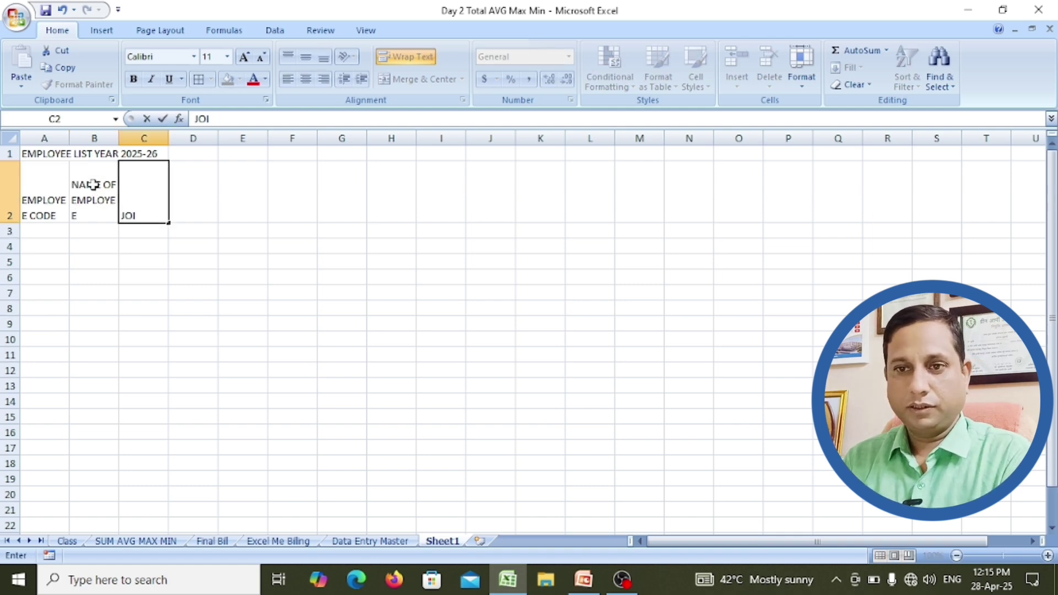
{"action": "type", "text": "NING DATE"}
{"action": "key", "text": "Tab"}
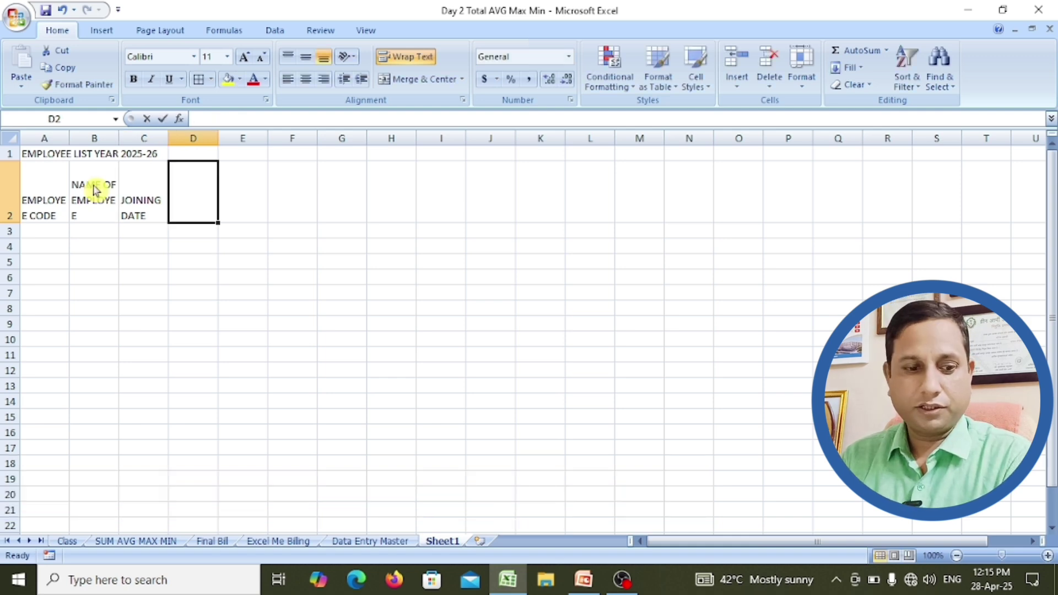
{"action": "type", "text": "EDUCATION"}
{"action": "key", "text": "Tab"}
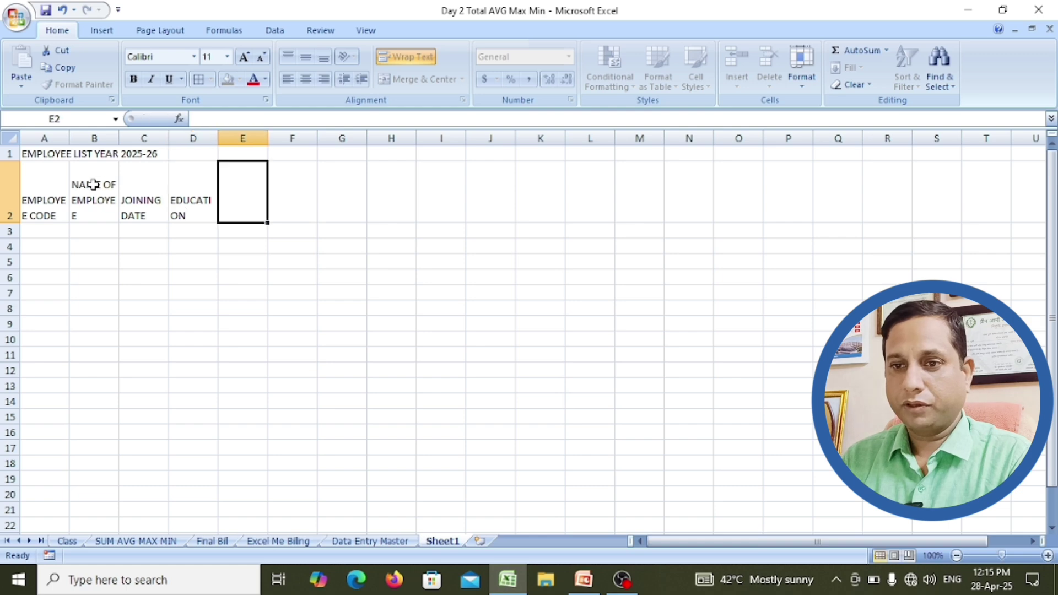
{"action": "type", "text": "DES"}
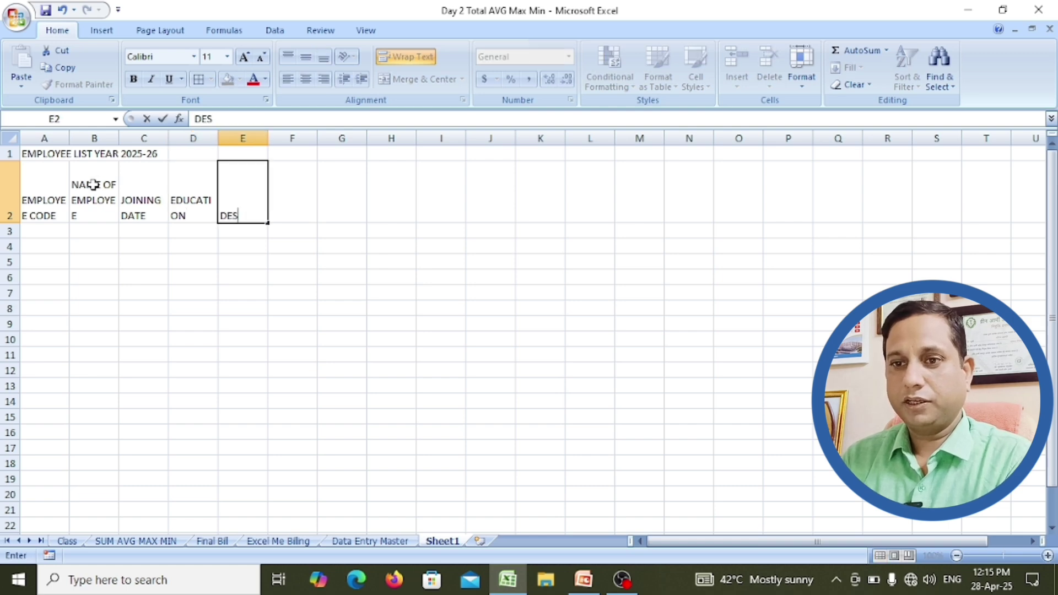
{"action": "type", "text": "IGNATION"}
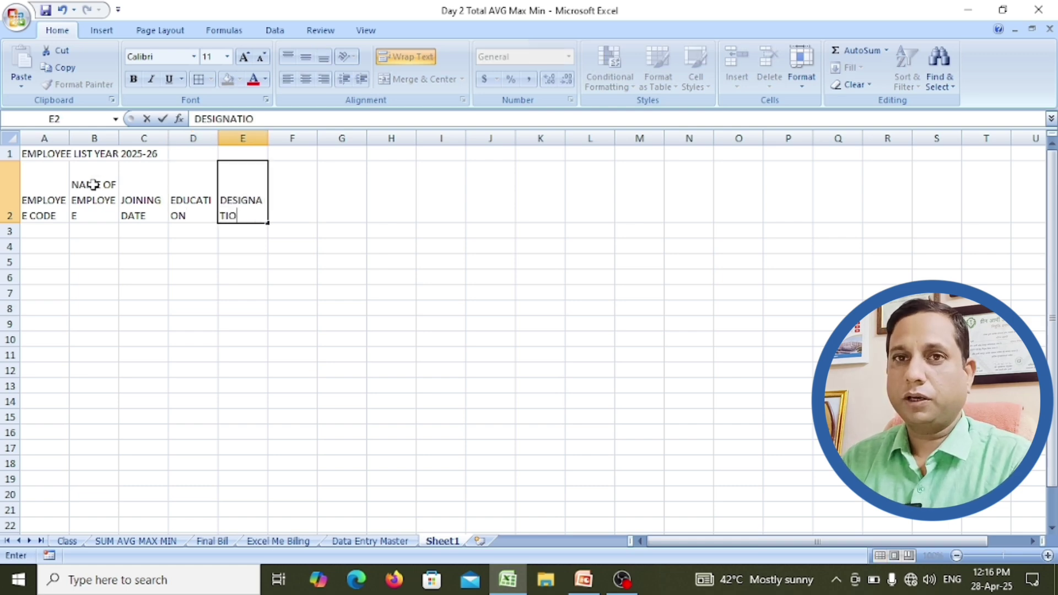
{"action": "key", "text": "Tab"}
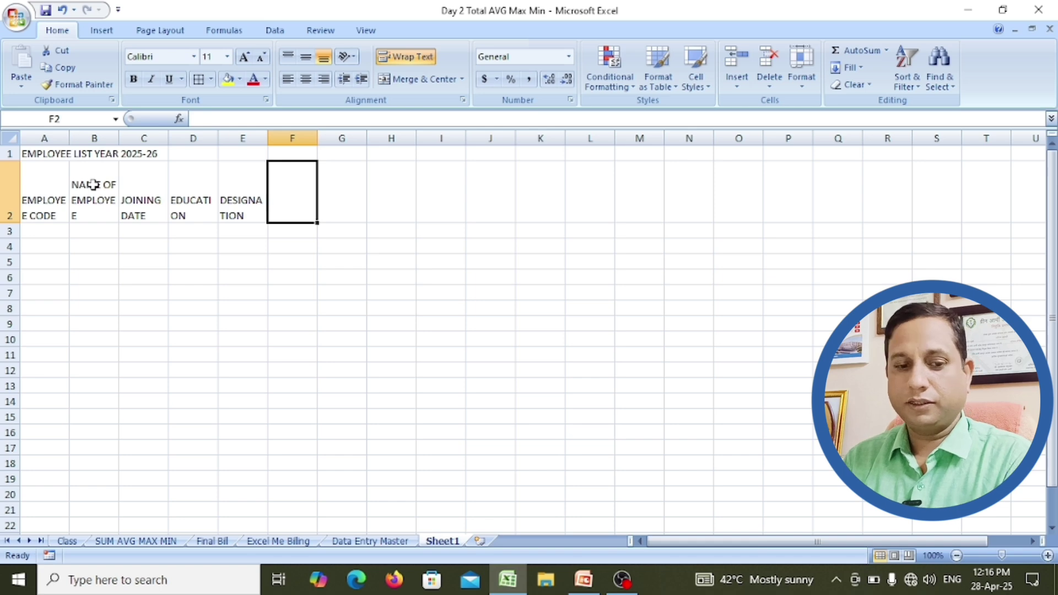
Step: Enter headings SALARY, DEPARMENT, CITY and STATE in F2:I2
{"action": "type", "text": "SALARY"}
{"action": "key", "text": "Tab"}
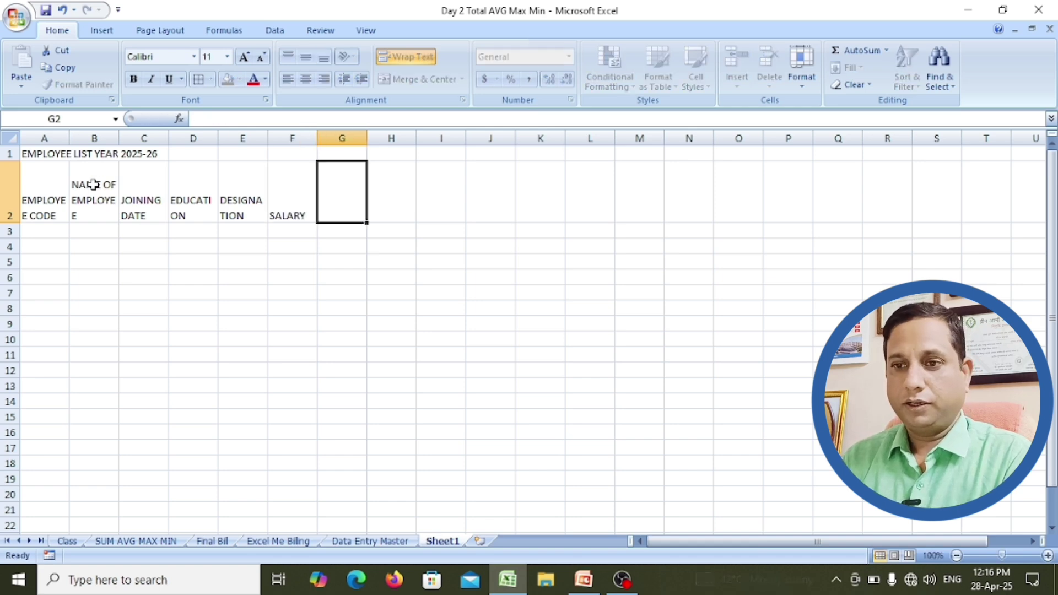
{"action": "type", "text": "DEPARMENT"}
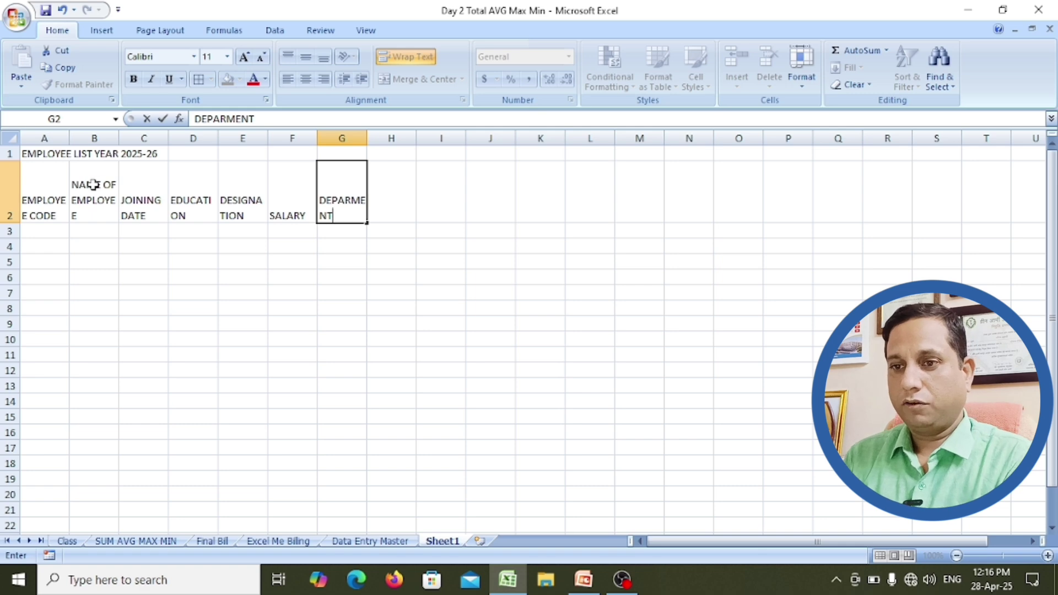
{"action": "key", "text": "Tab"}
{"action": "type", "text": "CITY"}
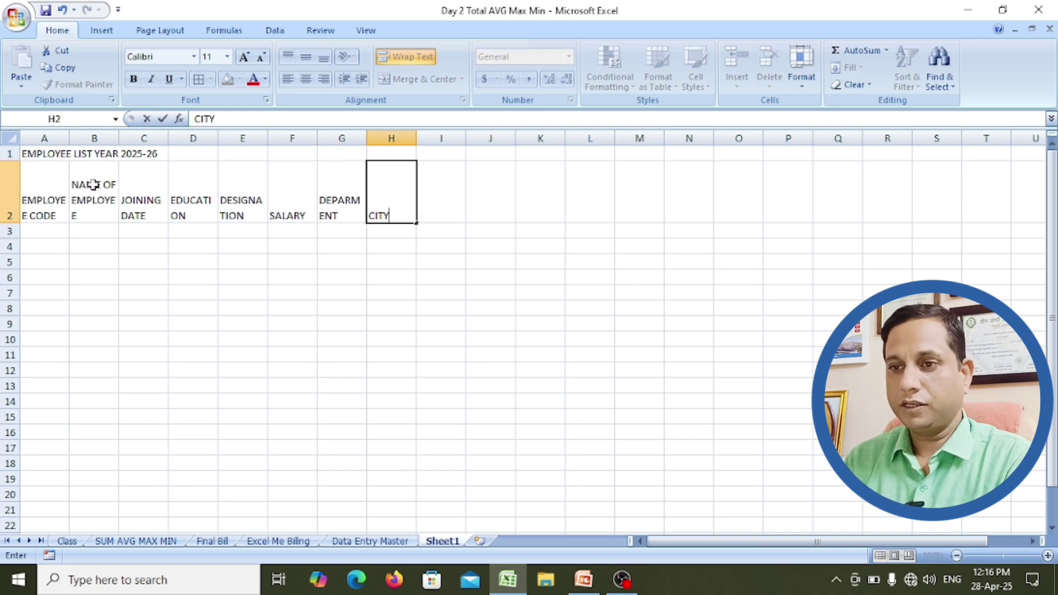
{"action": "key", "text": "Tab"}
{"action": "type", "text": "STATE"}
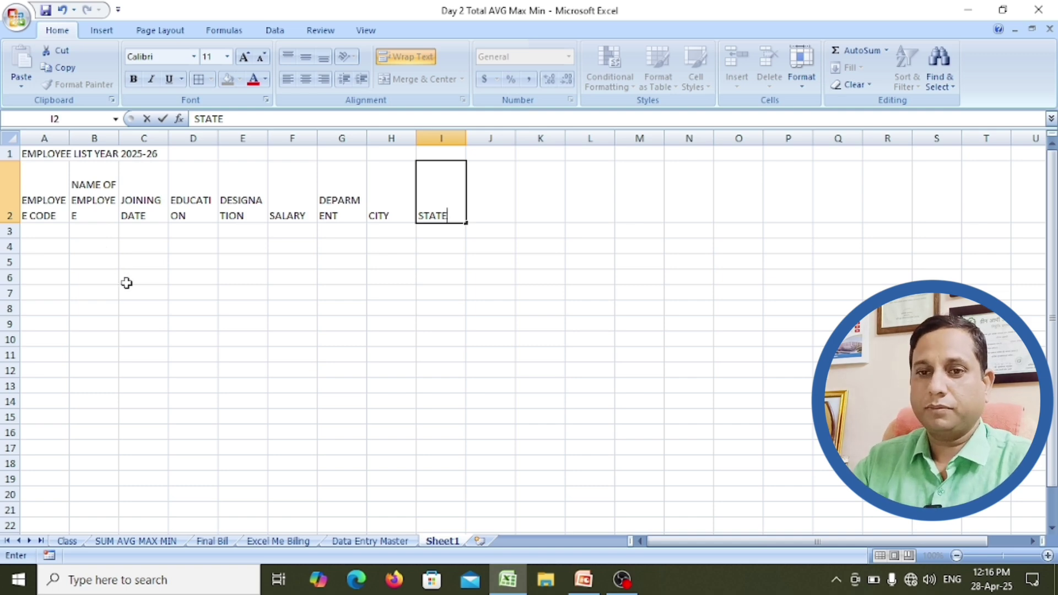
{"action": "left_click", "coordinate": [126, 279]}
Step: Zoom in and widen columns A, B, C, D, E, G and H to fit their headings
{"action": "left_click", "coordinate": [1047, 556]}
{"action": "left_click", "coordinate": [1047, 555]}
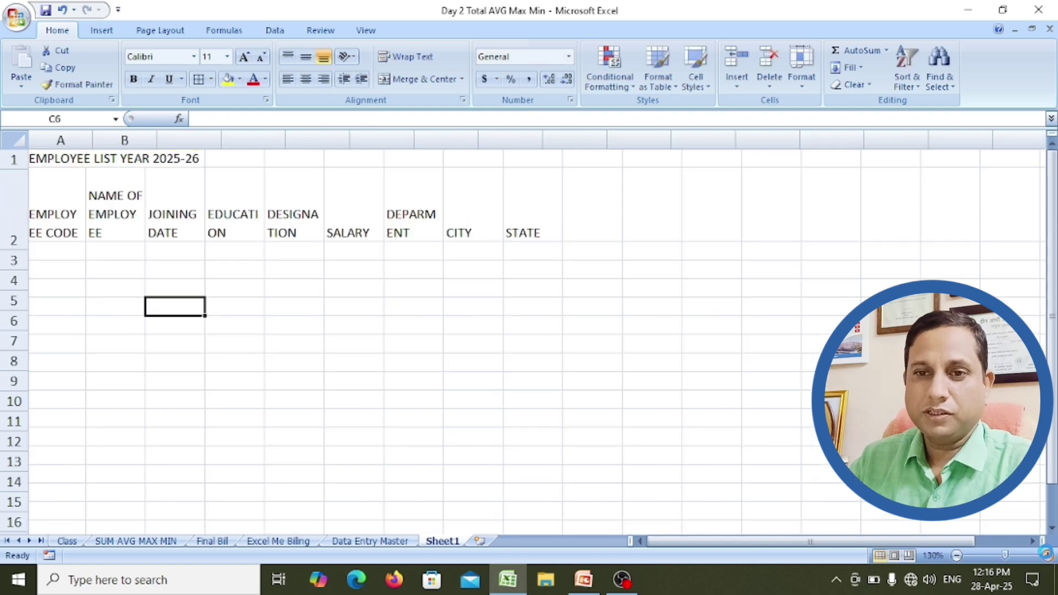
{"action": "left_click", "coordinate": [1047, 556]}
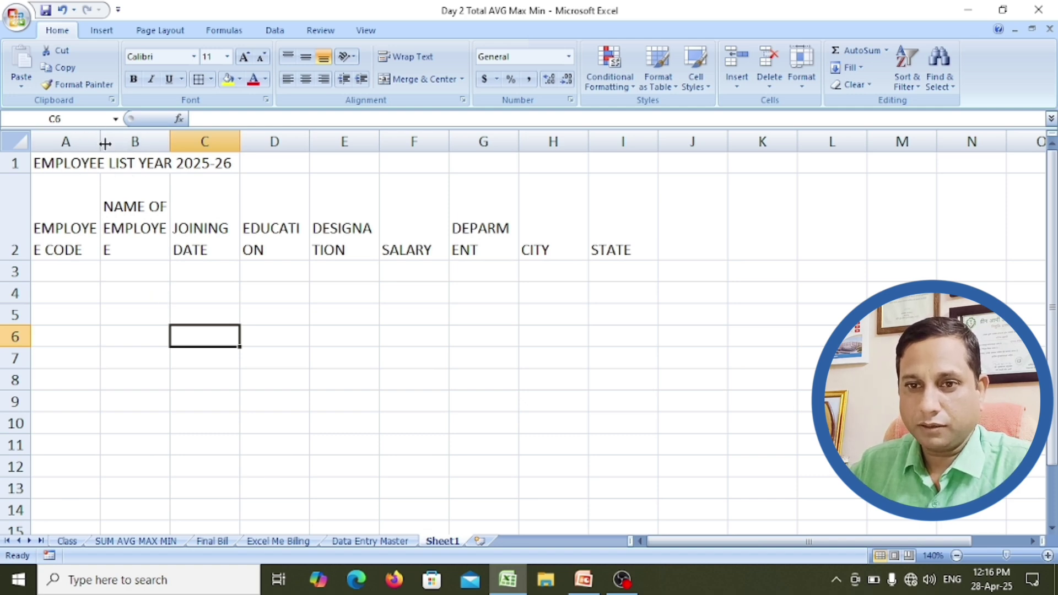
{"action": "left_click_drag", "start_coordinate": [103, 143], "coordinate": [113, 143]}
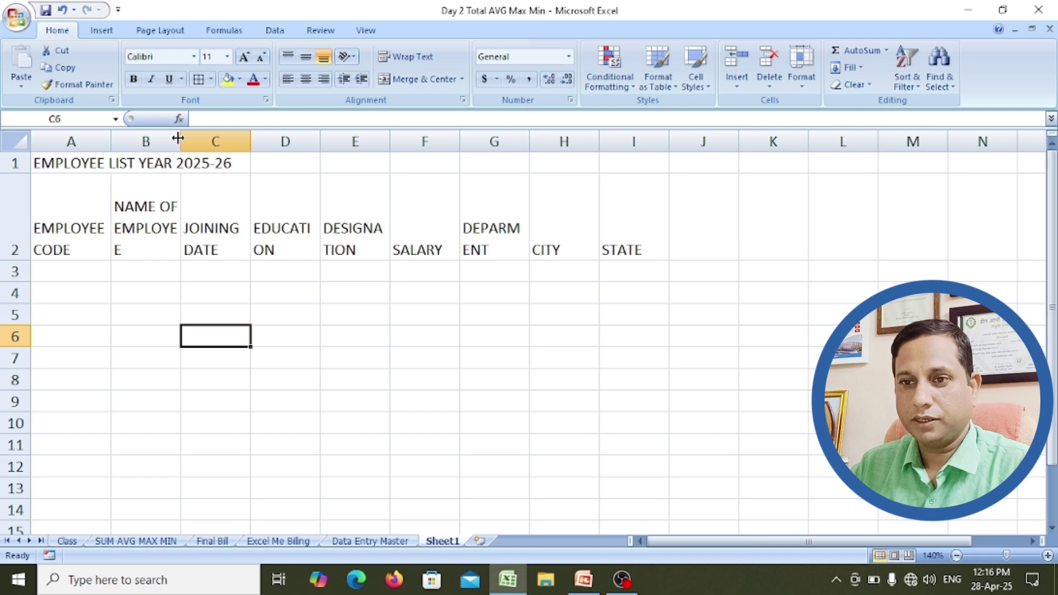
{"action": "left_click_drag", "start_coordinate": [178, 138], "coordinate": [311, 147]}
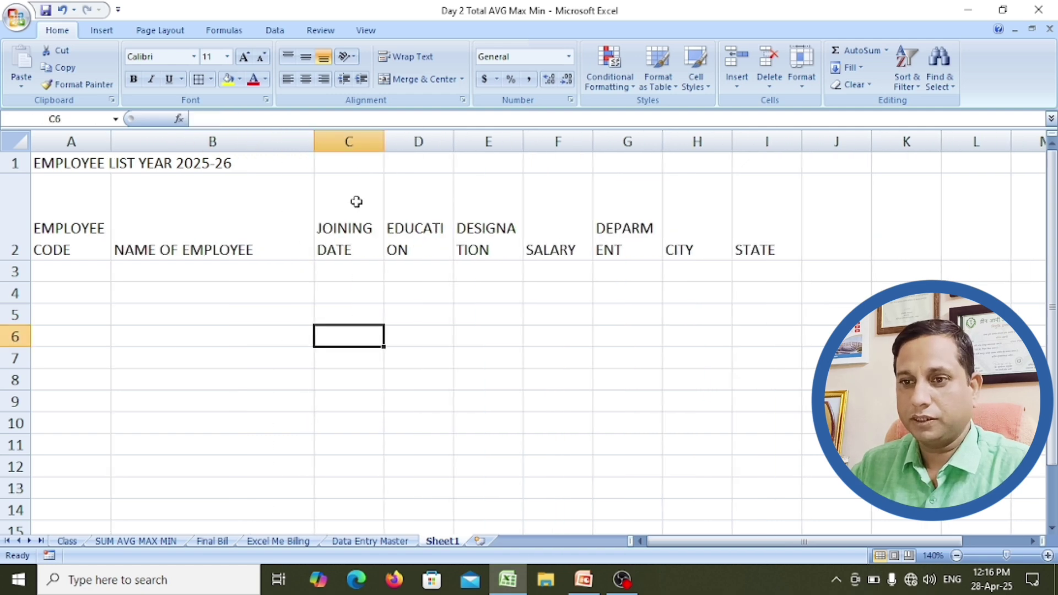
{"action": "left_click_drag", "start_coordinate": [385, 145], "coordinate": [399, 145]}
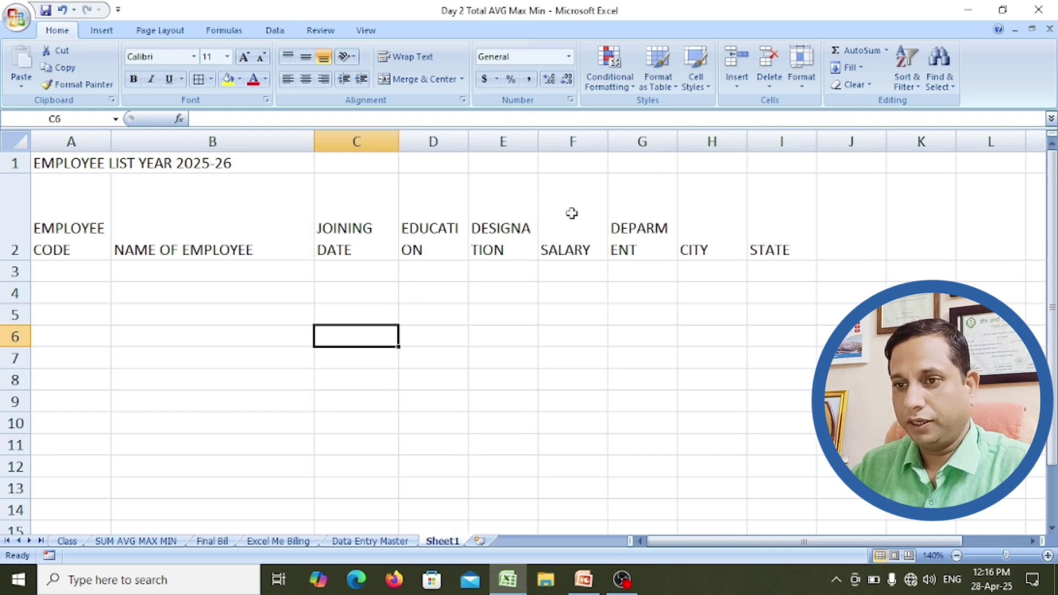
{"action": "left_click_drag", "start_coordinate": [468, 143], "coordinate": [569, 145]}
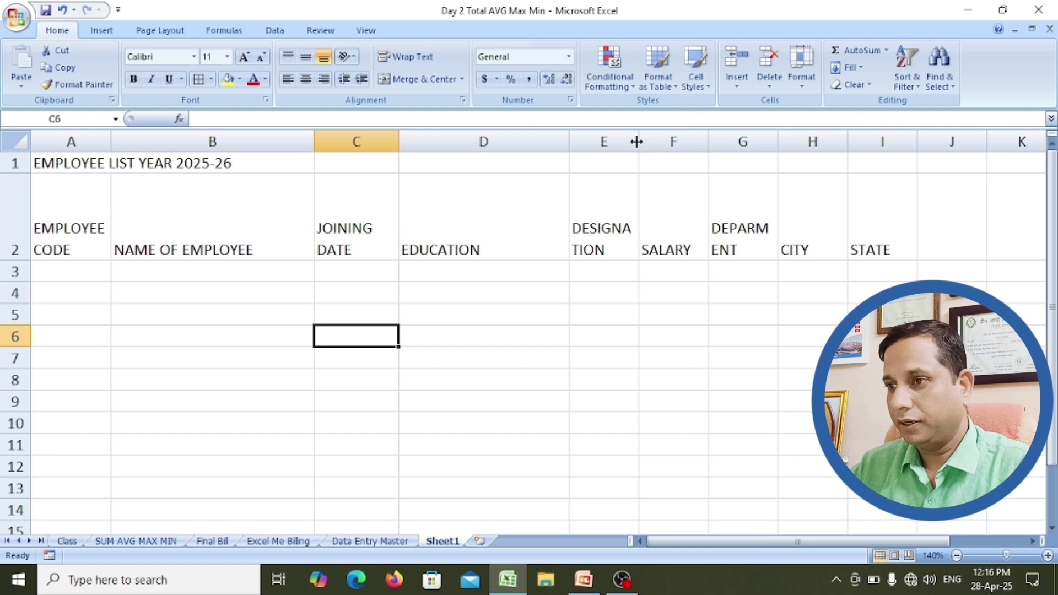
{"action": "left_click_drag", "start_coordinate": [638, 143], "coordinate": [701, 144]}
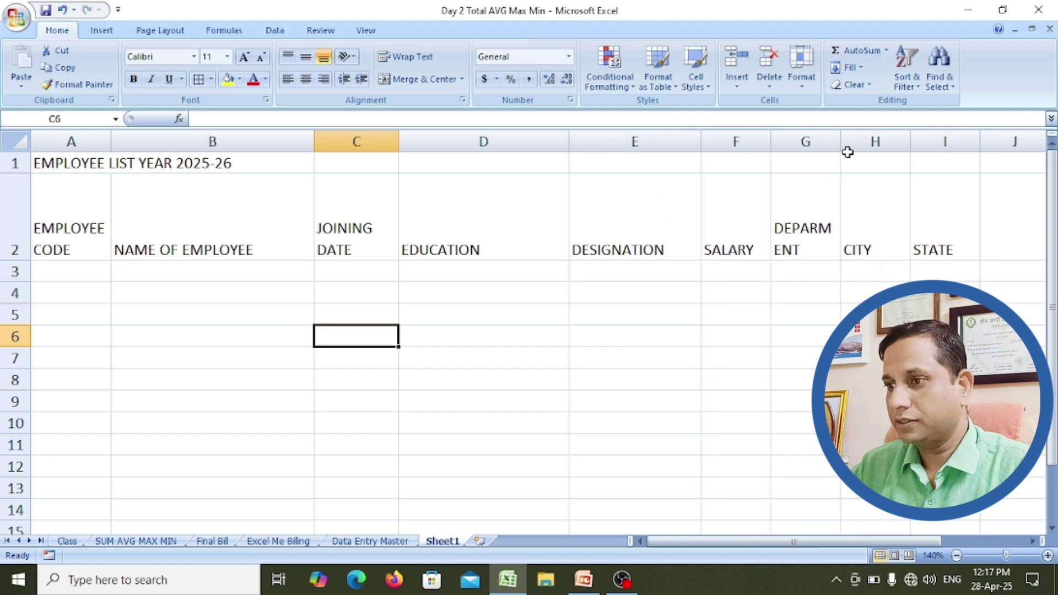
{"action": "left_click_drag", "start_coordinate": [842, 147], "coordinate": [890, 147]}
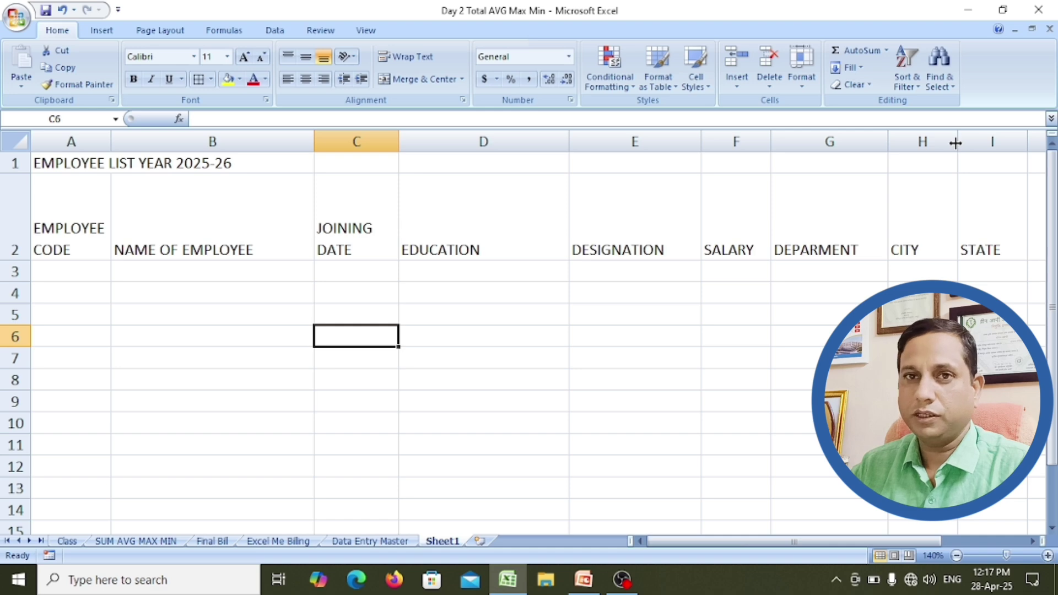
{"action": "left_click_drag", "start_coordinate": [956, 142], "coordinate": [976, 142]}
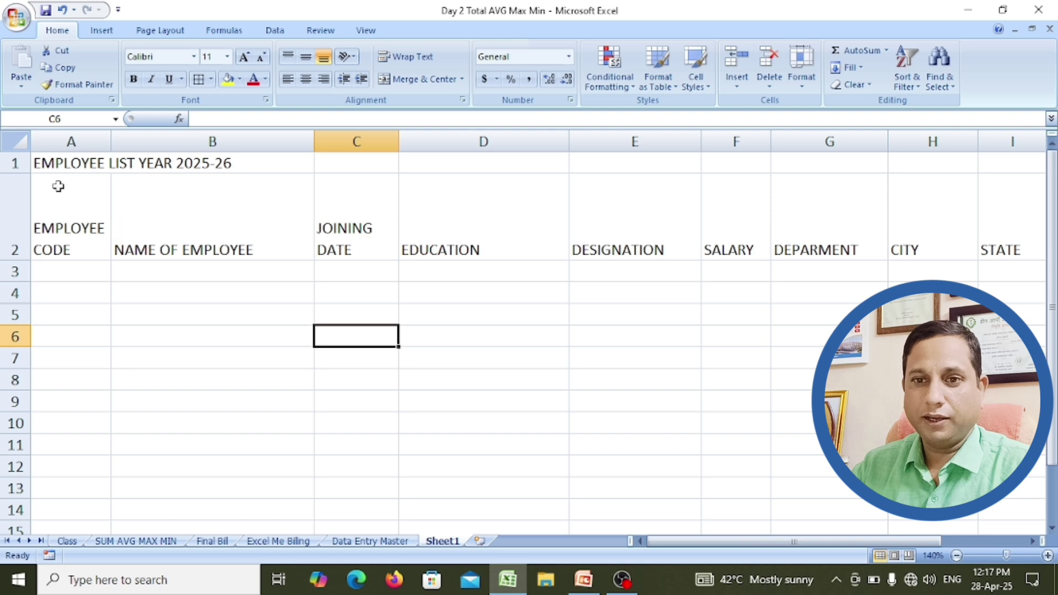
{"action": "left_click", "coordinate": [65, 165]}
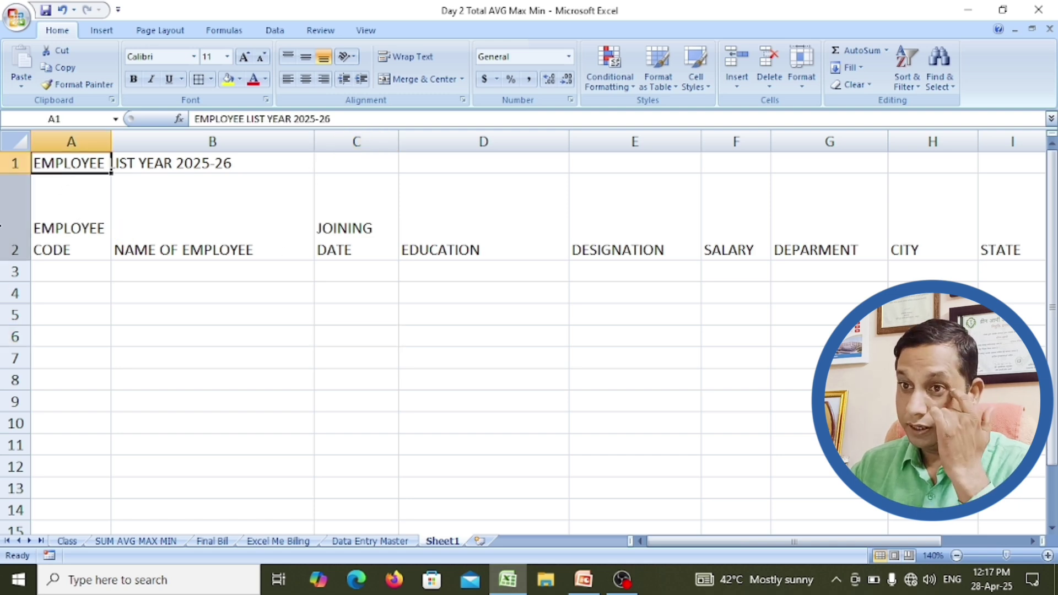
{"action": "left_click", "coordinate": [8, 227]}
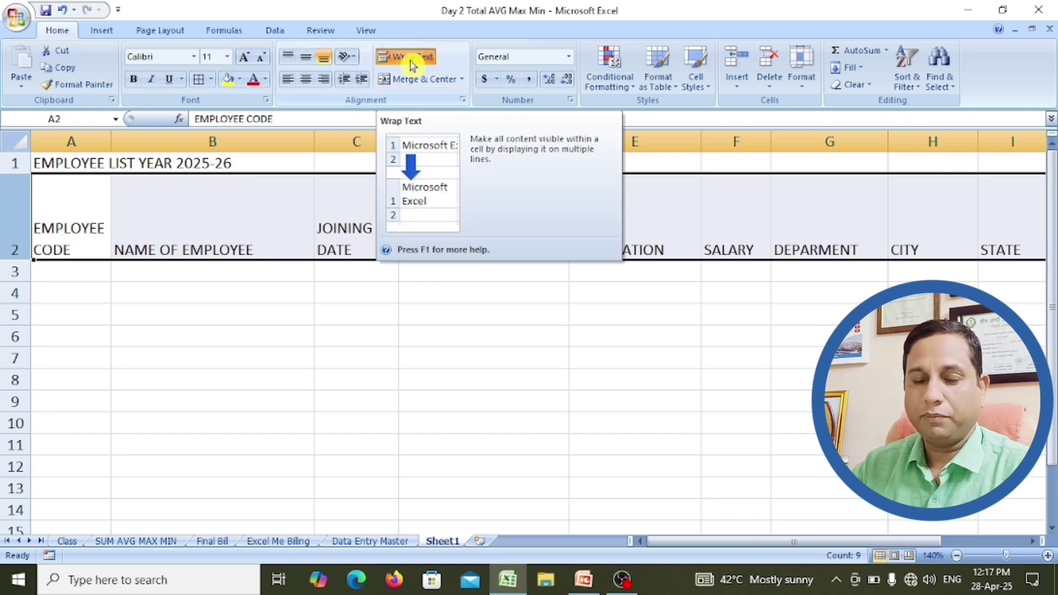
{"action": "left_click", "coordinate": [51, 249]}
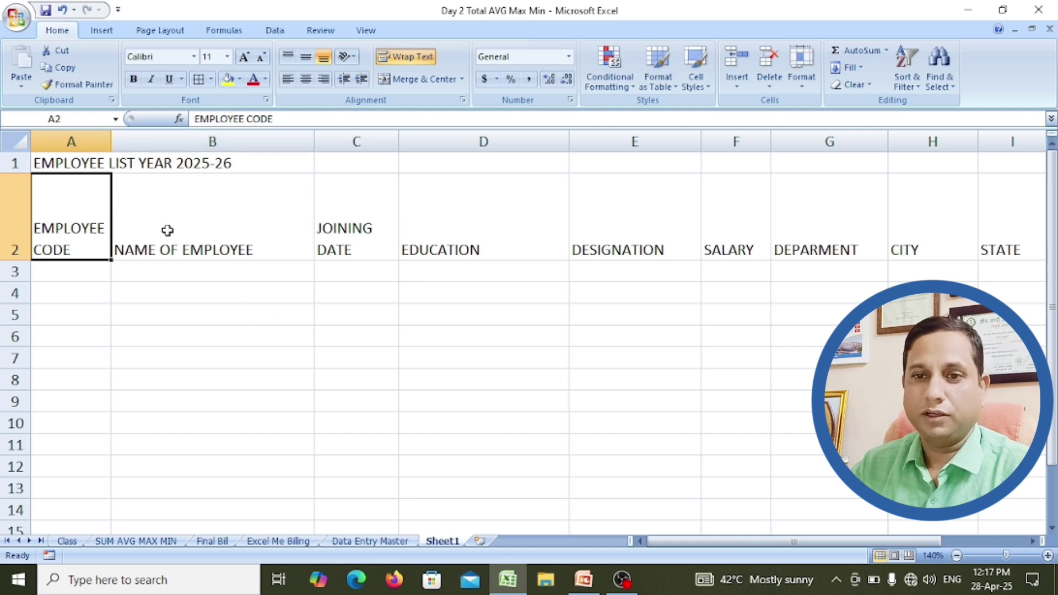
{"action": "left_click", "coordinate": [251, 235]}
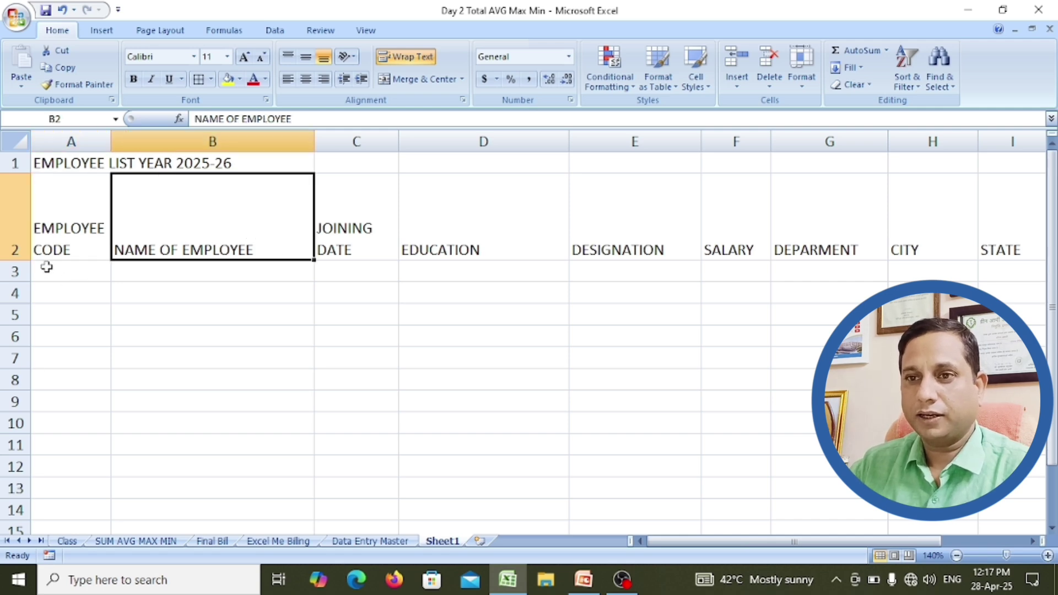
{"action": "left_click", "coordinate": [16, 234]}
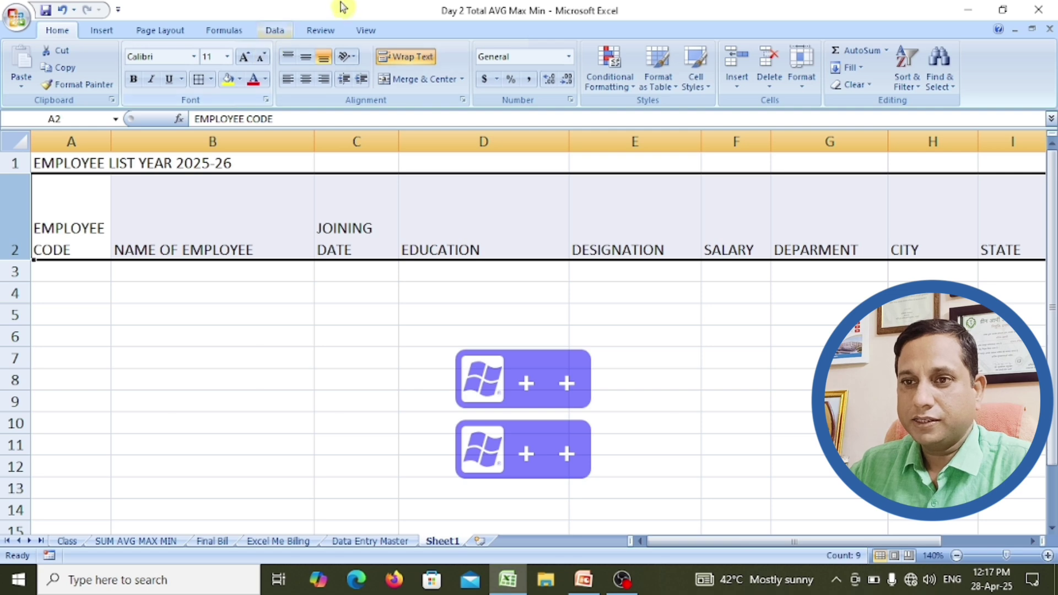
Step: Center the row 2 headings horizontally and reselect the heading row
{"action": "left_click", "coordinate": [306, 82]}
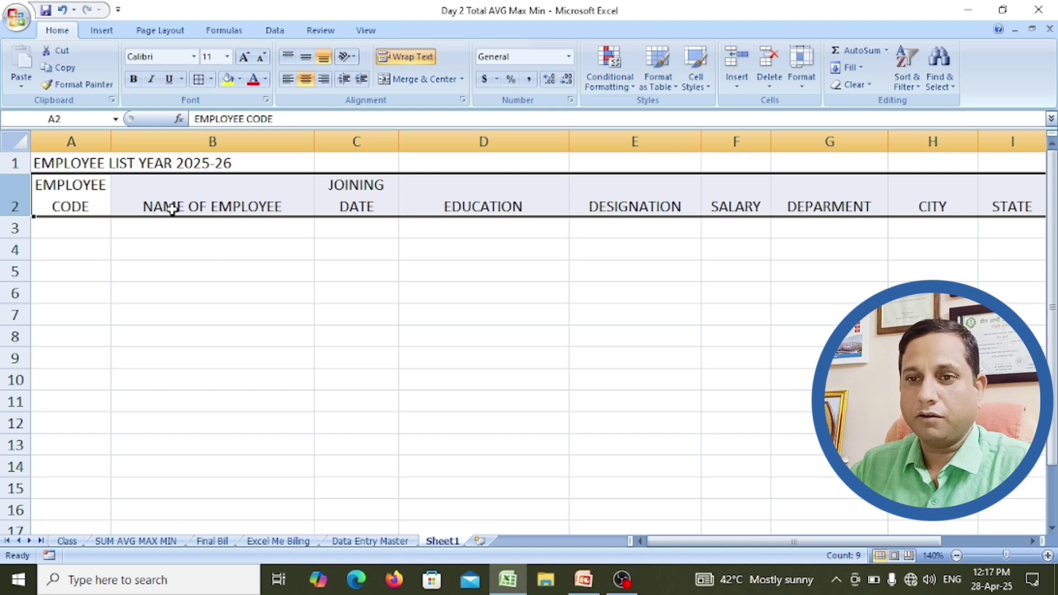
{"action": "left_click", "coordinate": [240, 212]}
{"action": "left_click", "coordinate": [6, 196]}
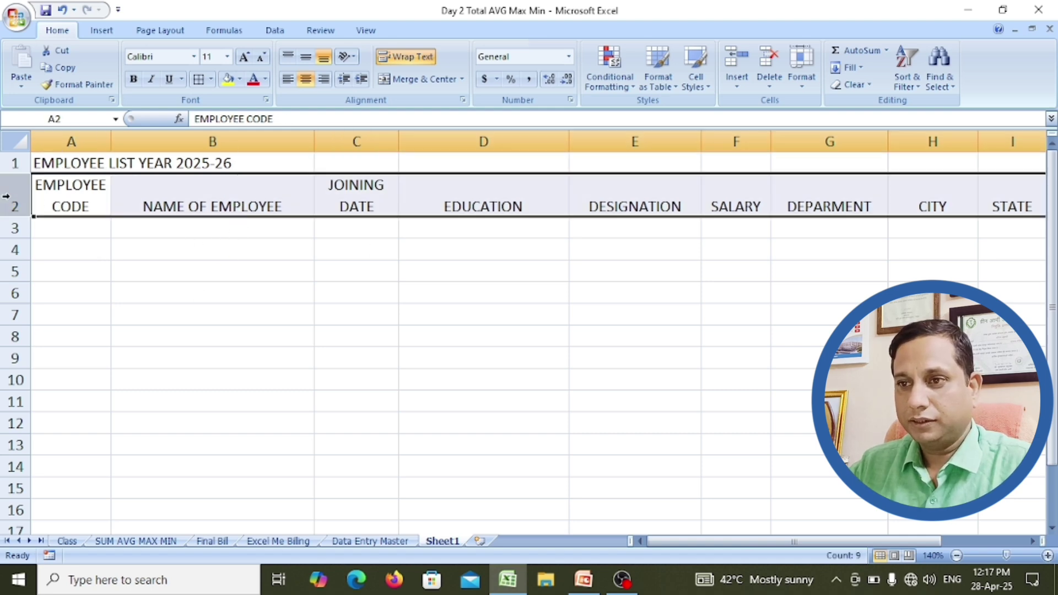
{"action": "key", "text": "super+plus"}
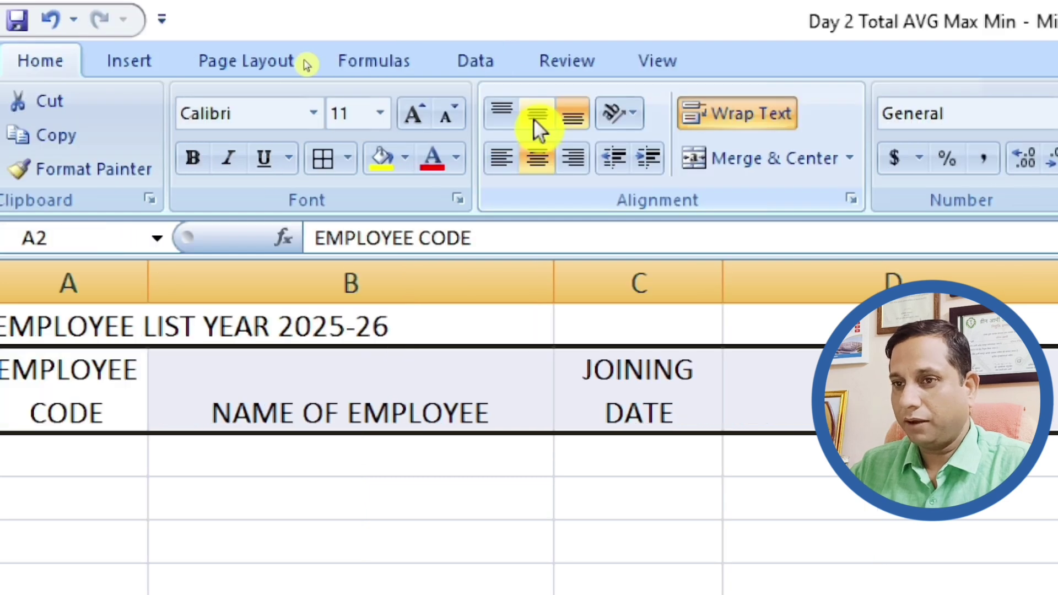
Step: Try top and bottom vertical alignment, settling on Middle Align for the headings
{"action": "left_click", "coordinate": [534, 117]}
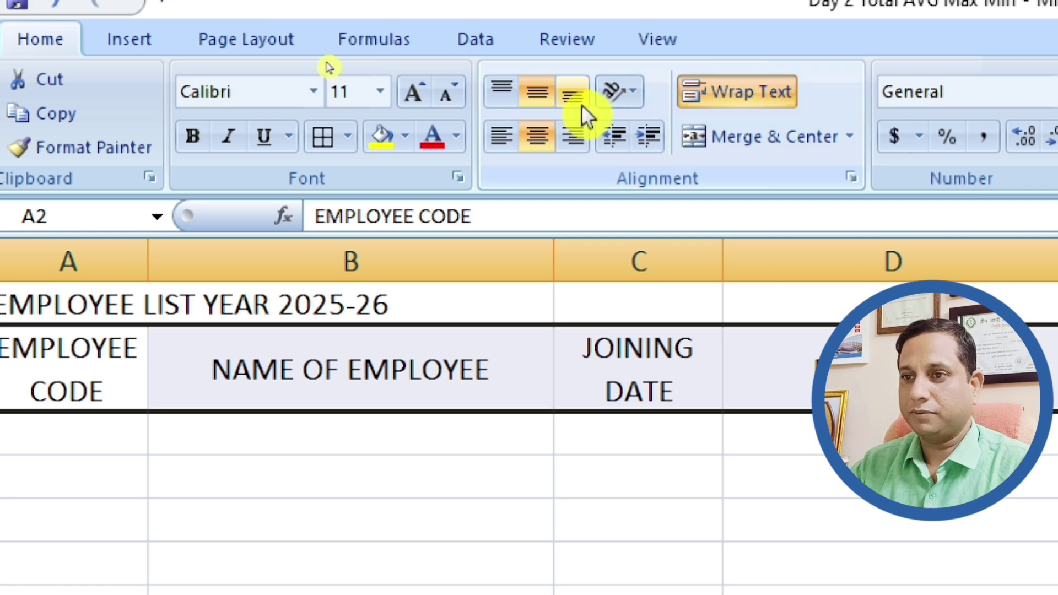
{"action": "left_click", "coordinate": [582, 104]}
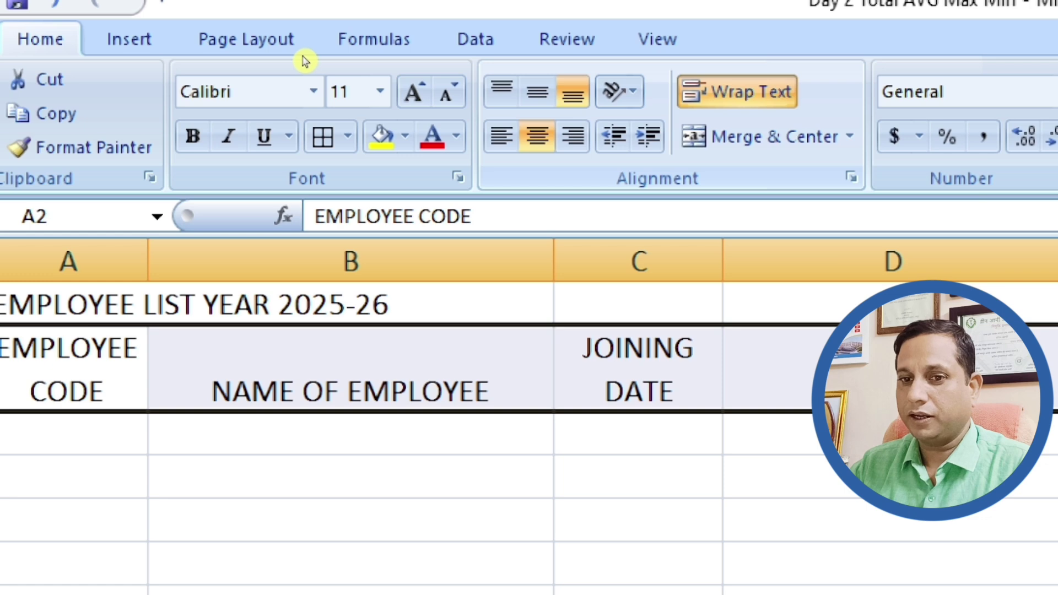
{"action": "left_click", "coordinate": [513, 91]}
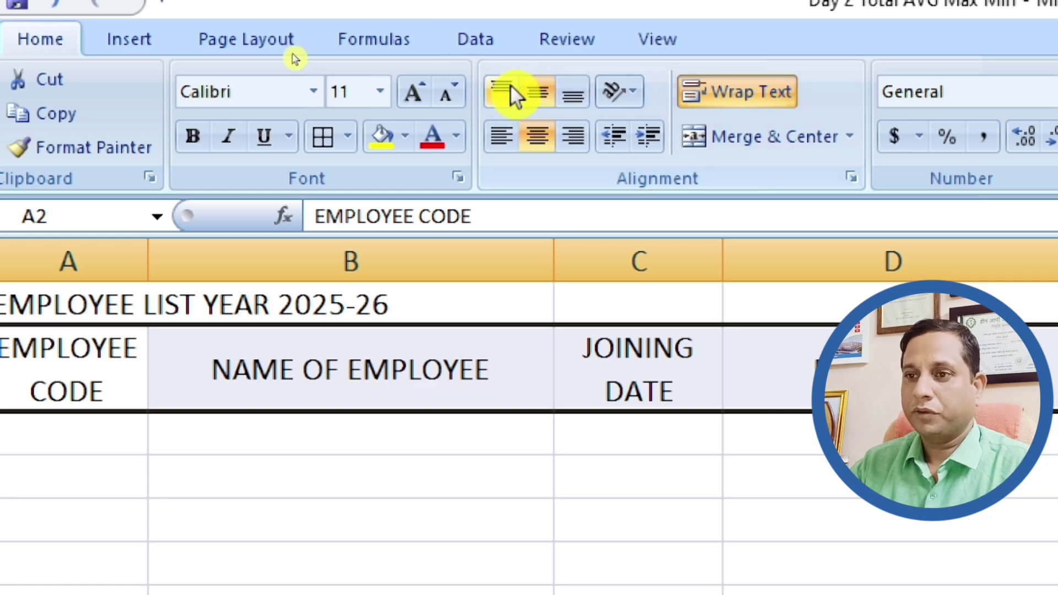
{"action": "left_click", "coordinate": [508, 88]}
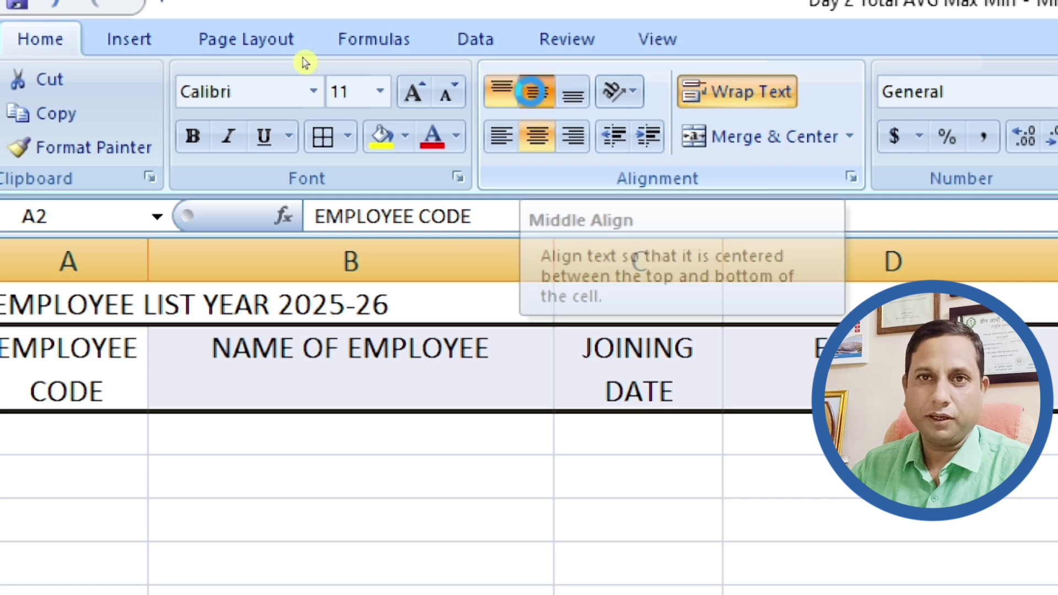
{"action": "left_click", "coordinate": [533, 92]}
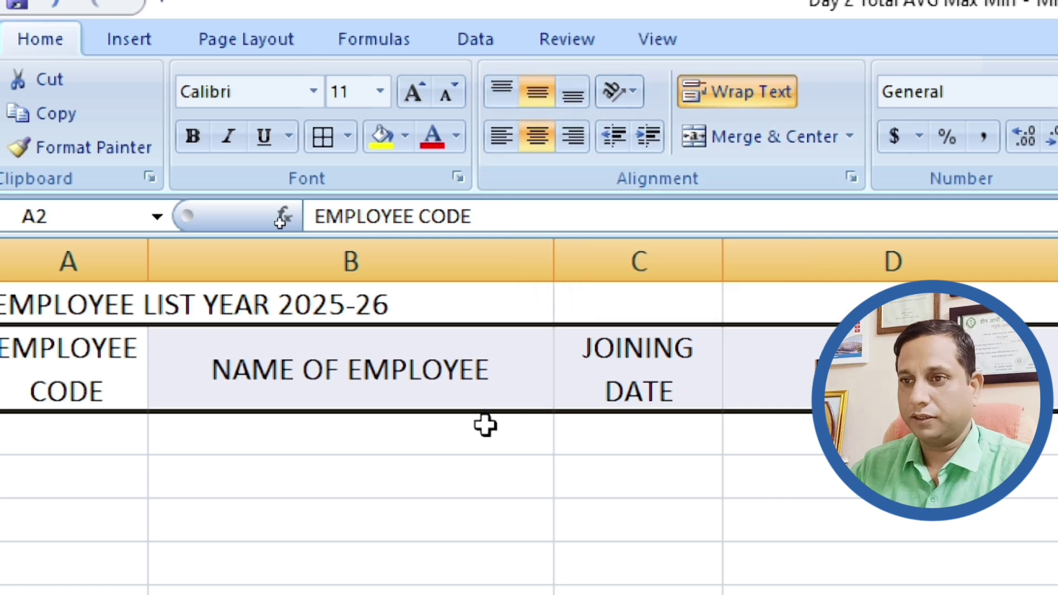
{"action": "key", "text": "Return"}
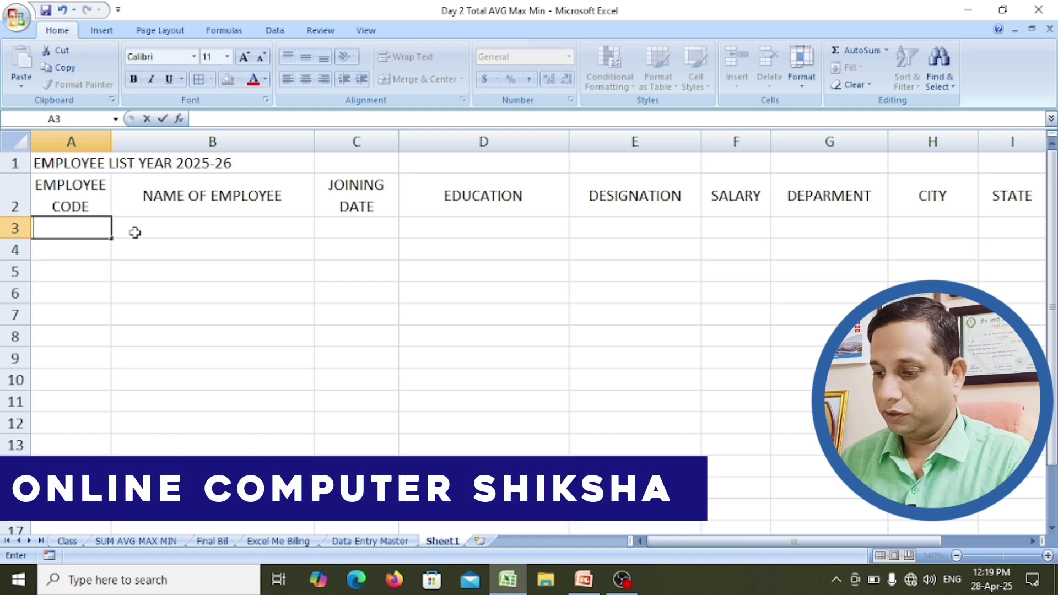
Step: Type employee codes E2025101 in A3 and E2025102 in A4
{"action": "type", "text": "E2"}
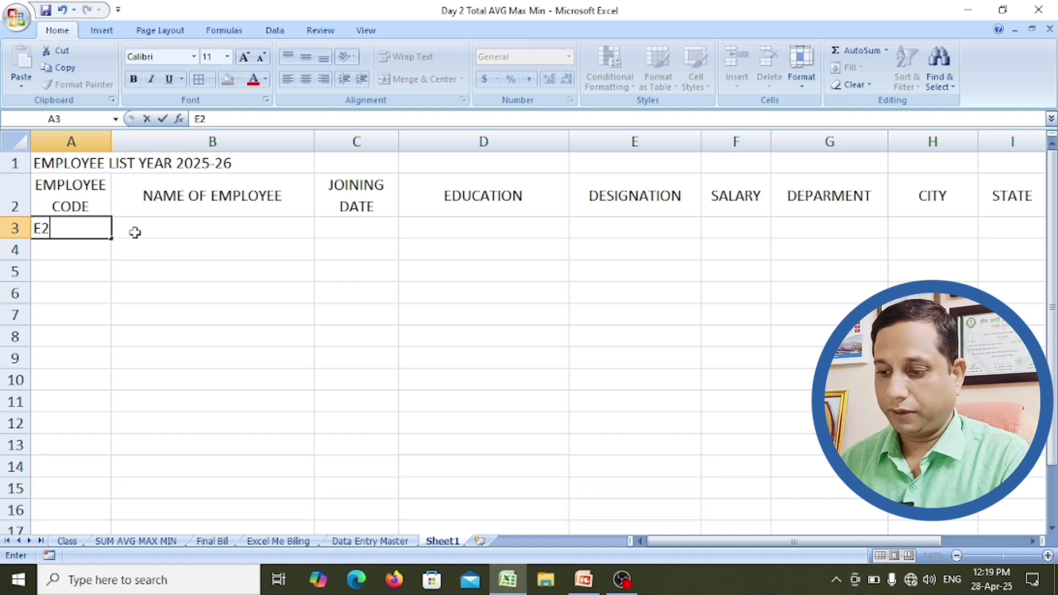
{"action": "type", "text": "025101"}
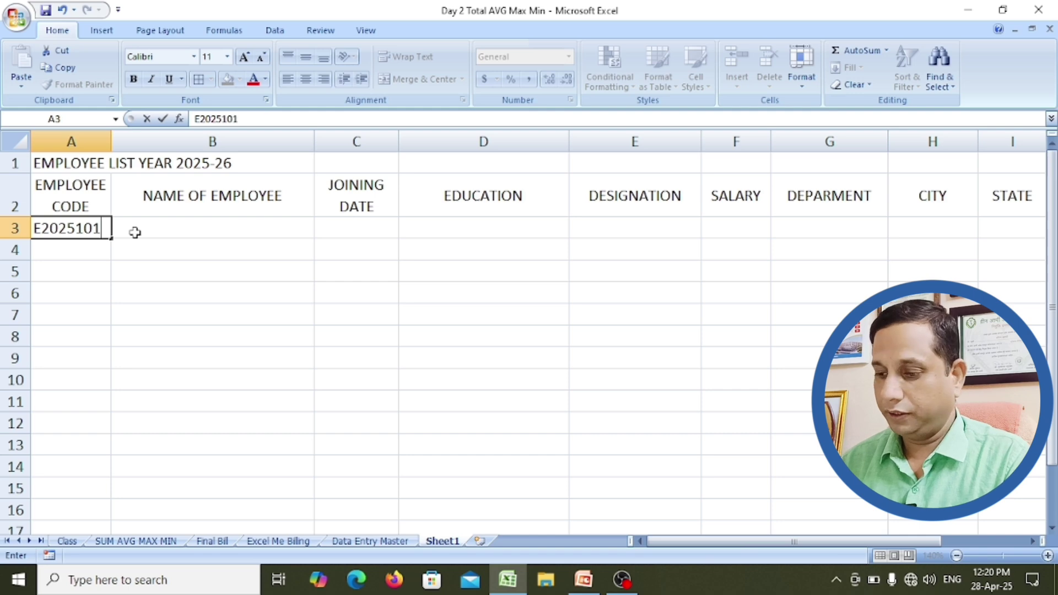
{"action": "key", "text": "Return"}
{"action": "type", "text": "E"}
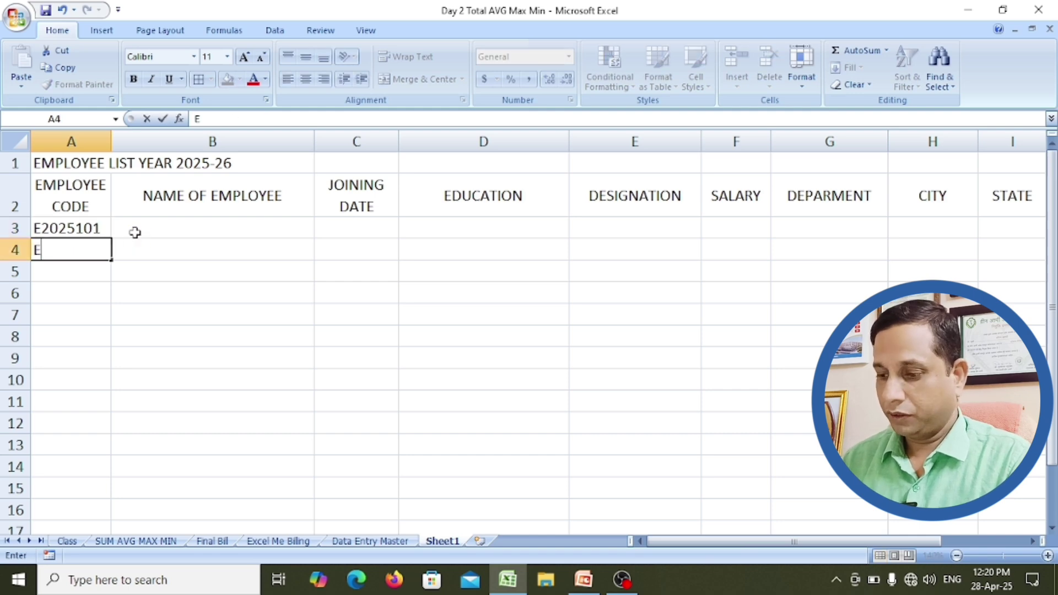
{"action": "type", "text": "2025102"}
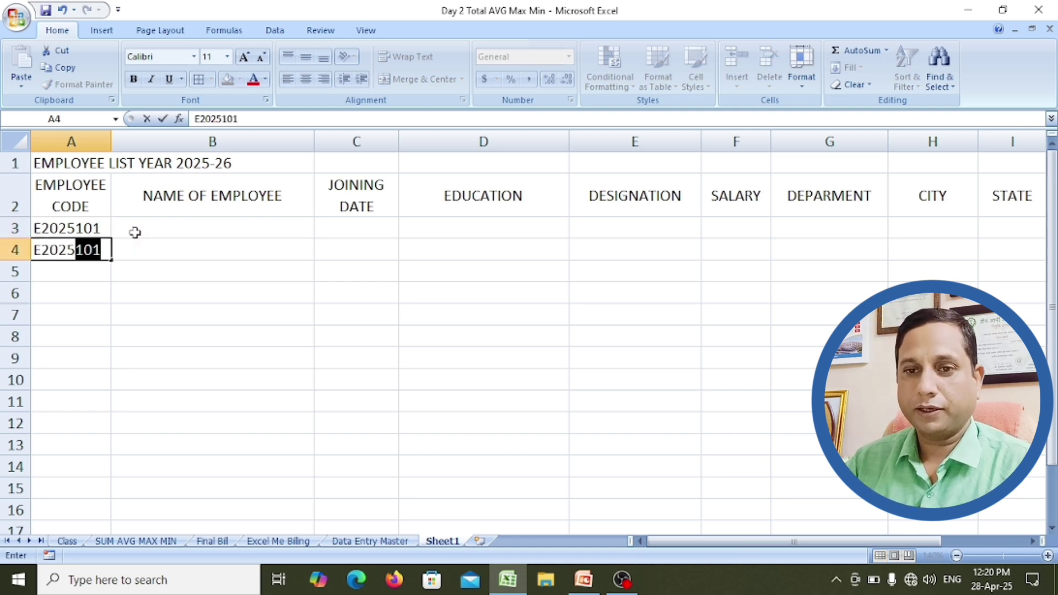
{"action": "left_click", "coordinate": [148, 291]}
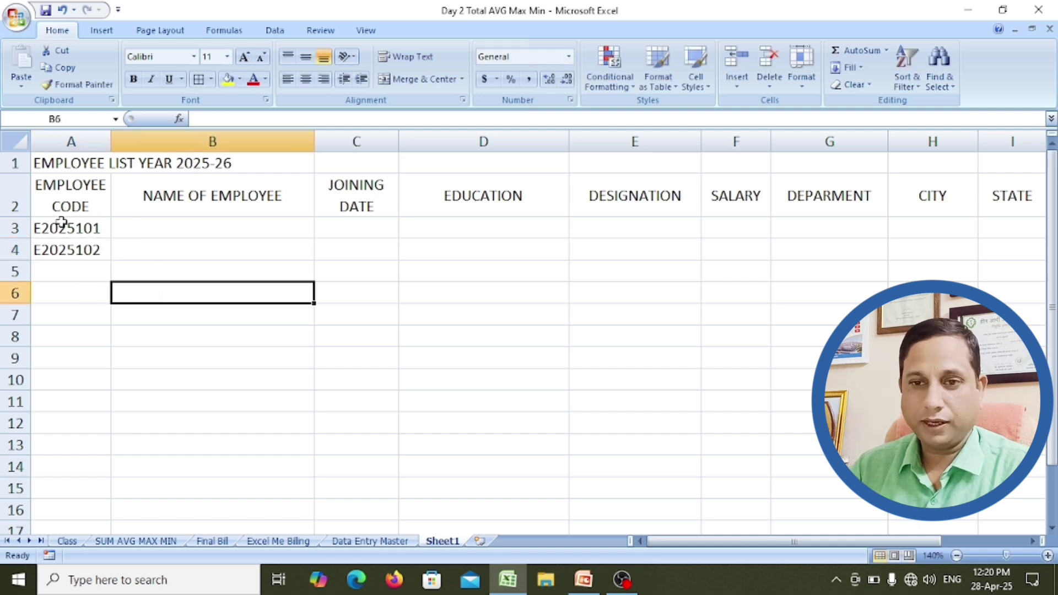
Step: Extend the A3:A4 code series with the fill handle down to E2025110 in A12
{"action": "left_click_drag", "start_coordinate": [62, 226], "coordinate": [59, 246]}
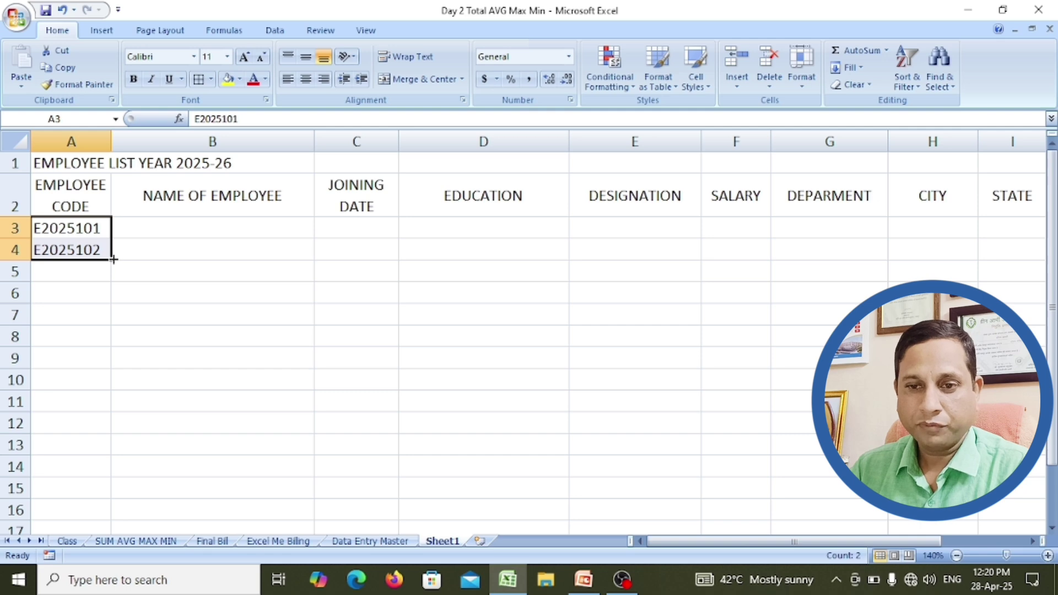
{"action": "left_click_drag", "start_coordinate": [113, 259], "coordinate": [109, 386]}
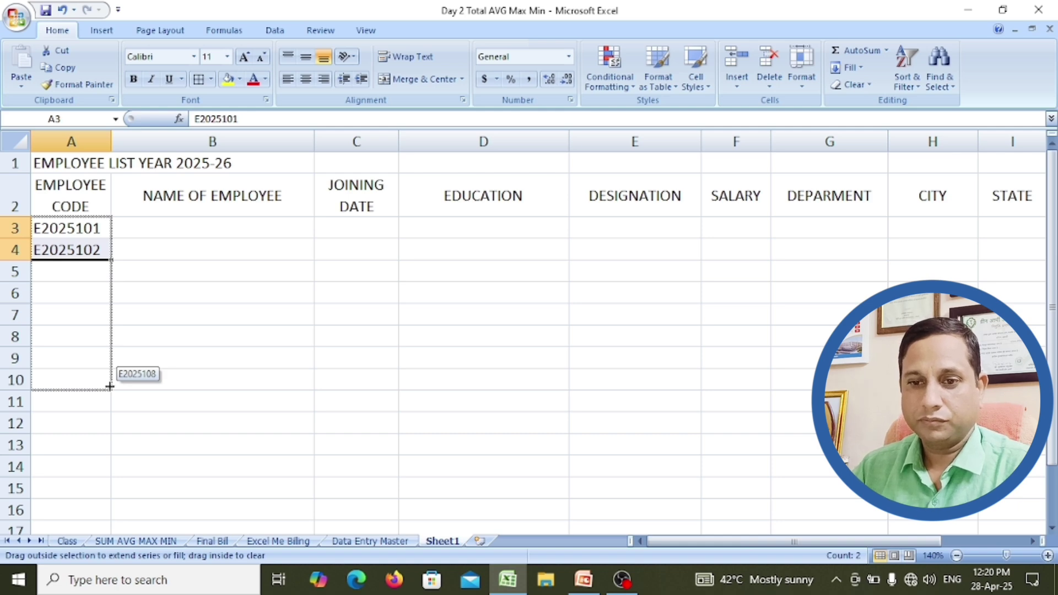
{"action": "left_click_drag", "start_coordinate": [109, 386], "coordinate": [109, 431]}
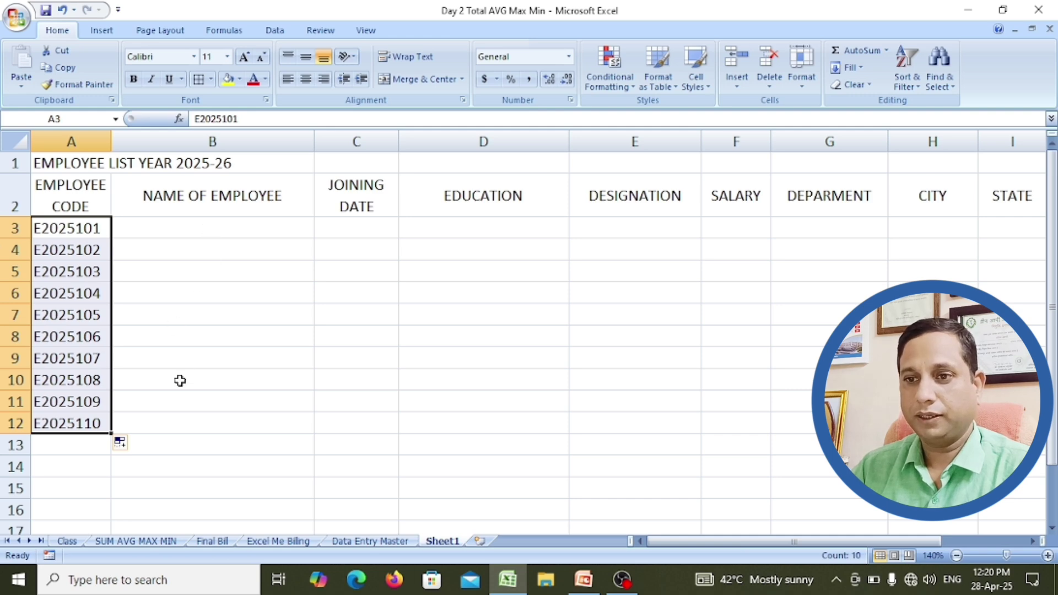
Step: In row 3, enter the first employee's name, joining date 25-04-25 and education MBA
{"action": "left_click", "coordinate": [173, 422]}
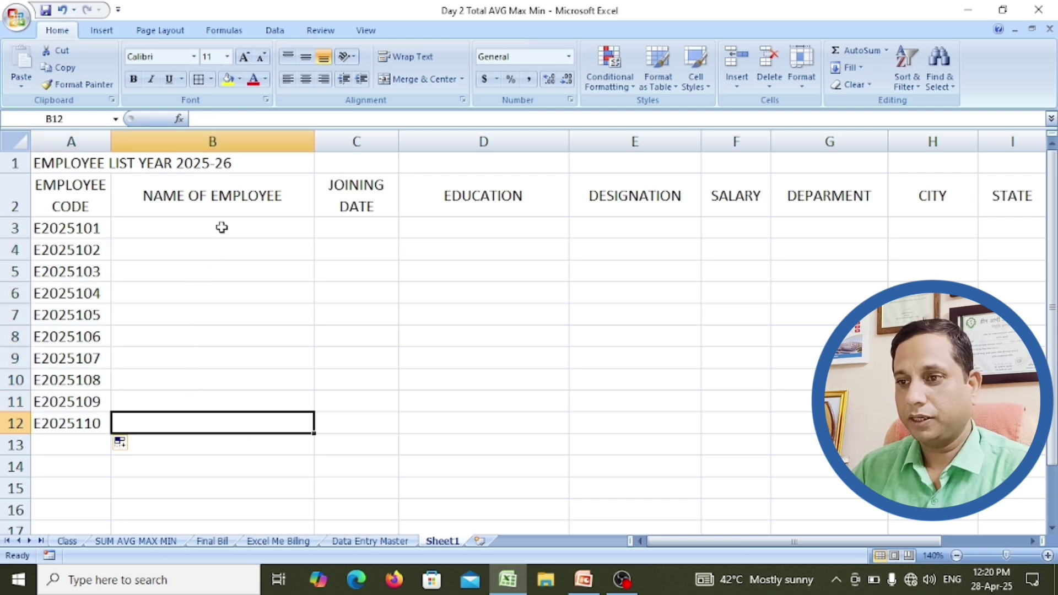
{"action": "left_click", "coordinate": [386, 230]}
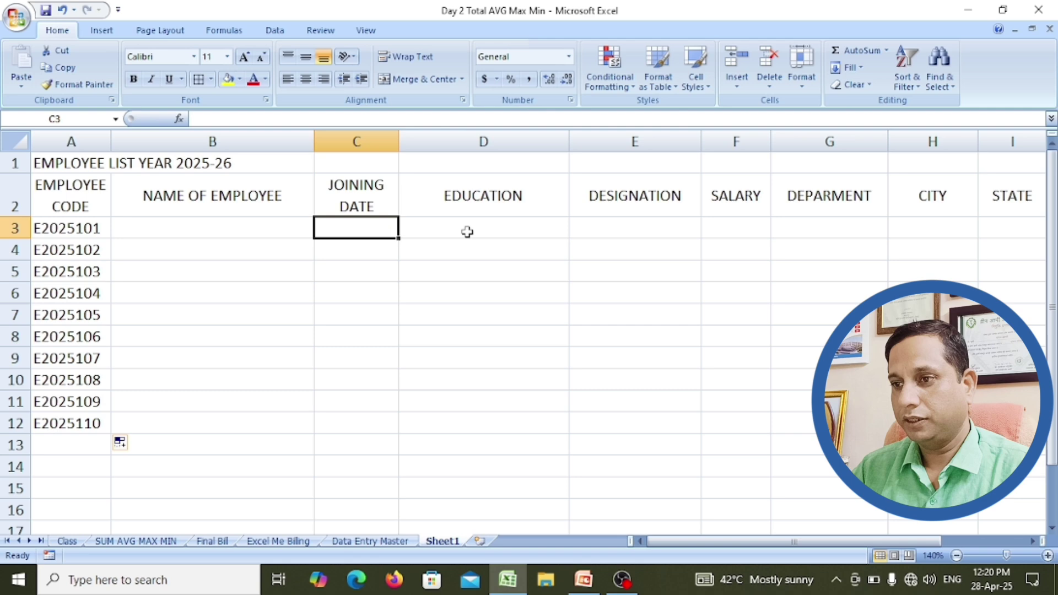
{"action": "left_click", "coordinate": [511, 238]}
{"action": "left_click", "coordinate": [656, 230]}
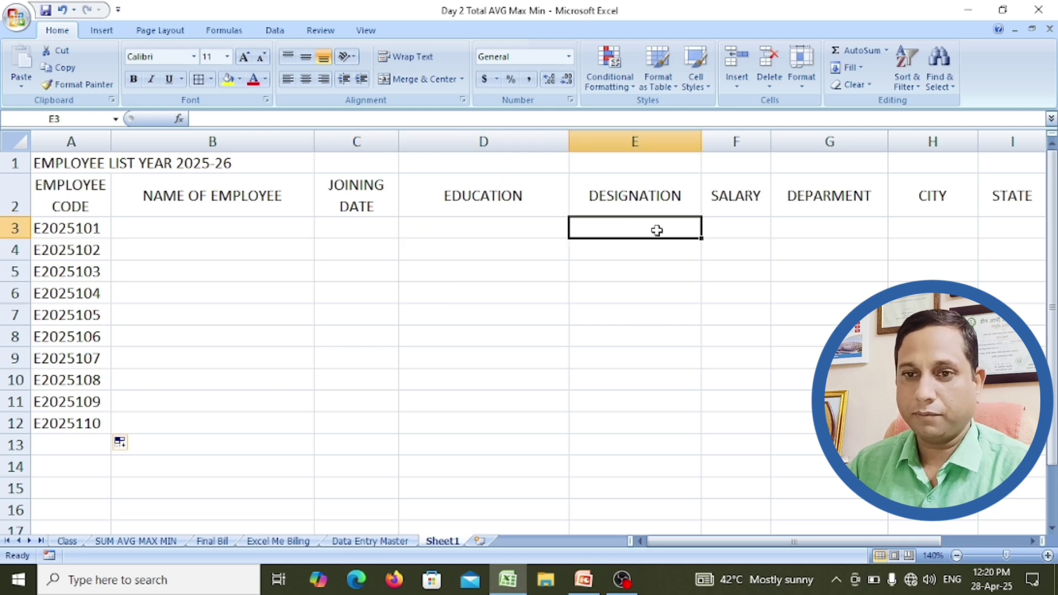
{"action": "left_click", "coordinate": [741, 228]}
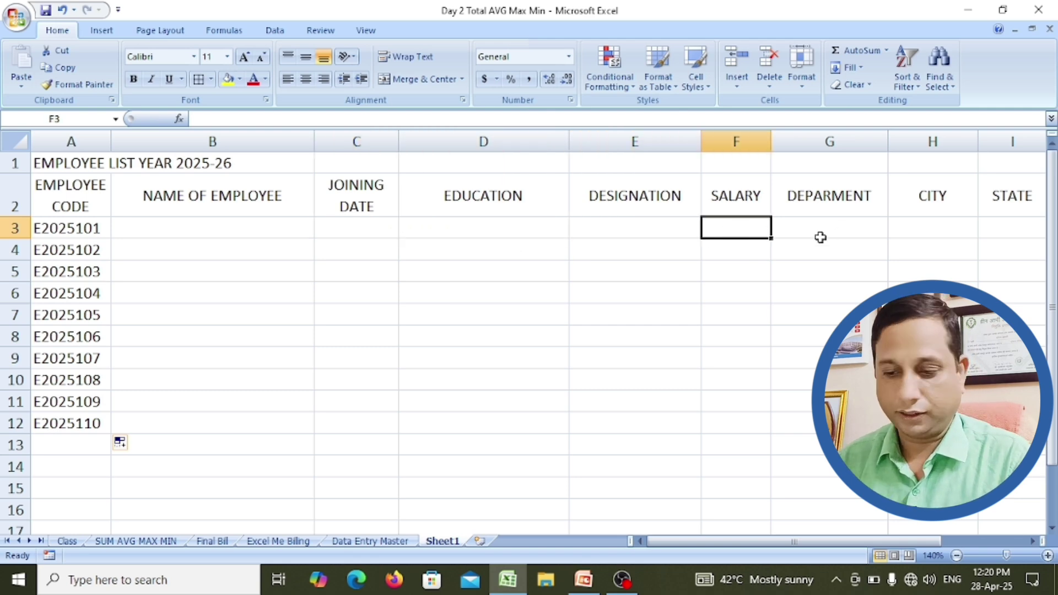
{"action": "left_click", "coordinate": [212, 226]}
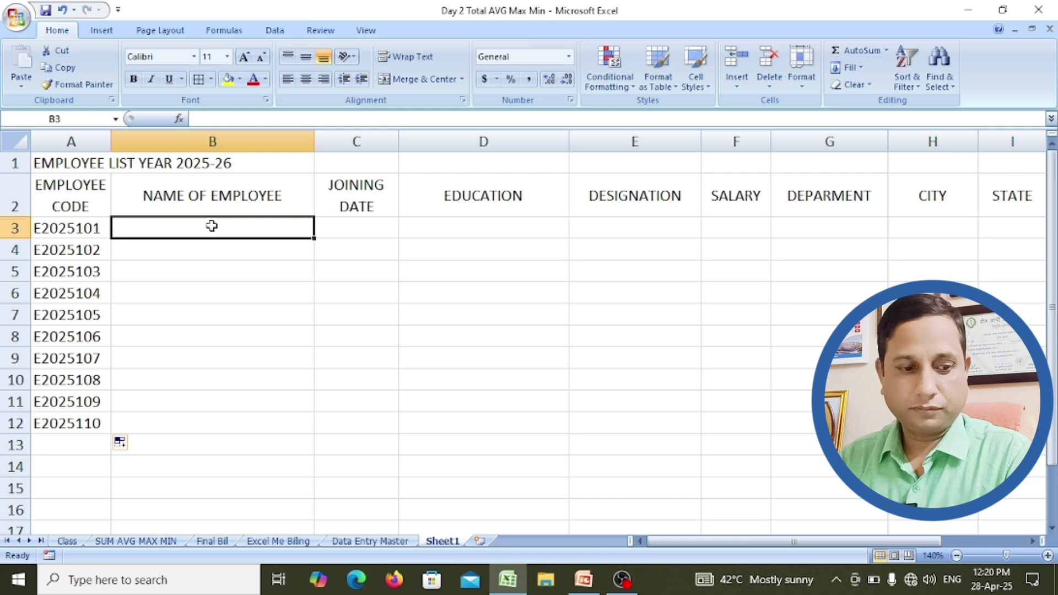
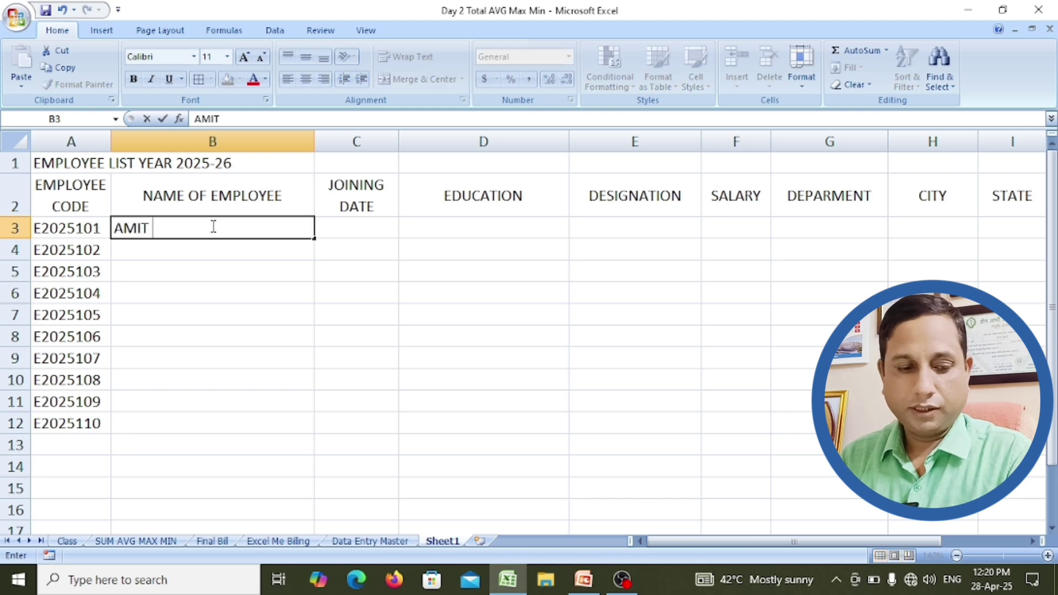
{"action": "key", "text": "Tab"}
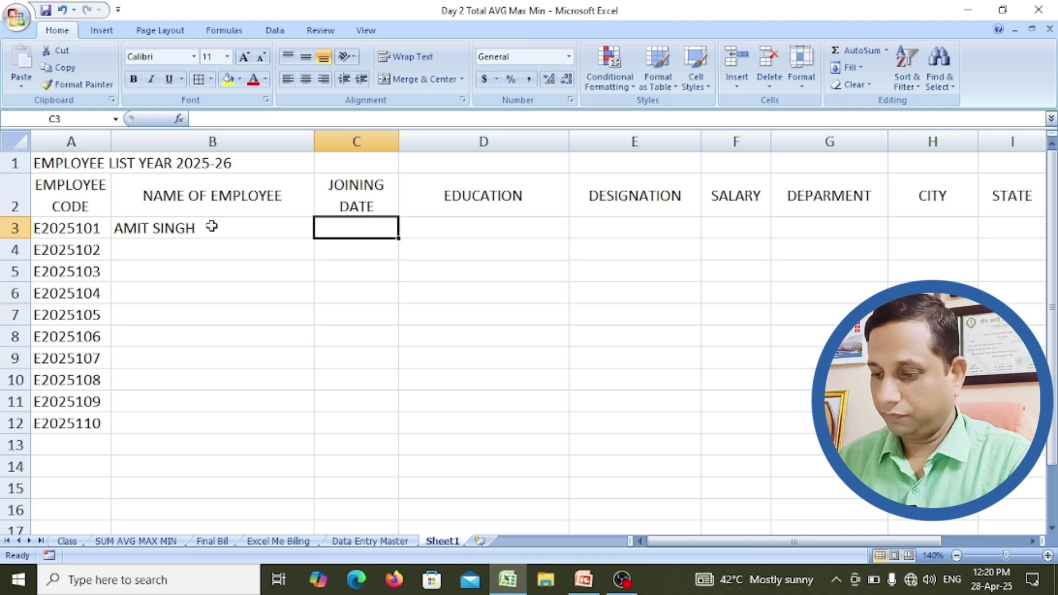
{"action": "type", "text": "25"}
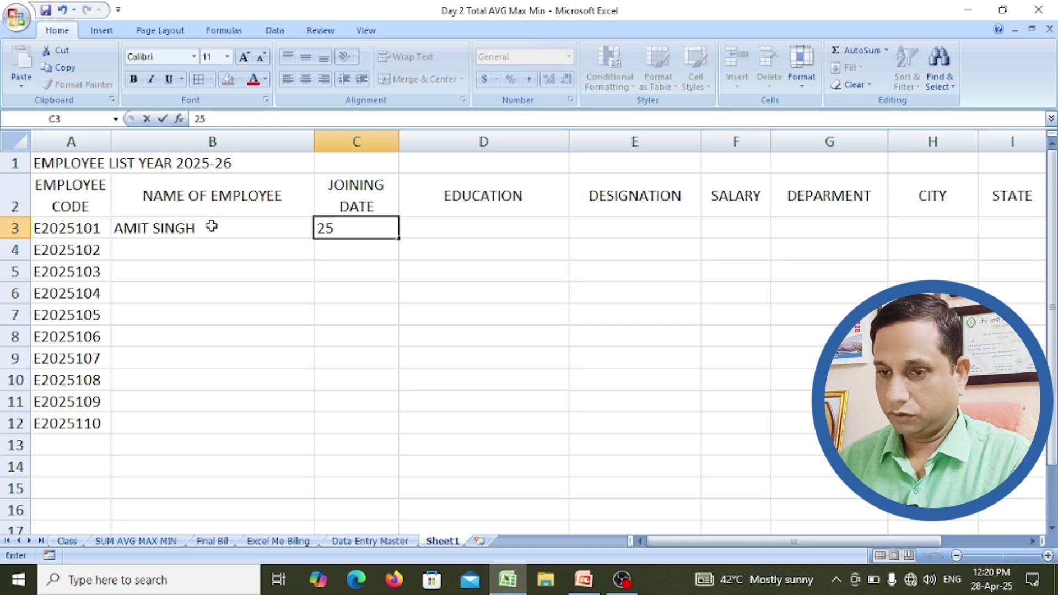
{"action": "type", "text": "-04-"}
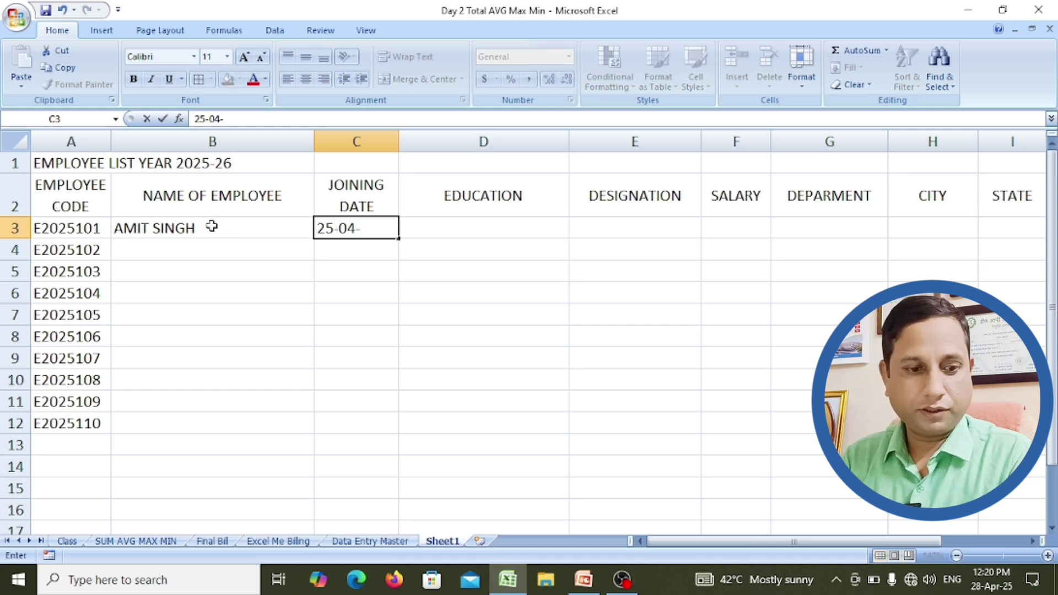
{"action": "type", "text": "25"}
{"action": "key", "text": "Tab"}
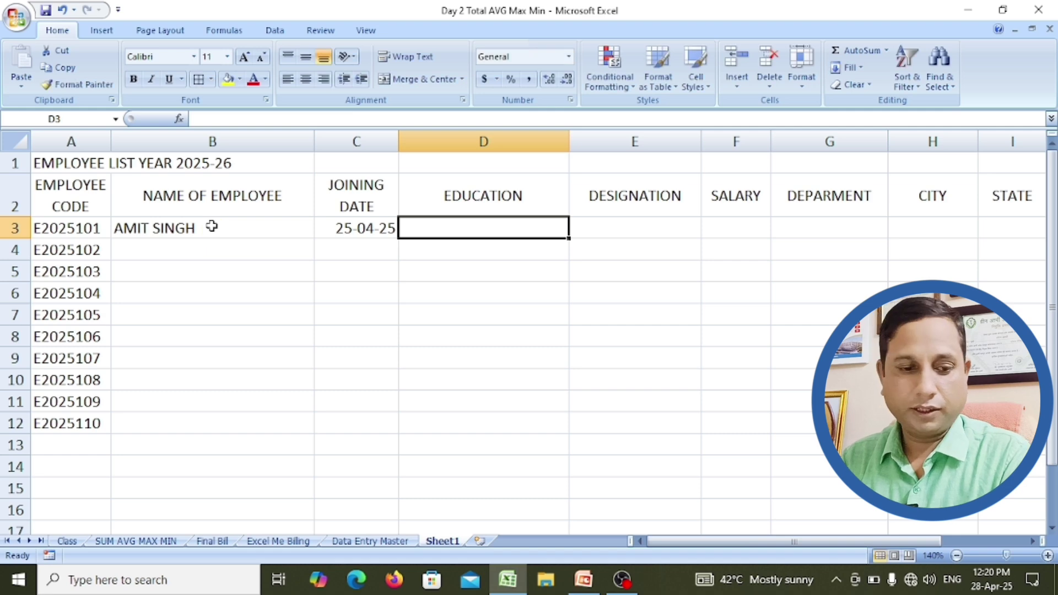
{"action": "type", "text": "MBA"}
{"action": "key", "text": "Tab"}
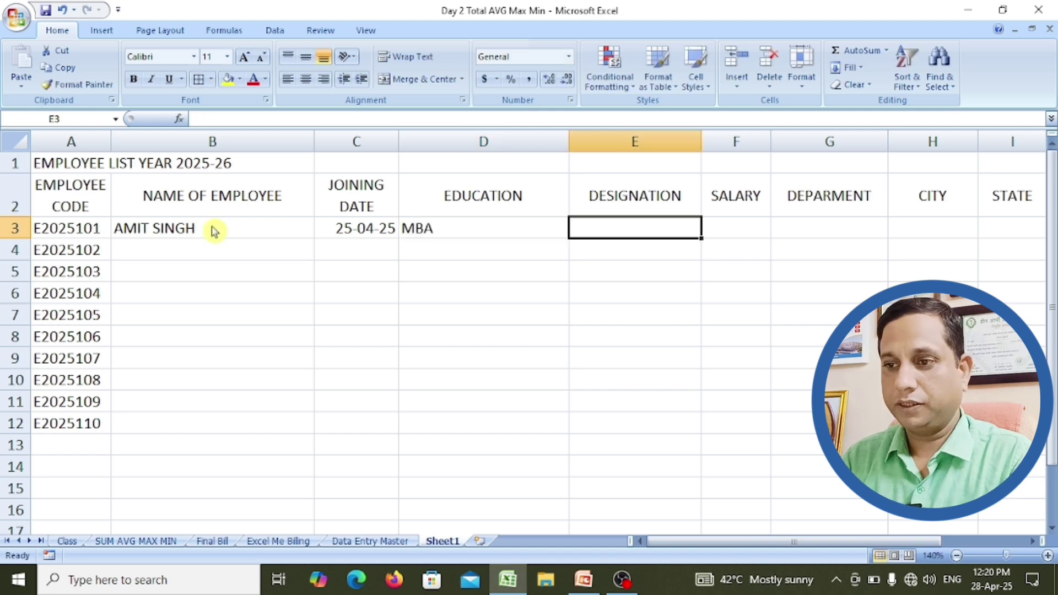
Step: Complete row 3 with GEN. MANAGER, 200000, MANAGEMENT, RAIPUR and CG
{"action": "type", "text": "GEN"}
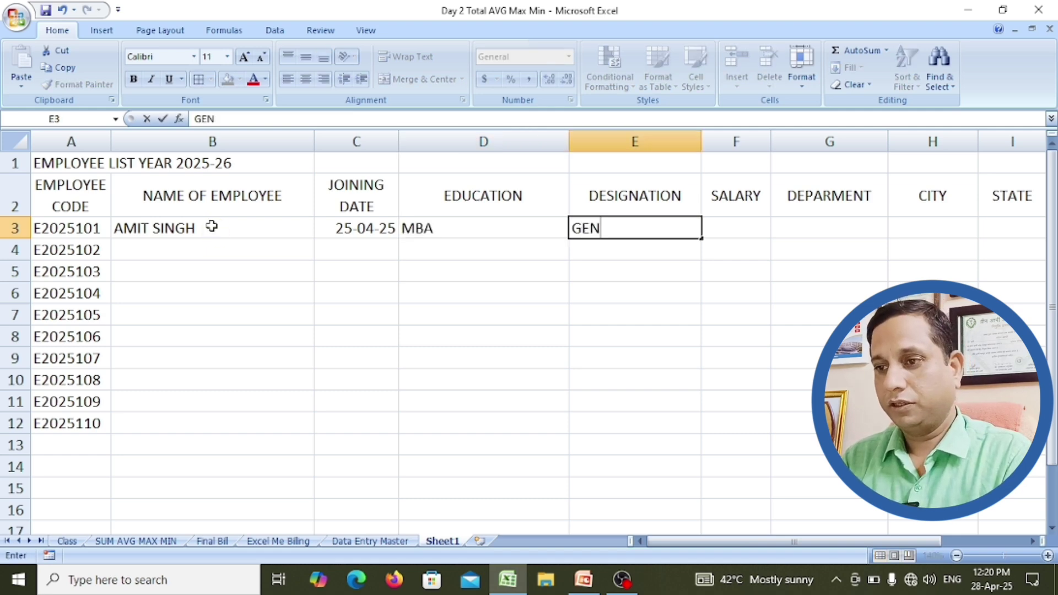
{"action": "type", "text": ". MANAG"}
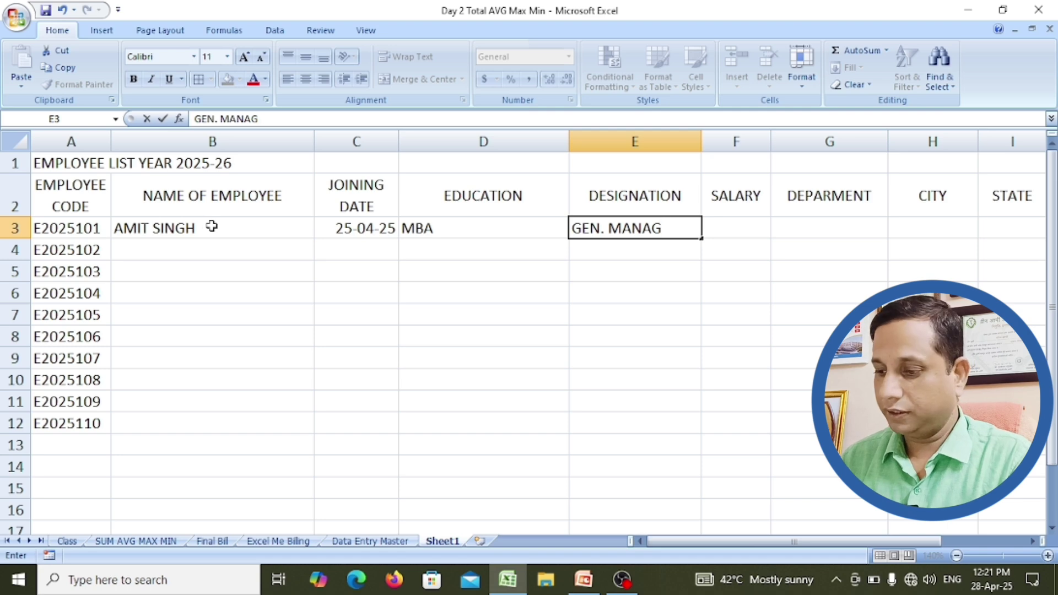
{"action": "type", "text": "ER"}
{"action": "key", "text": "Tab"}
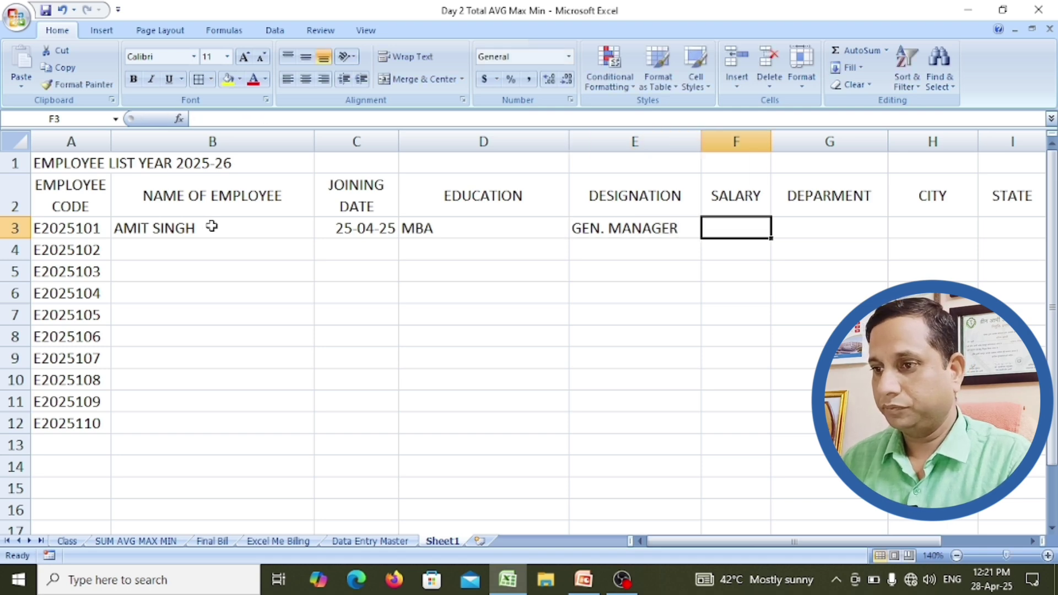
{"action": "type", "text": "2000"}
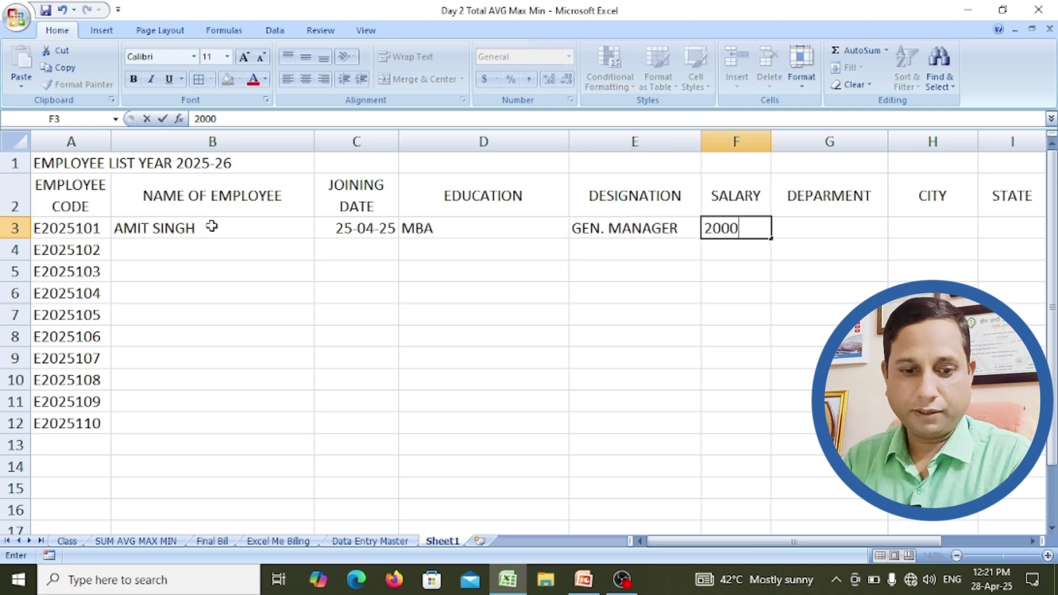
{"action": "type", "text": "00"}
{"action": "key", "text": "Tab"}
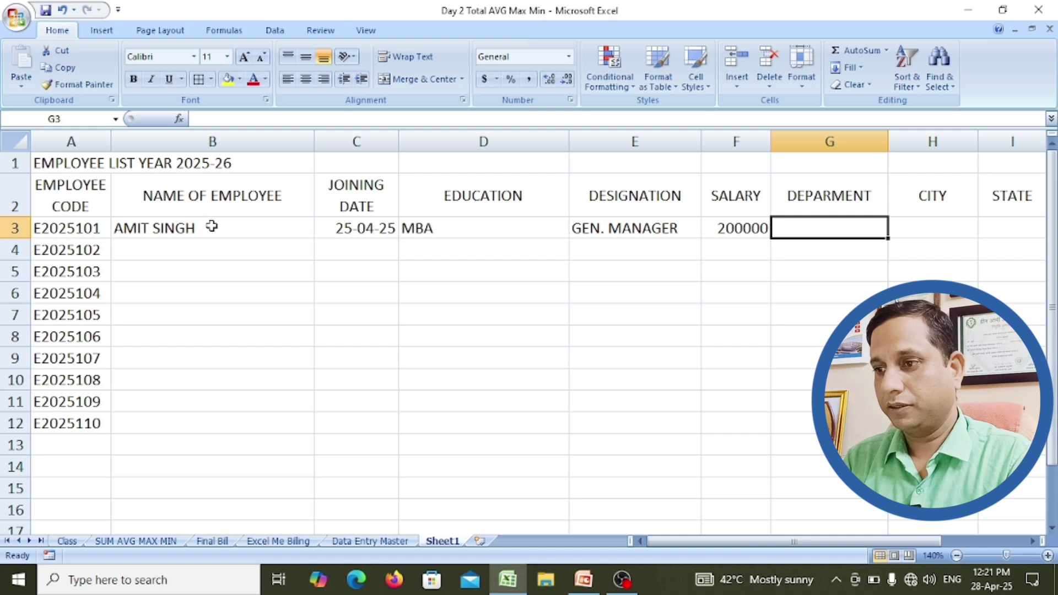
{"action": "type", "text": "MANAG"}
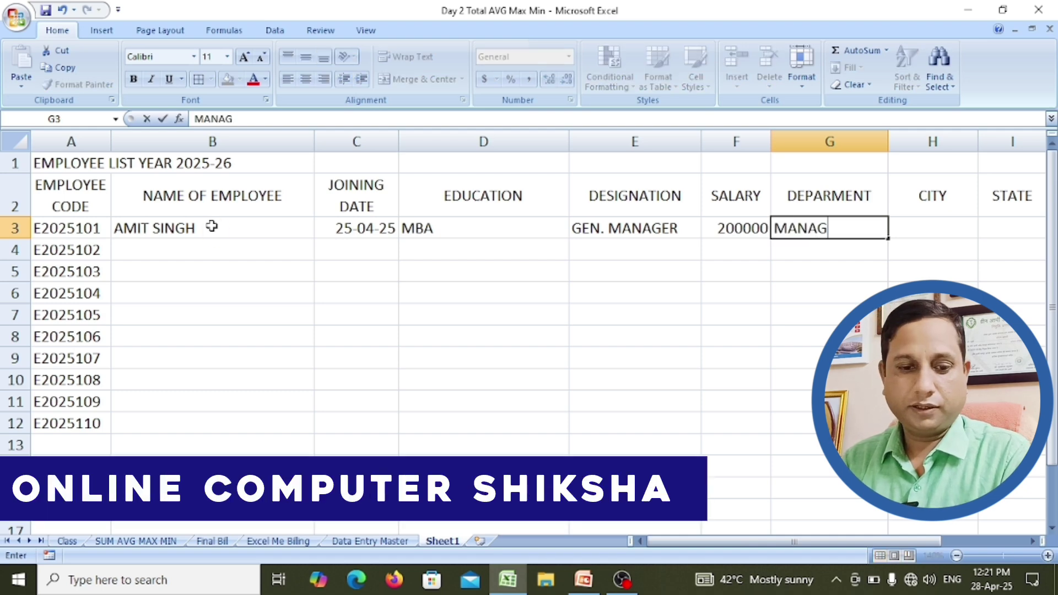
{"action": "type", "text": "EMENT"}
{"action": "key", "text": "Tab"}
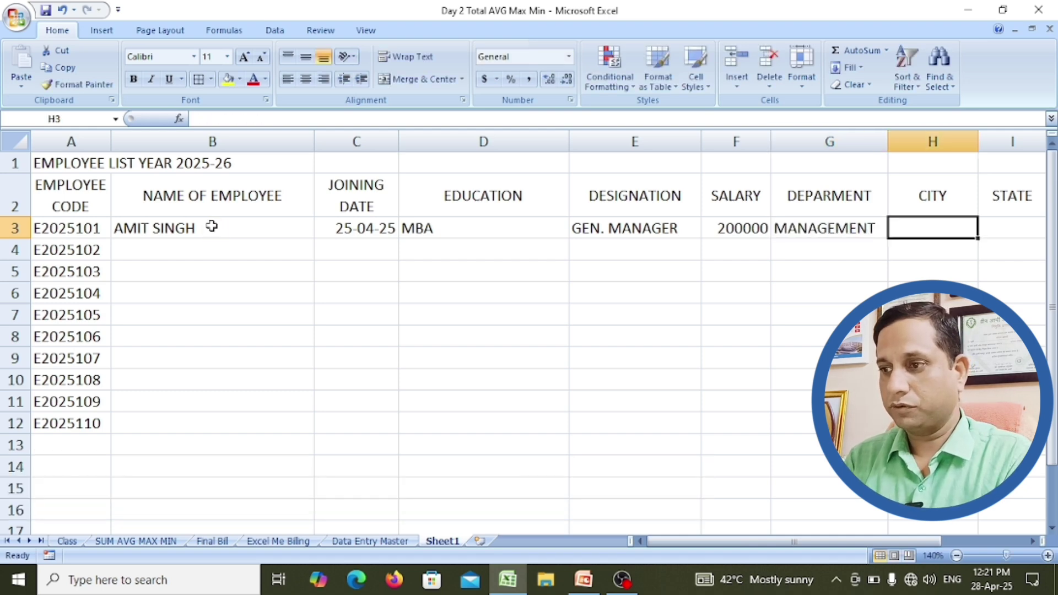
{"action": "type", "text": "RAIPUR"}
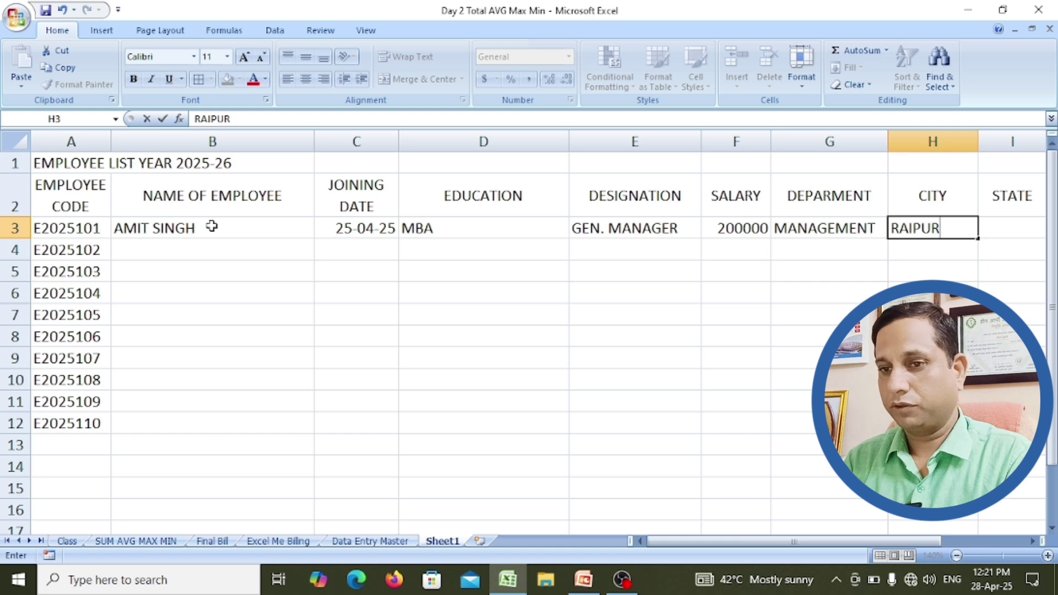
{"action": "key", "text": "Tab"}
{"action": "type", "text": "CG"}
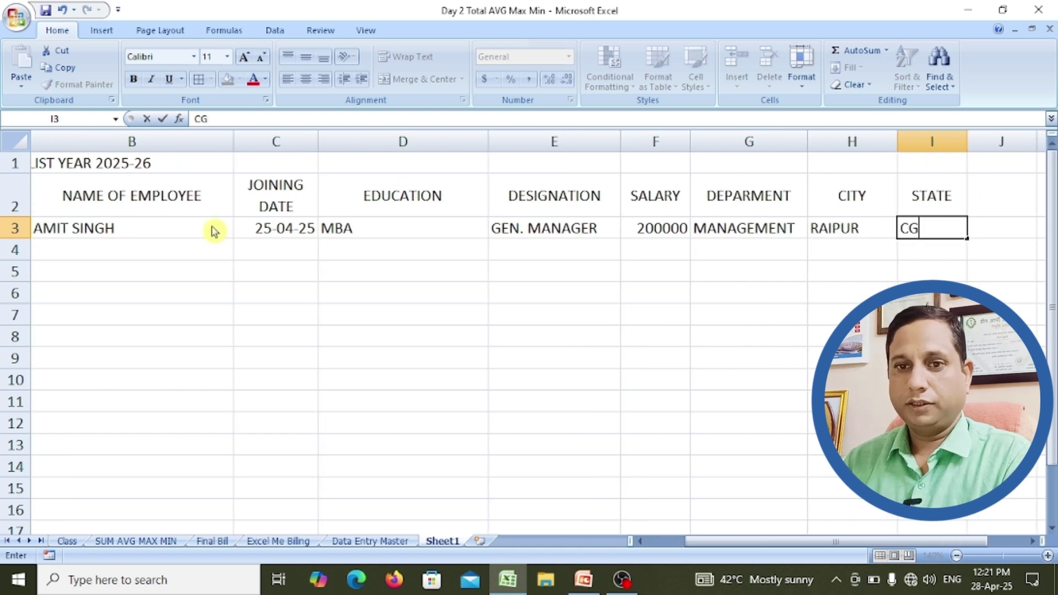
{"action": "key", "text": "Return"}
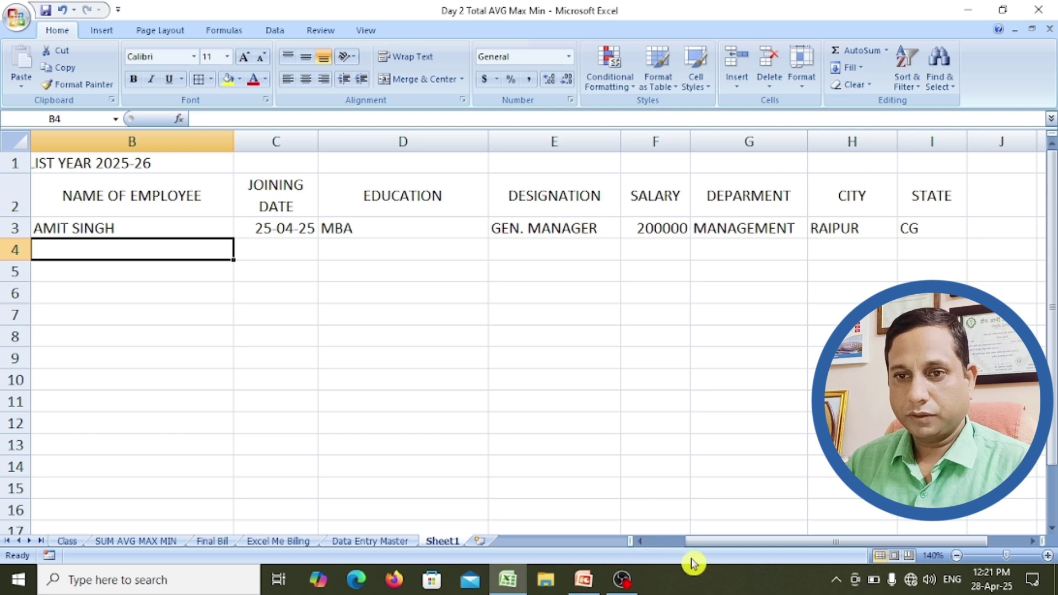
Step: Adjust the department column G to a width of 18.71
{"action": "left_click_drag", "start_coordinate": [707, 541], "coordinate": [663, 541]}
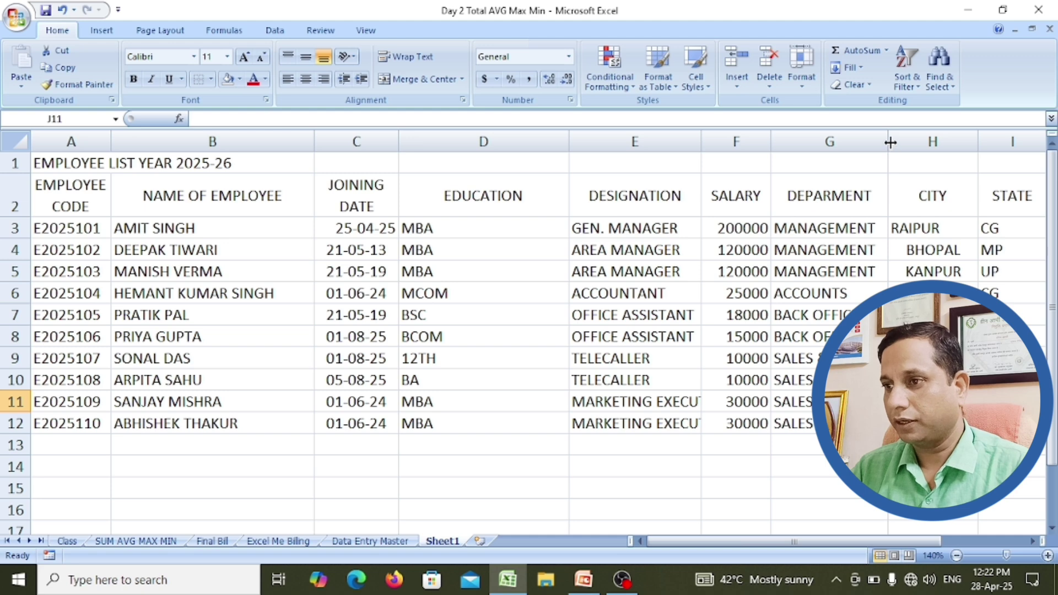
{"action": "left_click_drag", "start_coordinate": [890, 142], "coordinate": [923, 141]}
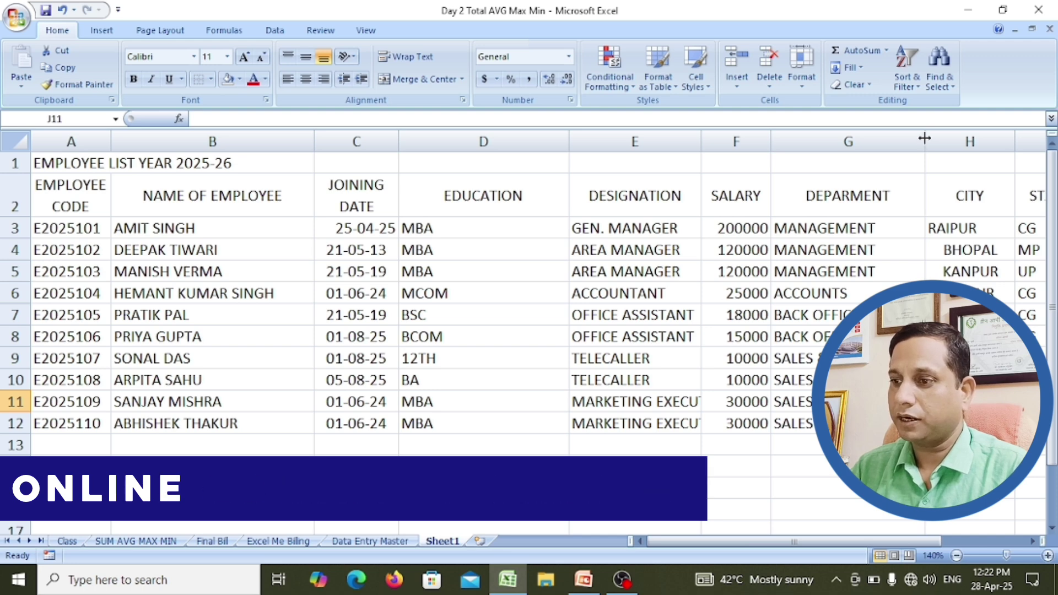
{"action": "left_click_drag", "start_coordinate": [924, 138], "coordinate": [917, 137]}
{"action": "left_click", "coordinate": [918, 138]}
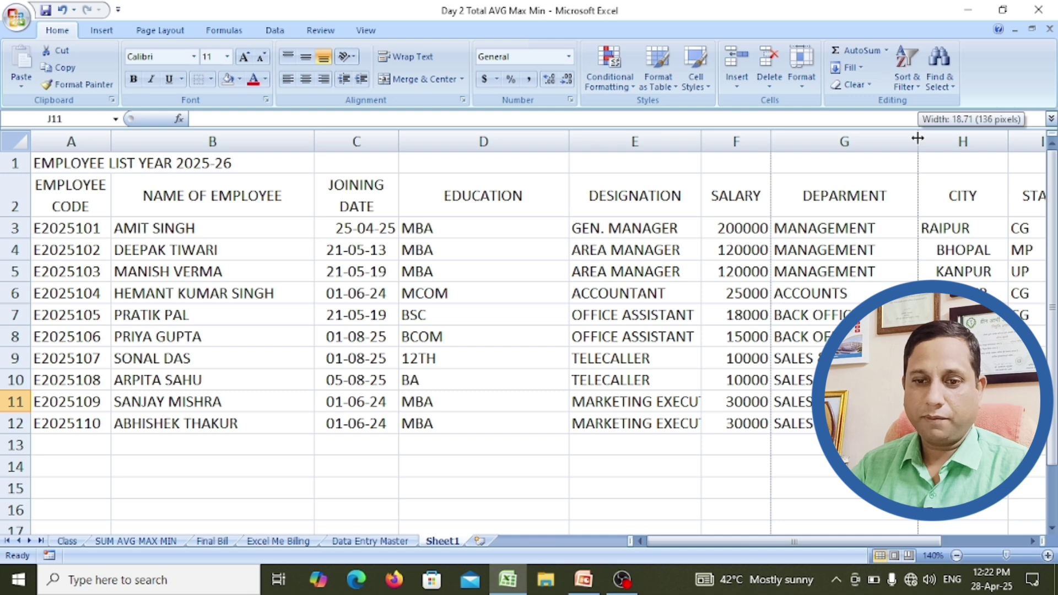
Step: Label A14 'DATE' and enter =NOW() in B14, showing 28-04-25 12:23
{"action": "left_click", "coordinate": [54, 466]}
{"action": "type", "text": "D"}
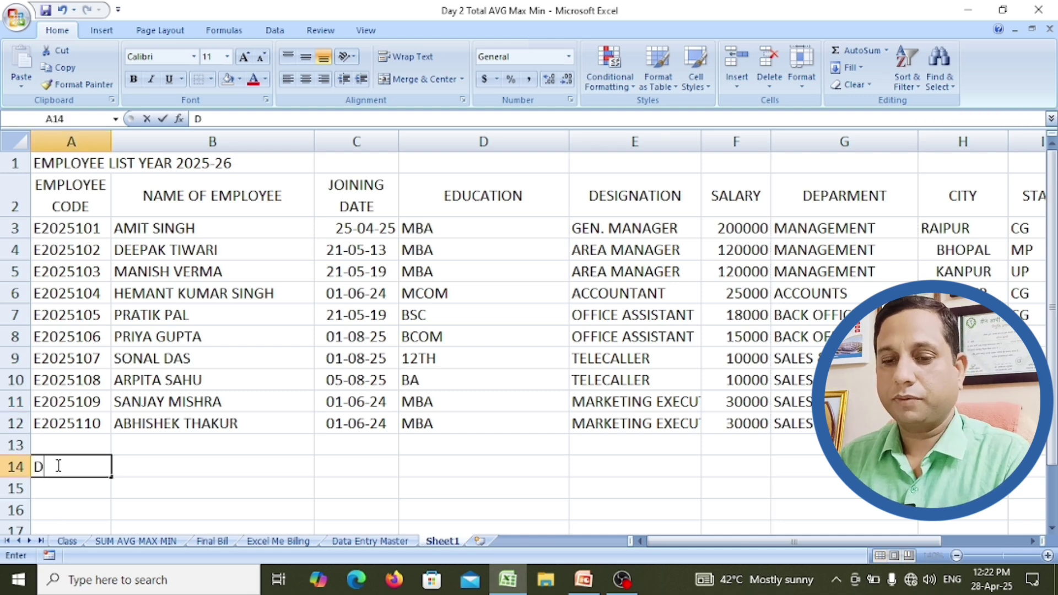
{"action": "type", "text": "ATE"}
{"action": "key", "text": "Tab"}
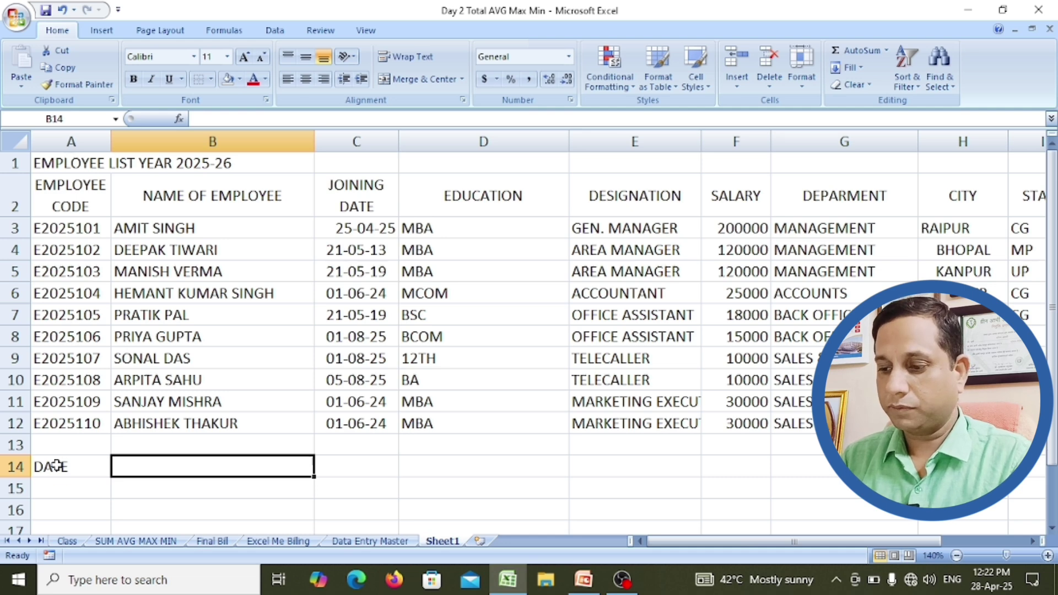
{"action": "type", "text": "NOW"}
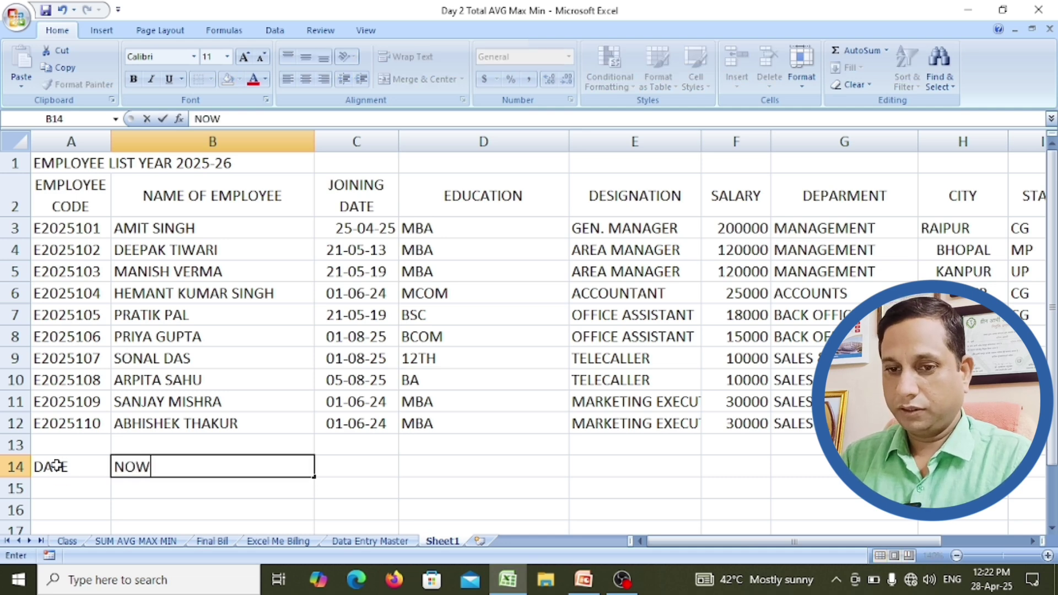
{"action": "key", "text": "BackSpace"}
{"action": "key", "text": "BackSpace"}
{"action": "key", "text": "BackSpace"}
{"action": "type", "text": "="}
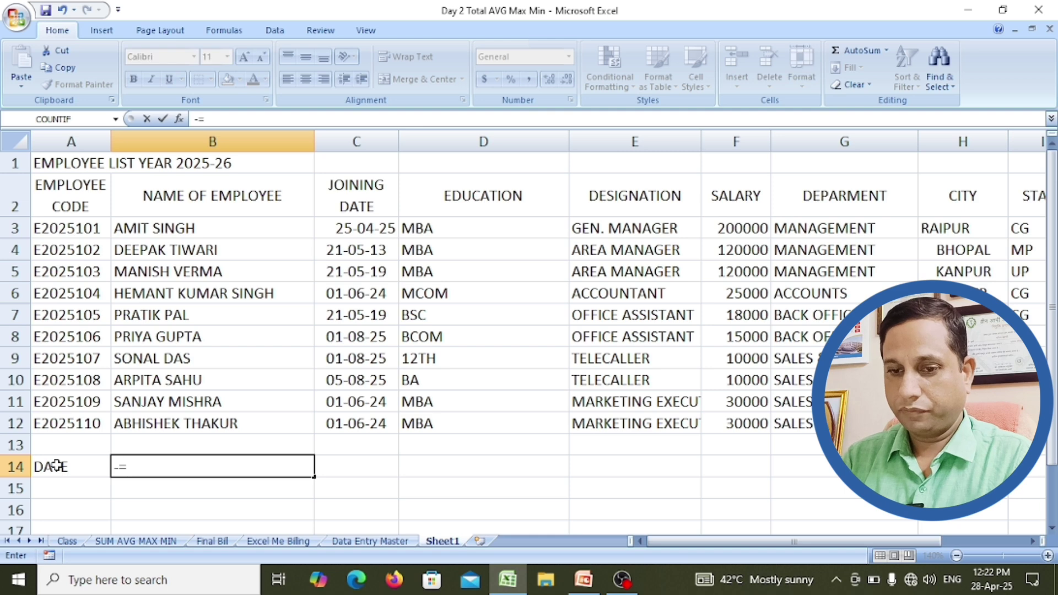
{"action": "key", "text": "BackSpace"}
{"action": "type", "text": "=NOW"}
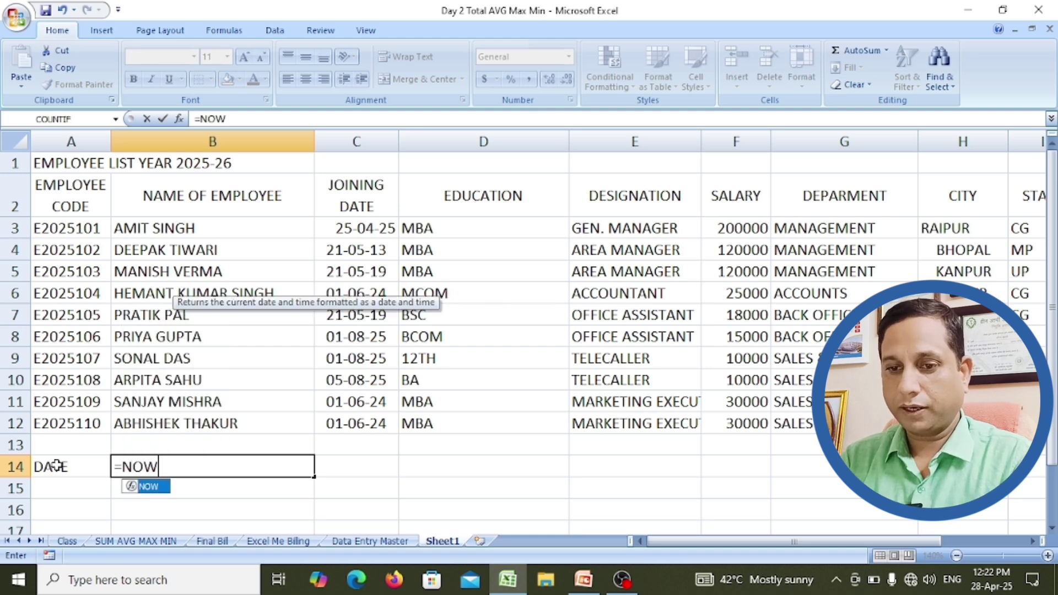
{"action": "type", "text": "("}
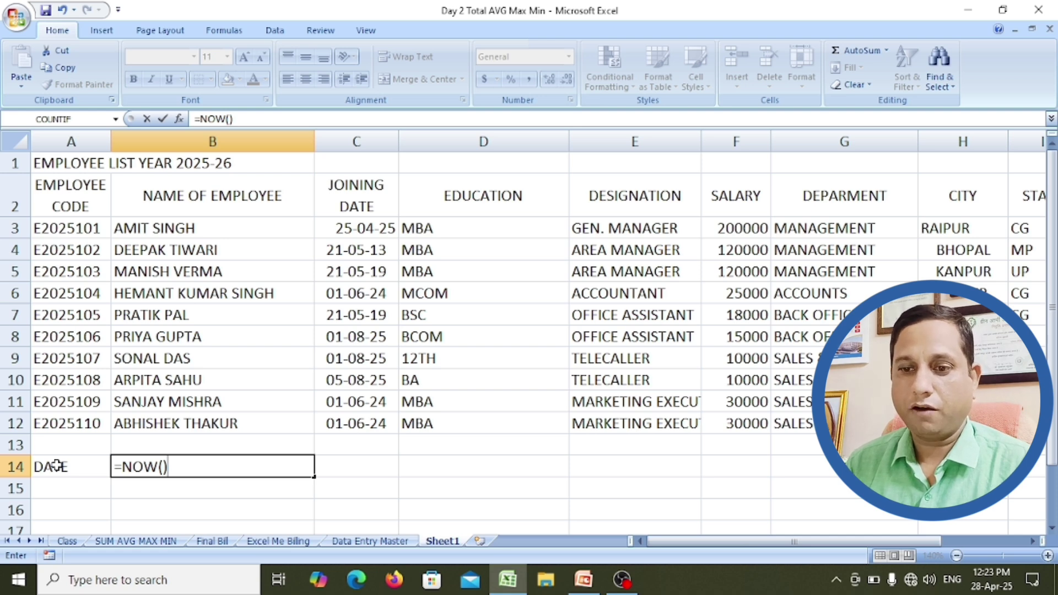
{"action": "key", "text": "Return"}
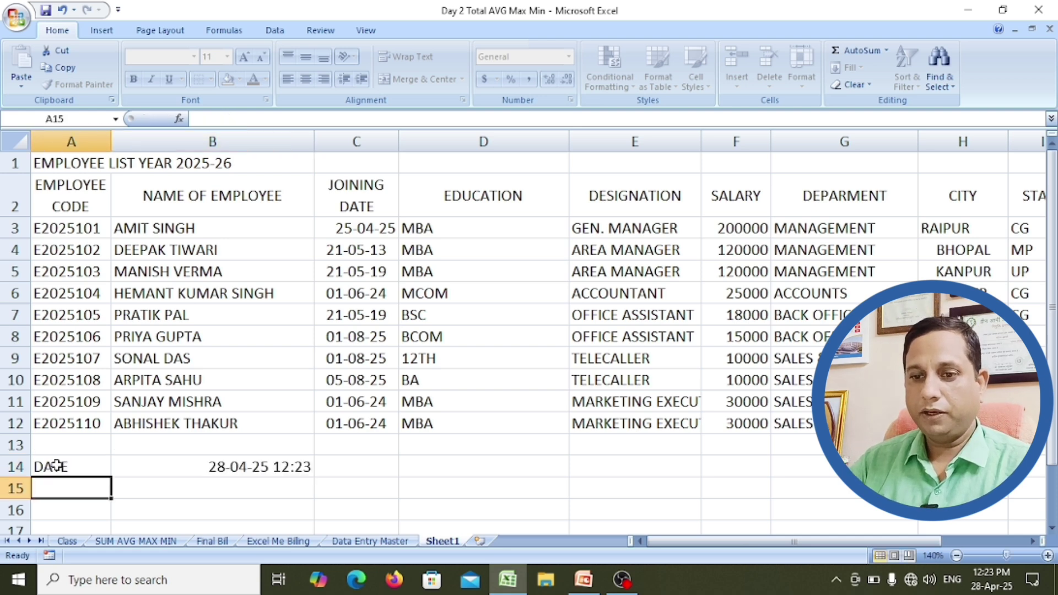
{"action": "left_click", "coordinate": [256, 468]}
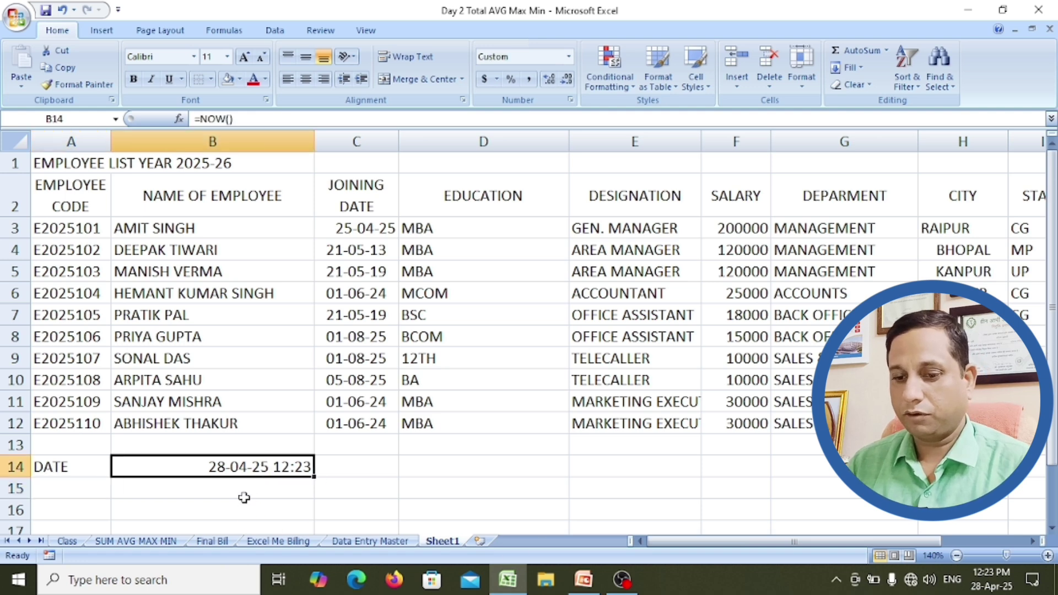
Step: Enter 'PREPARED BY:' followed by the preparer's name in cell D14 below the table
{"action": "left_click", "coordinate": [562, 470]}
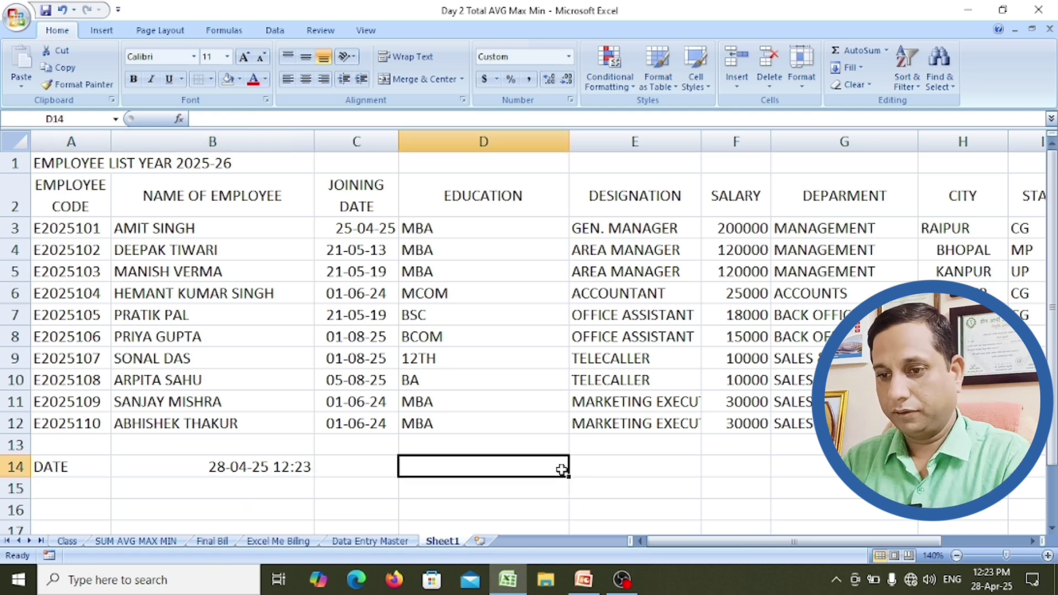
{"action": "type", "text": "PREP"}
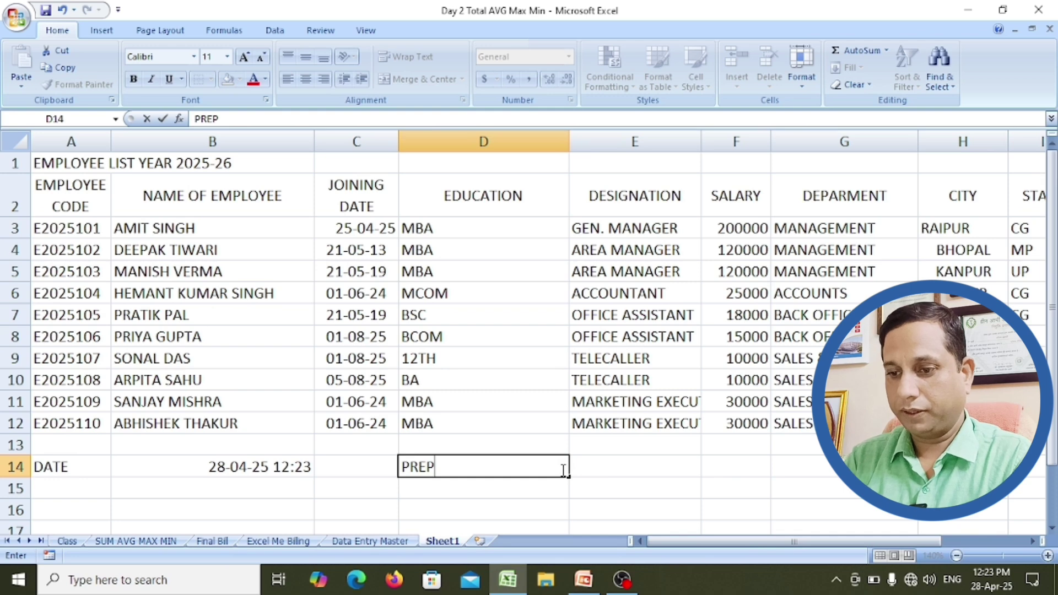
{"action": "type", "text": "ARED BY"}
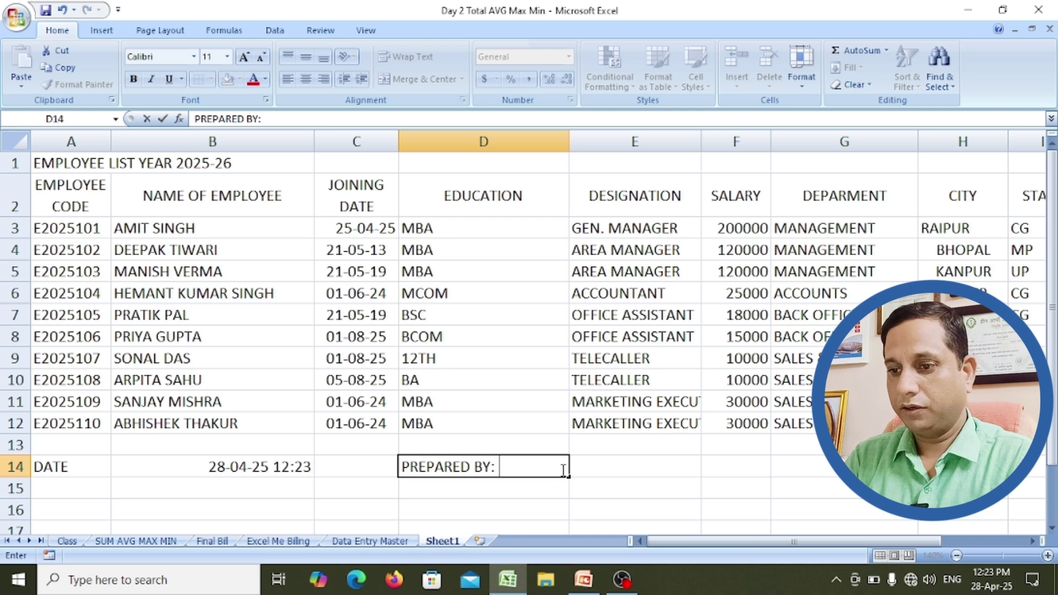
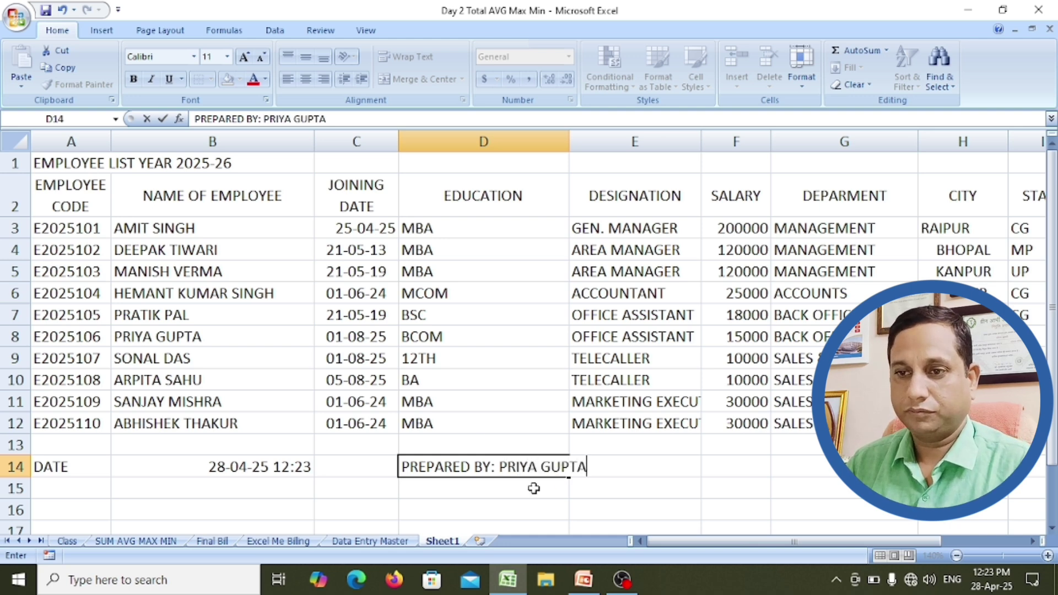
{"action": "left_click", "coordinate": [533, 489]}
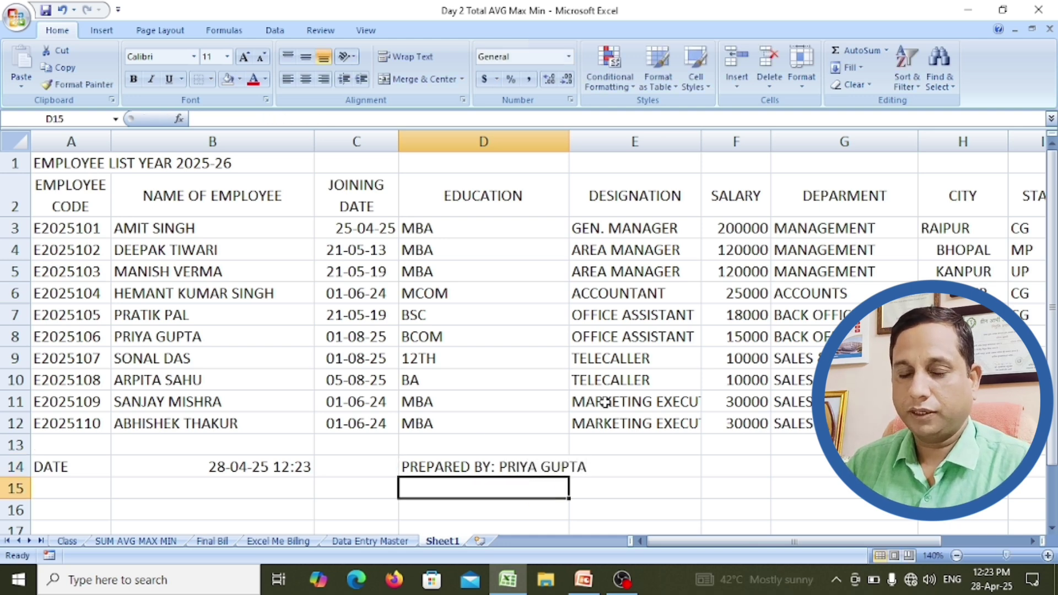
{"action": "left_click", "coordinate": [622, 444]}
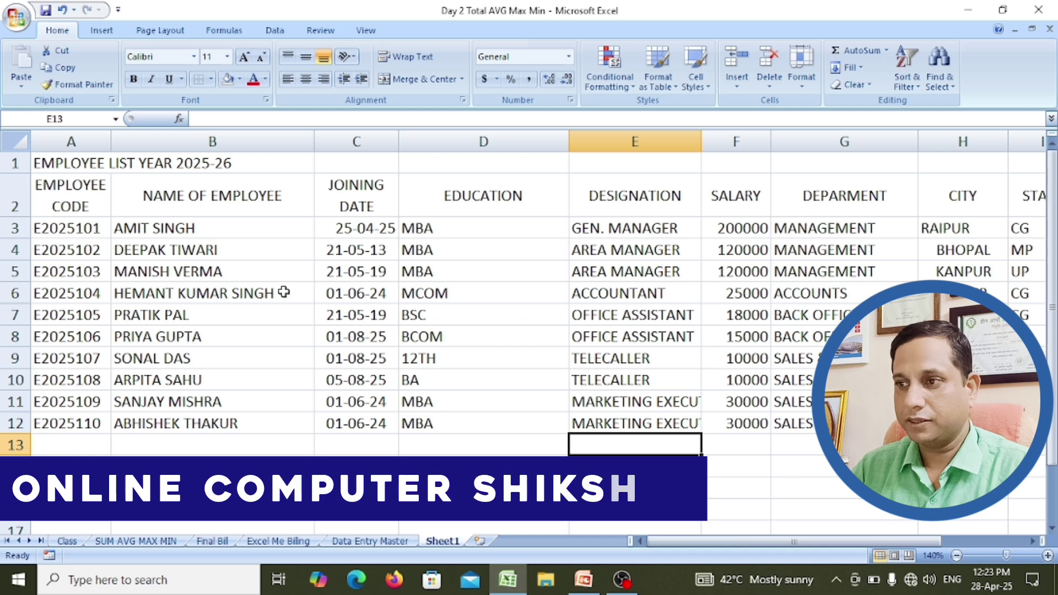
Step: Select A1:I1 and apply Merge & Center to the EMPLOYEE LIST YEAR 2025-26 title
{"action": "left_click", "coordinate": [56, 163]}
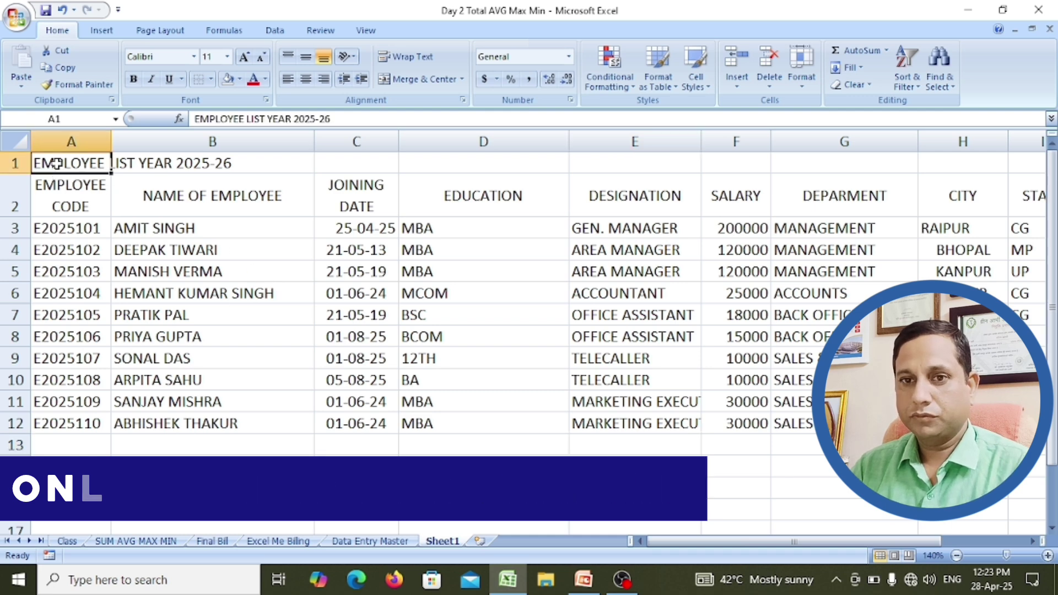
{"action": "scroll", "coordinate": [81, 176], "scroll_direction": "down", "scroll_amount": 2}
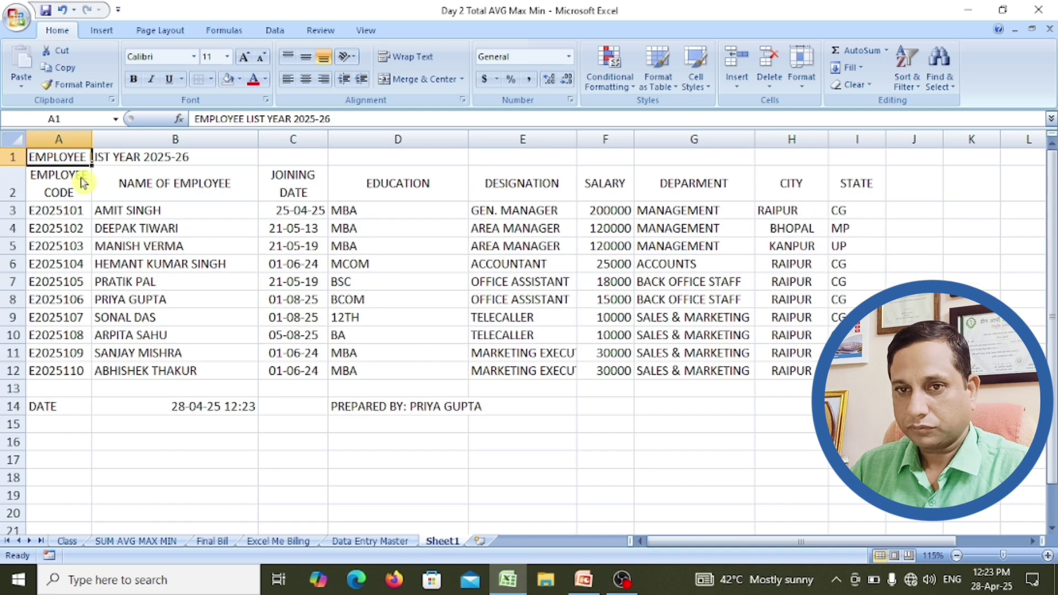
{"action": "left_click", "coordinate": [66, 168]}
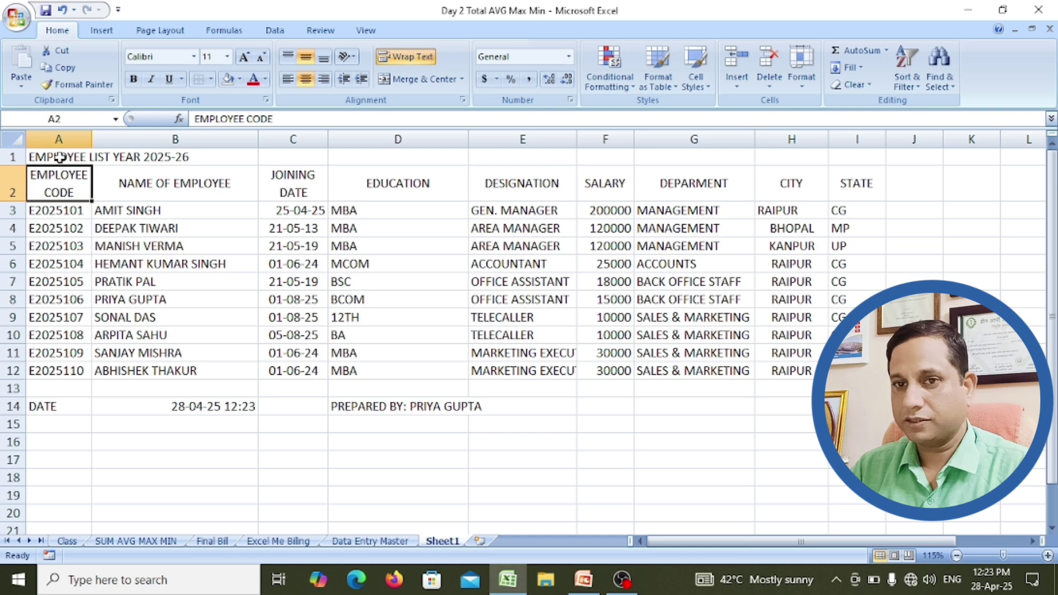
{"action": "left_click", "coordinate": [60, 157]}
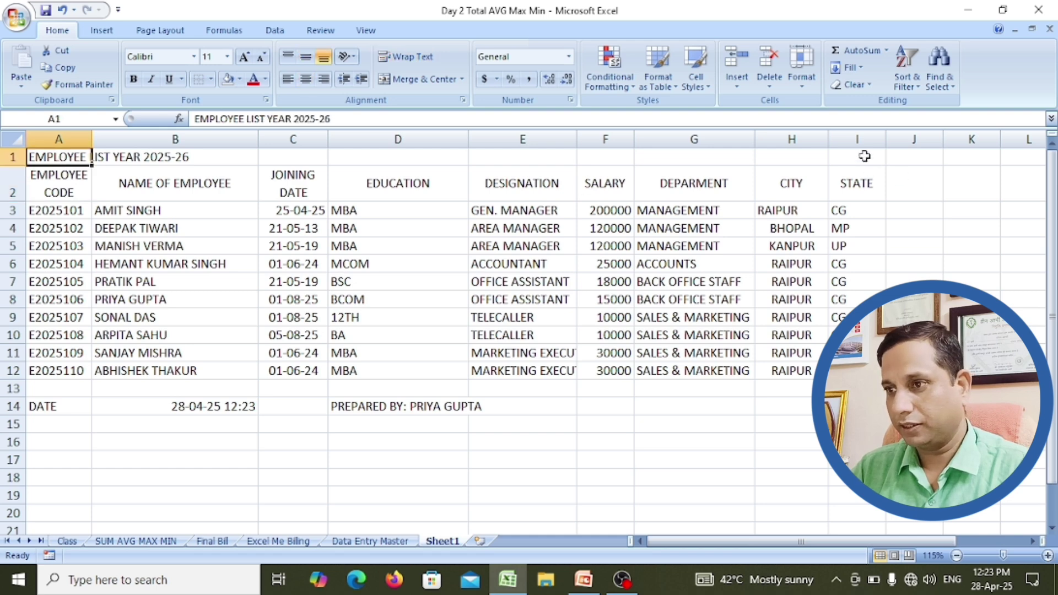
{"action": "left_click_drag", "start_coordinate": [59, 157], "coordinate": [863, 161]}
{"action": "left_click", "coordinate": [909, 280]}
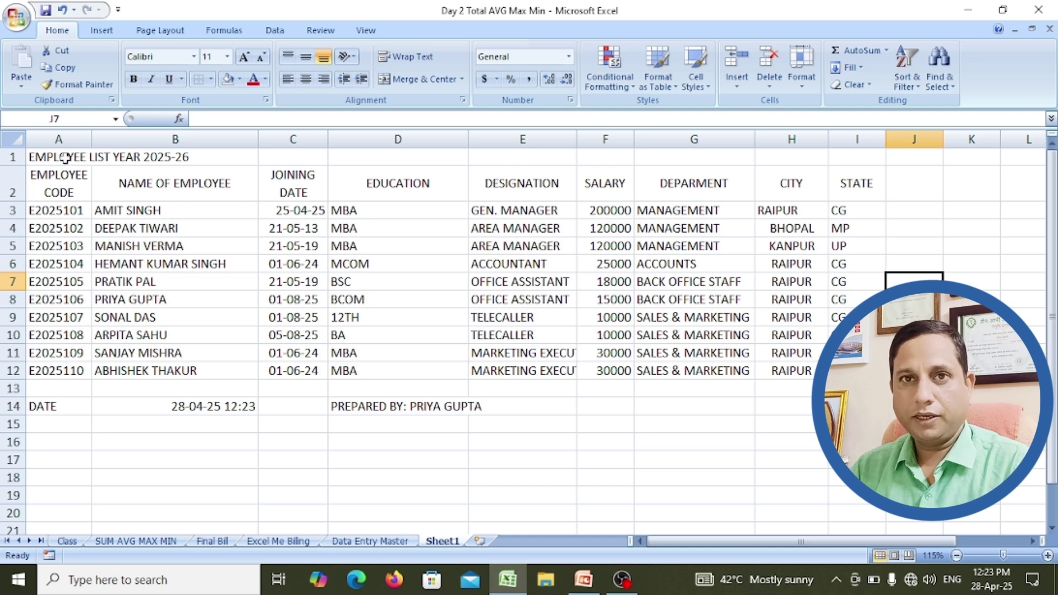
{"action": "left_click", "coordinate": [65, 158]}
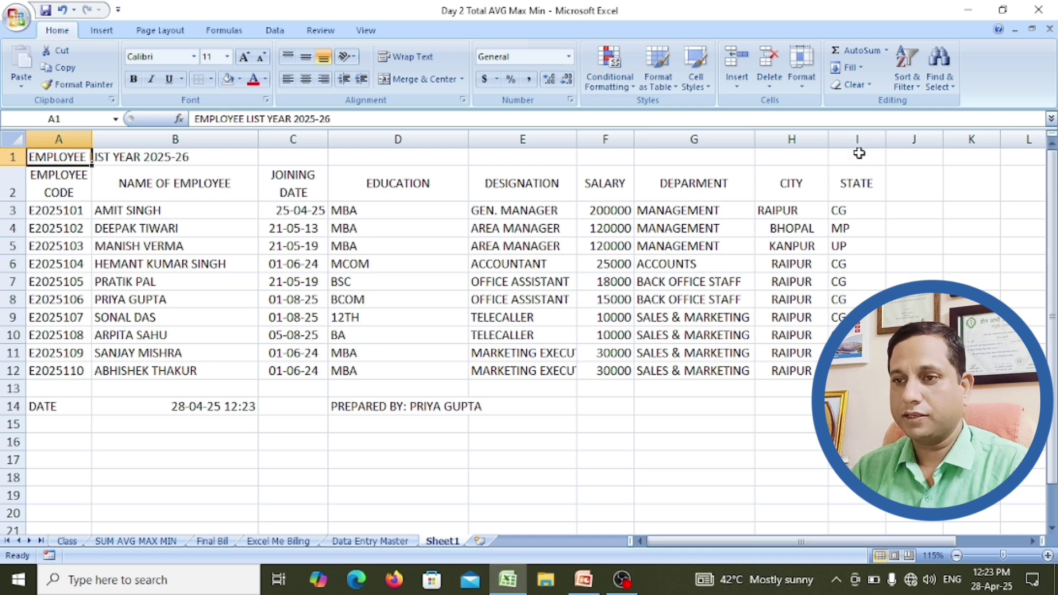
{"action": "left_click", "coordinate": [862, 153], "text": "shift"}
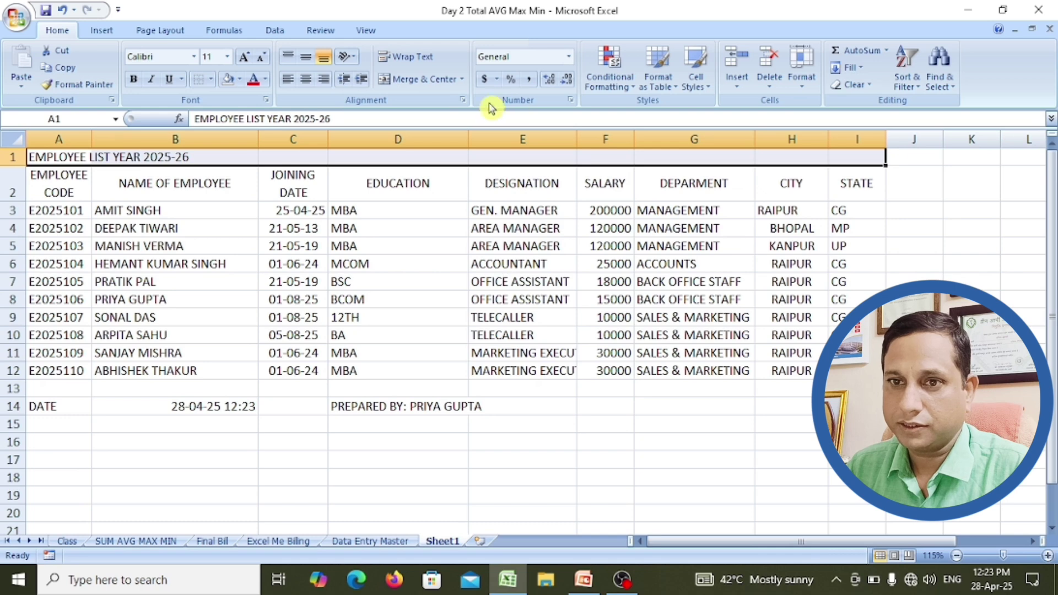
{"action": "left_click", "coordinate": [415, 82]}
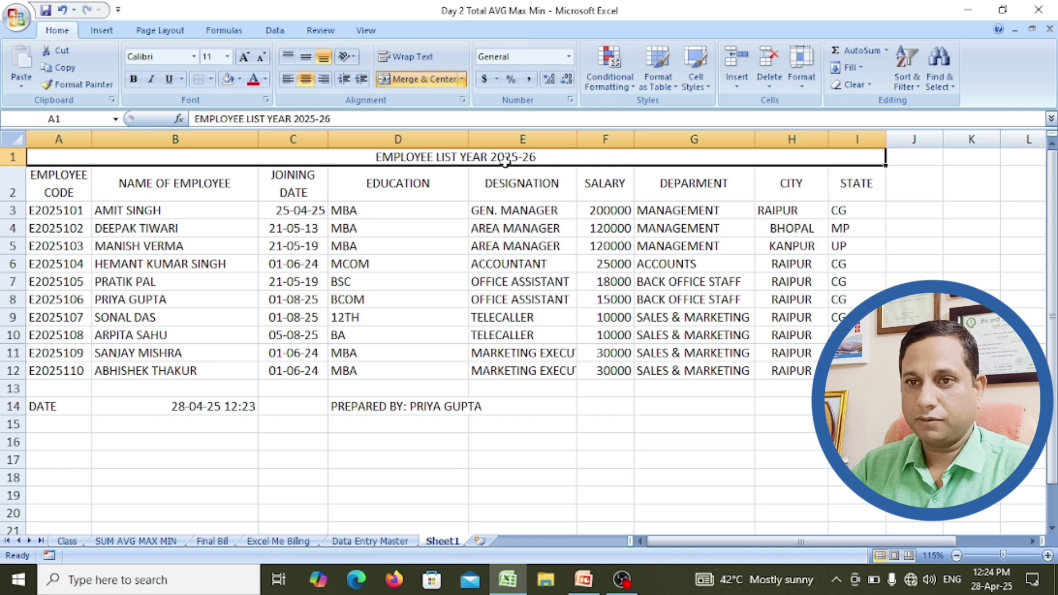
Step: Set the title font to Arial Black at size 14
{"action": "left_click", "coordinate": [195, 57]}
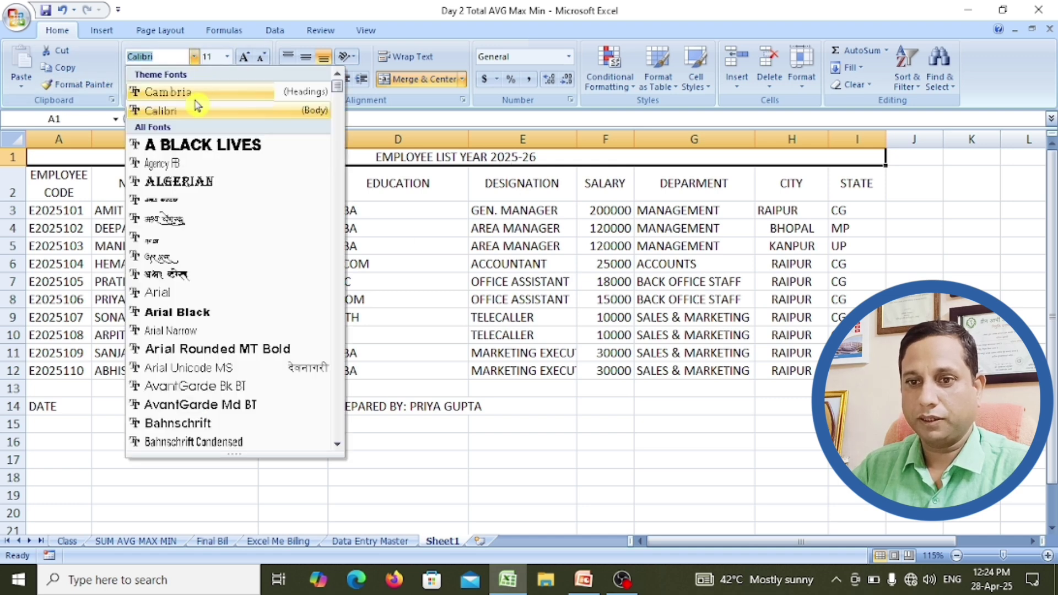
{"action": "left_click", "coordinate": [185, 312]}
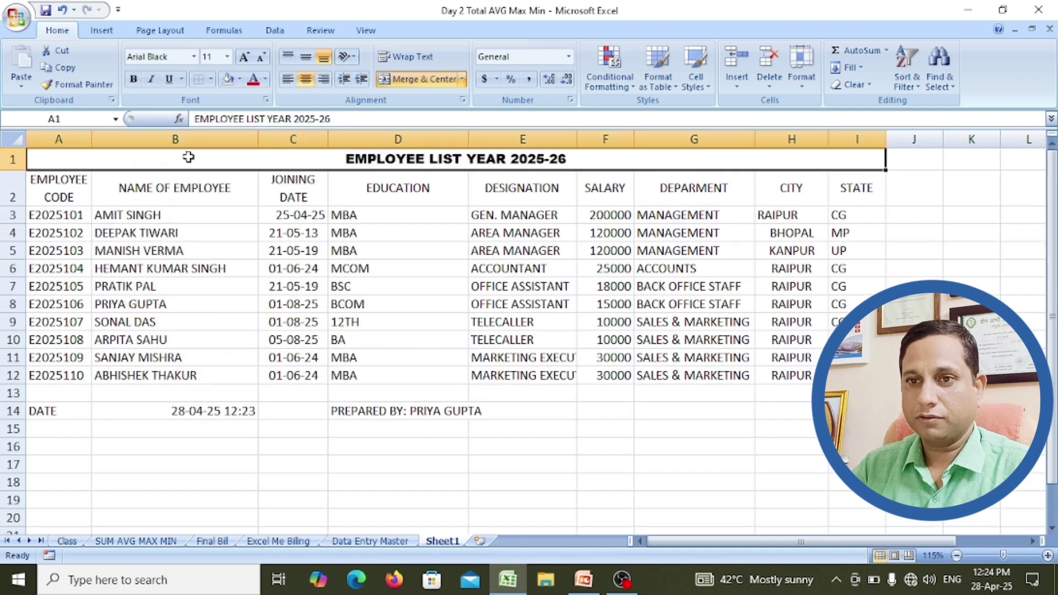
{"action": "left_click", "coordinate": [229, 57]}
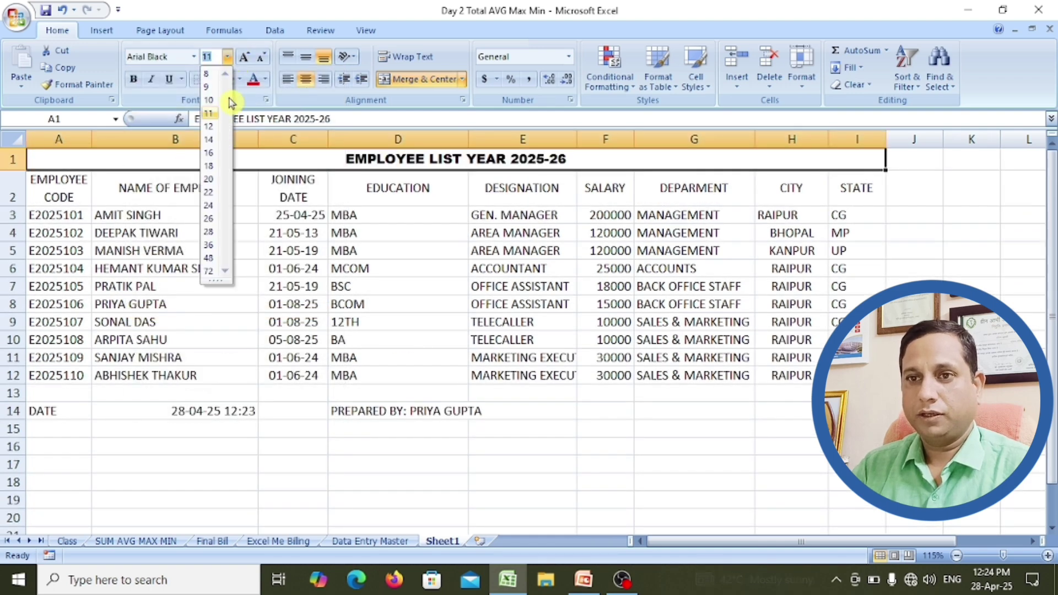
{"action": "left_click", "coordinate": [209, 140]}
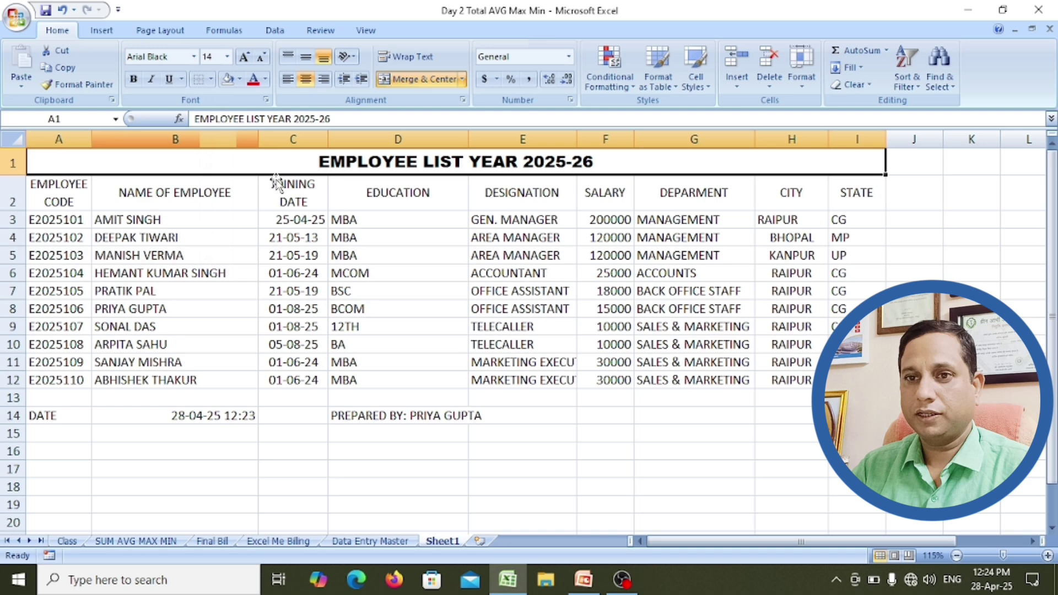
Step: Grow the title font to 18, then shrink it back to 14
{"action": "left_click", "coordinate": [385, 242]}
{"action": "left_click", "coordinate": [382, 163]}
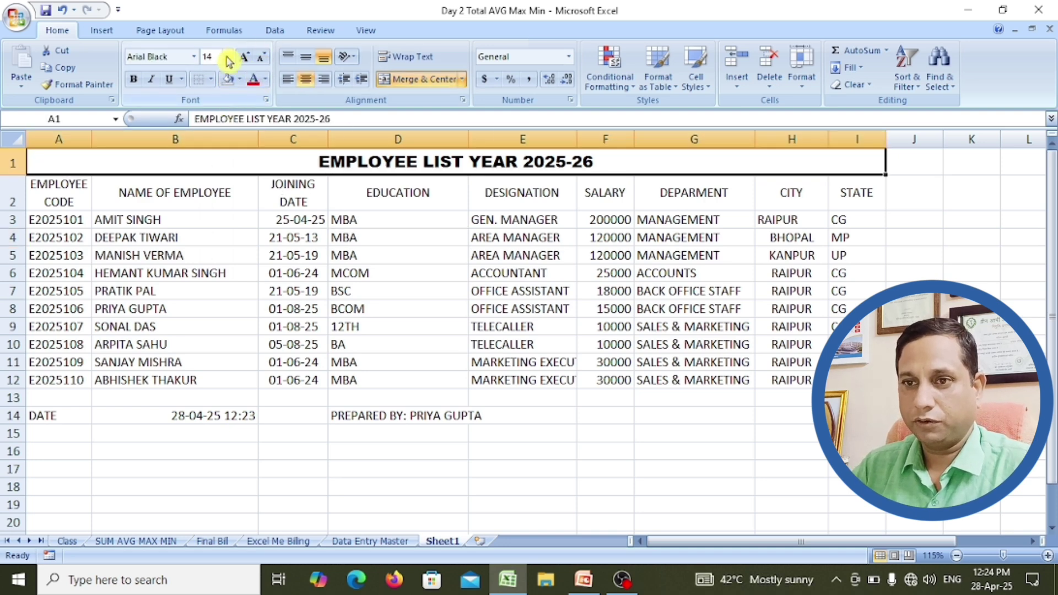
{"action": "left_click", "coordinate": [248, 57]}
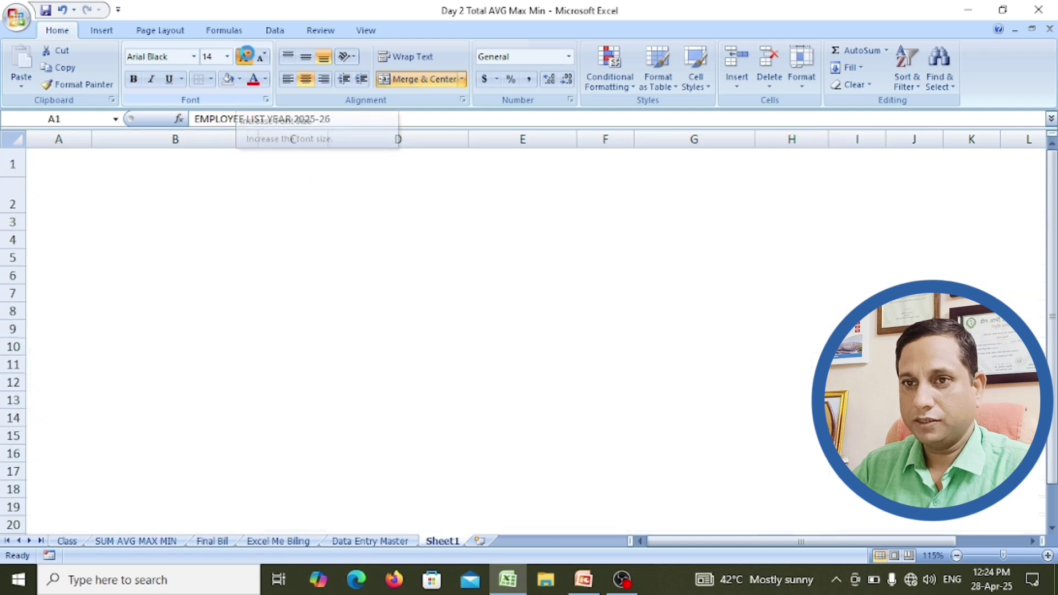
{"action": "left_click", "coordinate": [249, 58]}
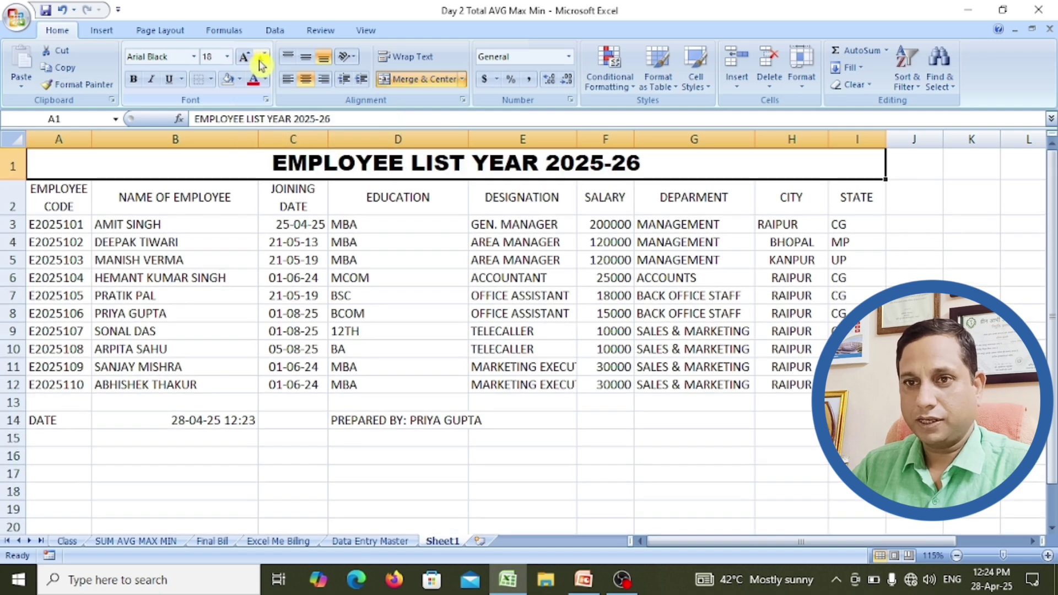
{"action": "left_click", "coordinate": [260, 62]}
{"action": "left_click", "coordinate": [260, 63]}
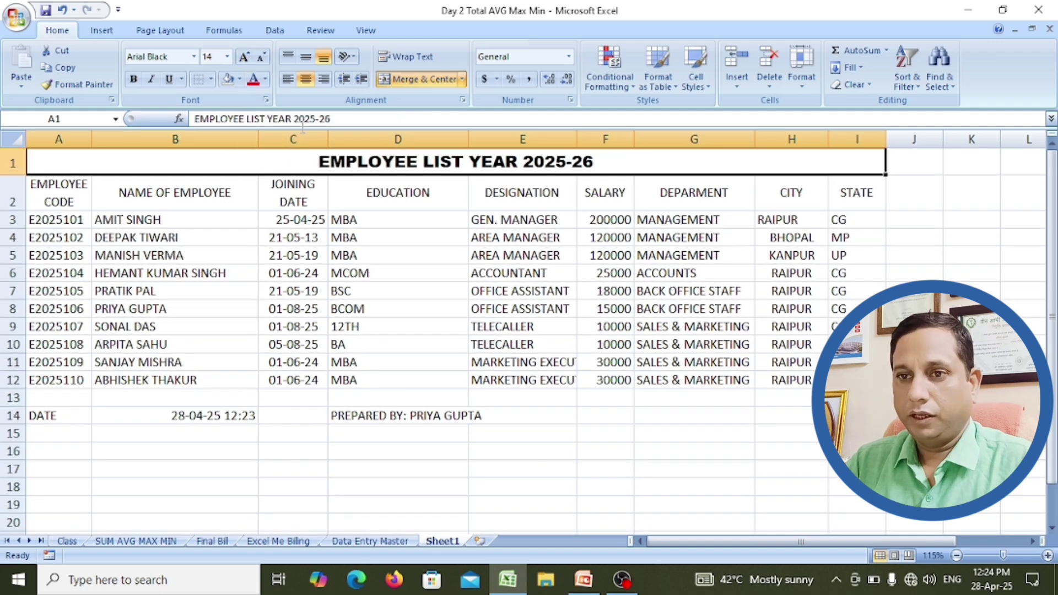
{"action": "key", "text": "super+plus"}
{"action": "key", "text": "super+plus"}
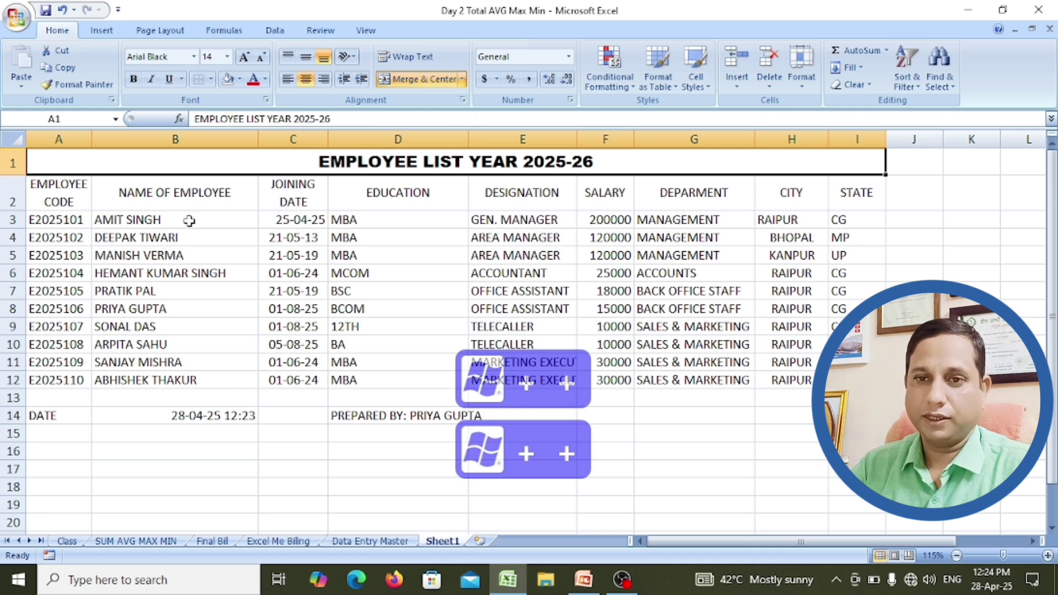
Step: Select the whole employee table with Ctrl+A and apply All Borders
{"action": "left_click", "coordinate": [54, 190]}
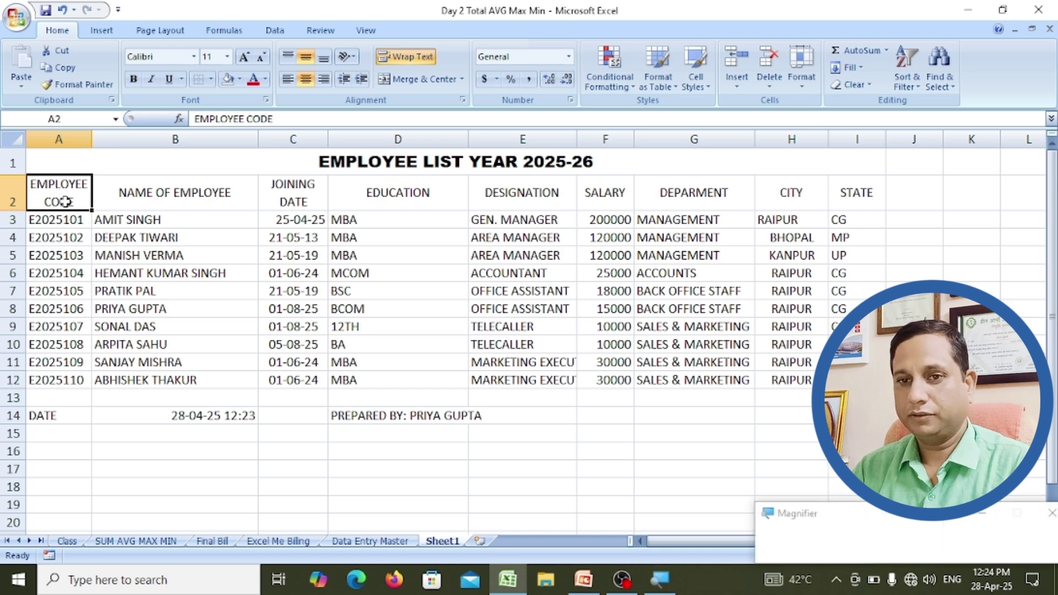
{"action": "key", "text": "super+plus"}
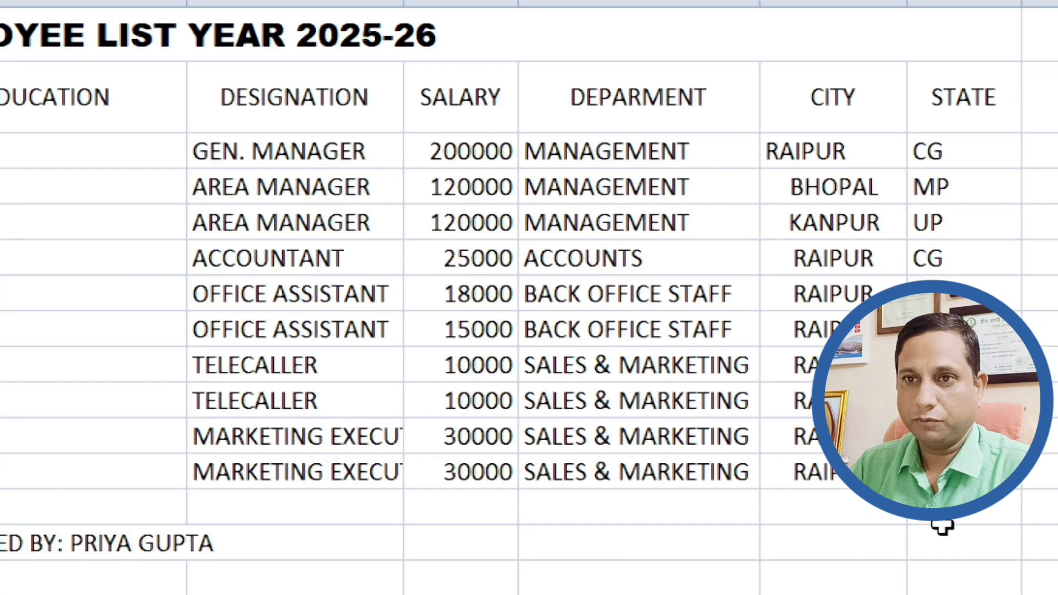
{"action": "key", "text": "ctrl+a"}
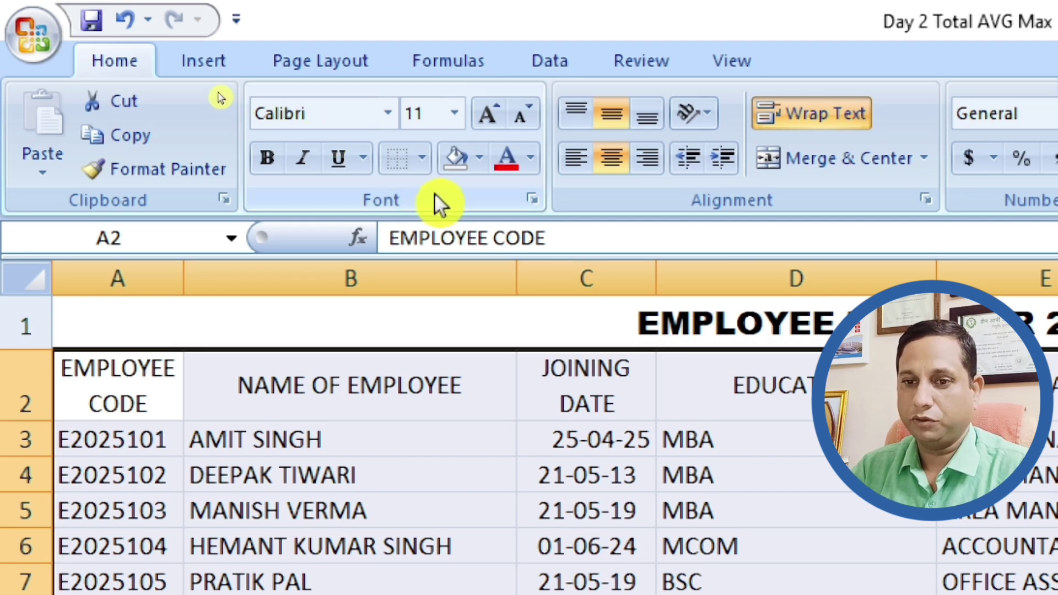
{"action": "left_click", "coordinate": [423, 157]}
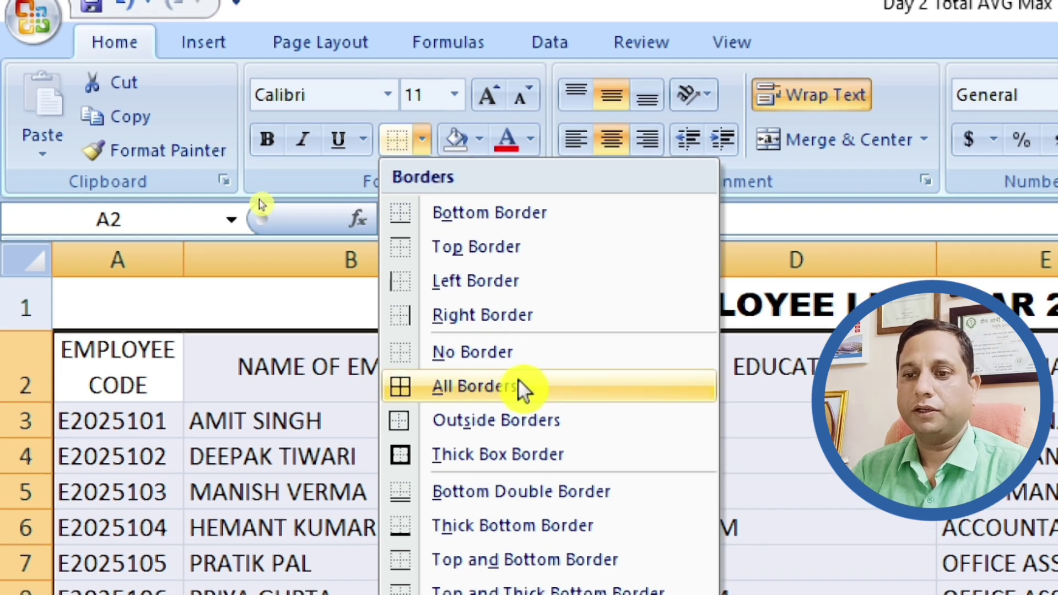
{"action": "left_click", "coordinate": [523, 388]}
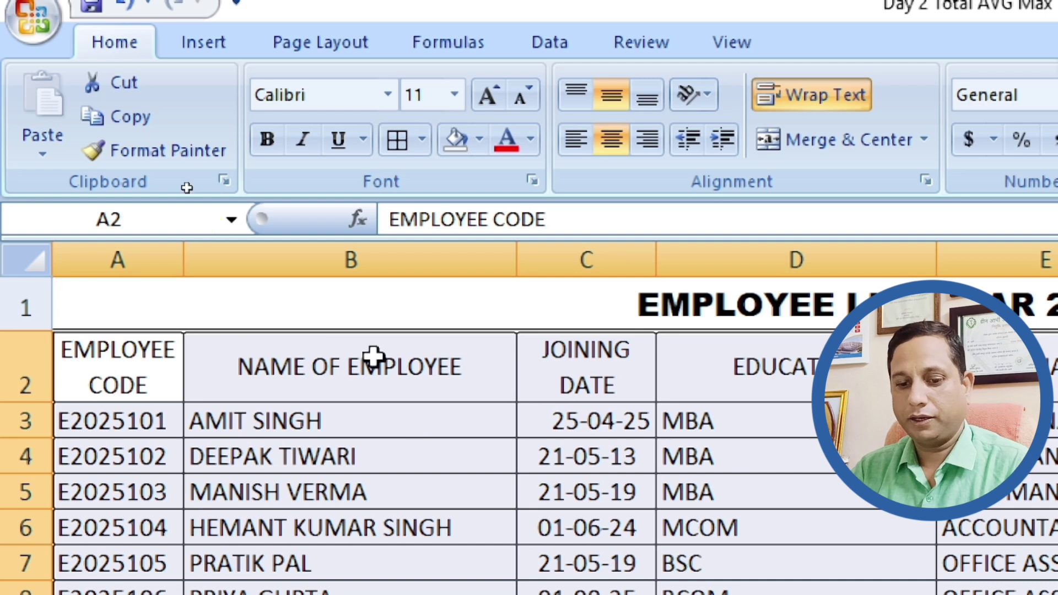
{"action": "scroll", "coordinate": [374, 358], "scroll_direction": "down", "scroll_amount": 2}
{"action": "scroll", "coordinate": [374, 359], "scroll_direction": "up", "scroll_amount": 2}
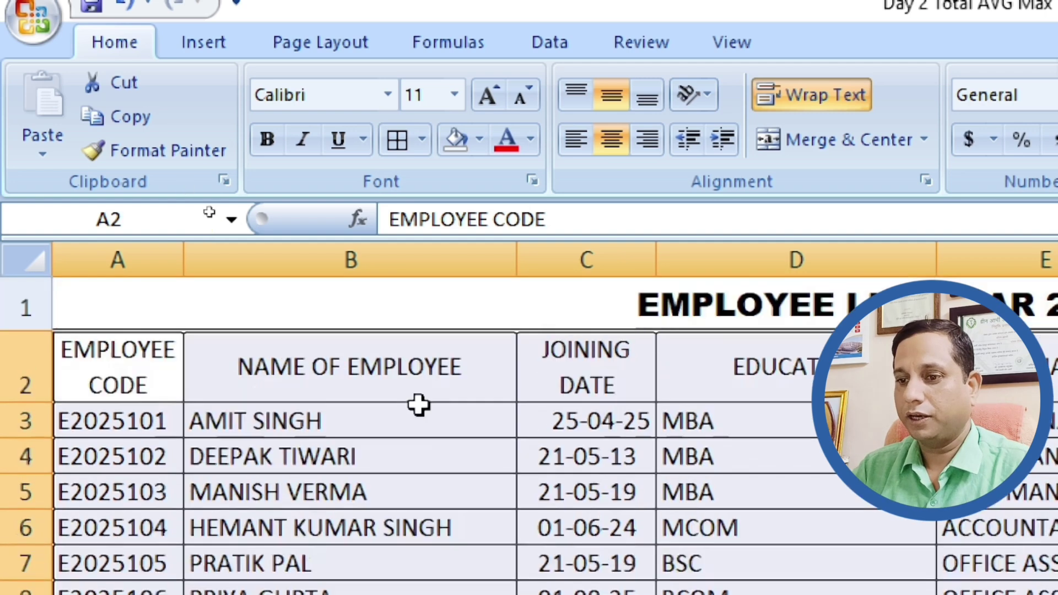
{"action": "key", "text": "super+Escape"}
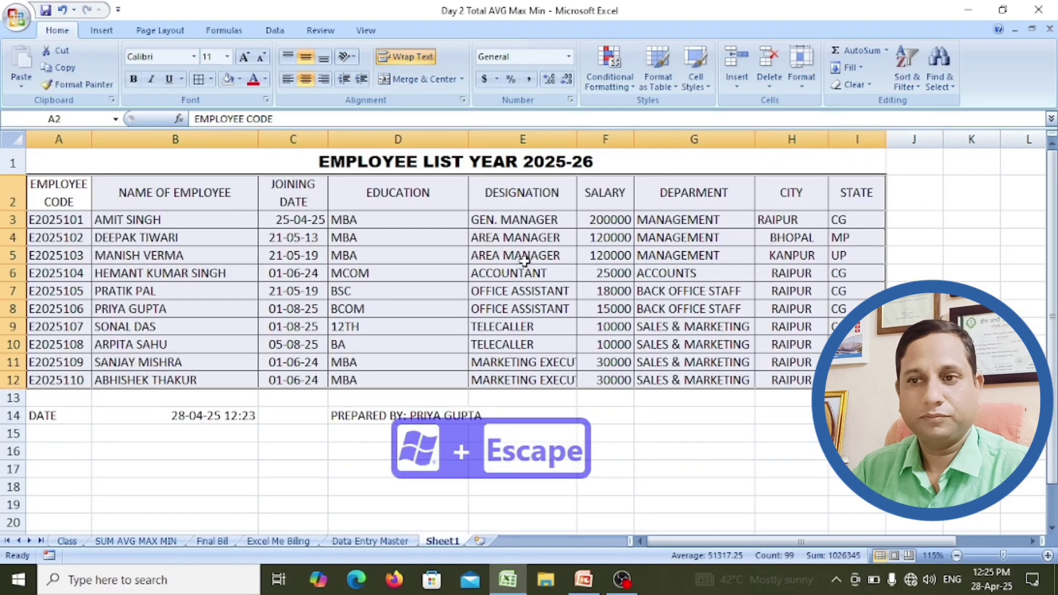
Step: Fill header cells A2:I2, EMPLOYEE CODE through STATE, with Yellow
{"action": "left_click", "coordinate": [562, 344]}
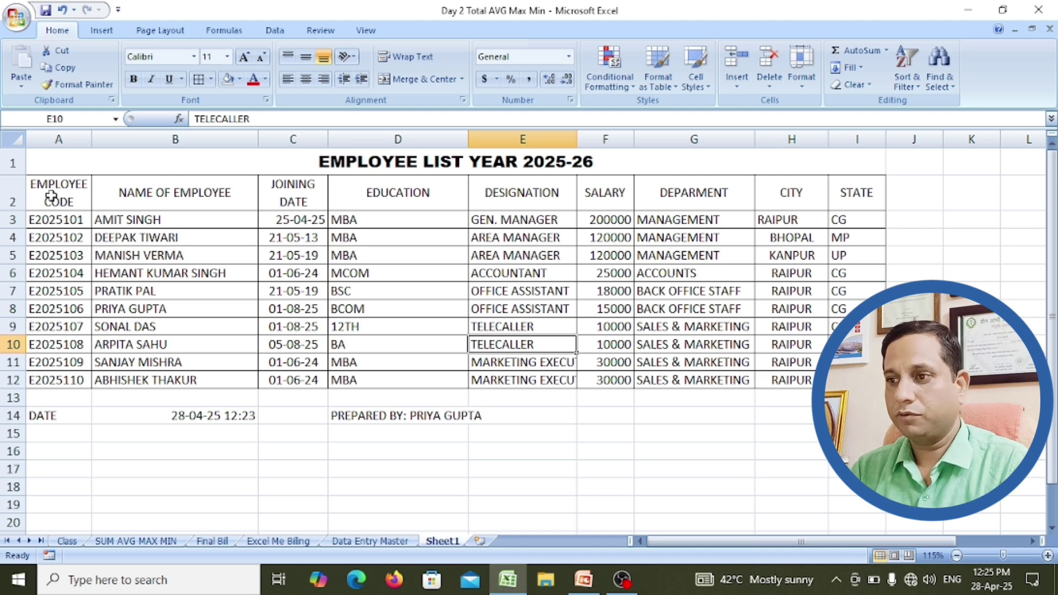
{"action": "left_click", "coordinate": [51, 197]}
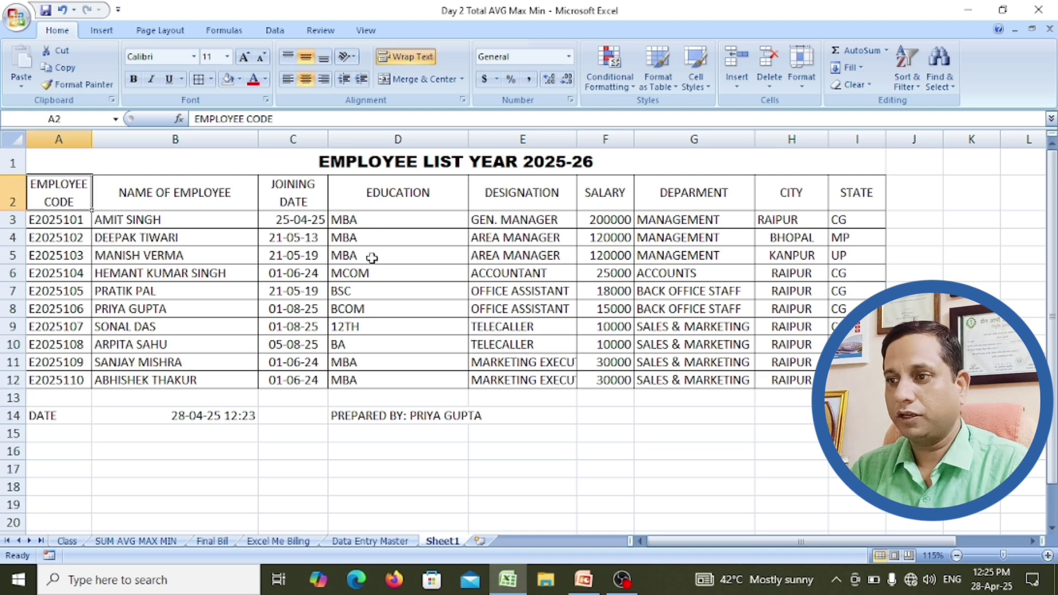
{"action": "left_click", "coordinate": [862, 201], "text": "shift"}
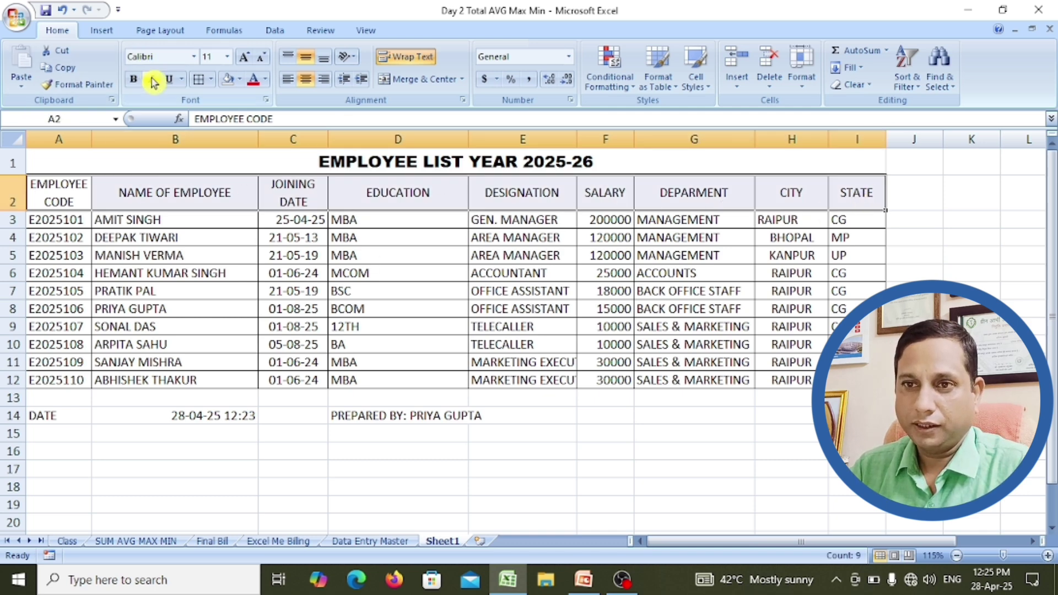
{"action": "left_click", "coordinate": [241, 79]}
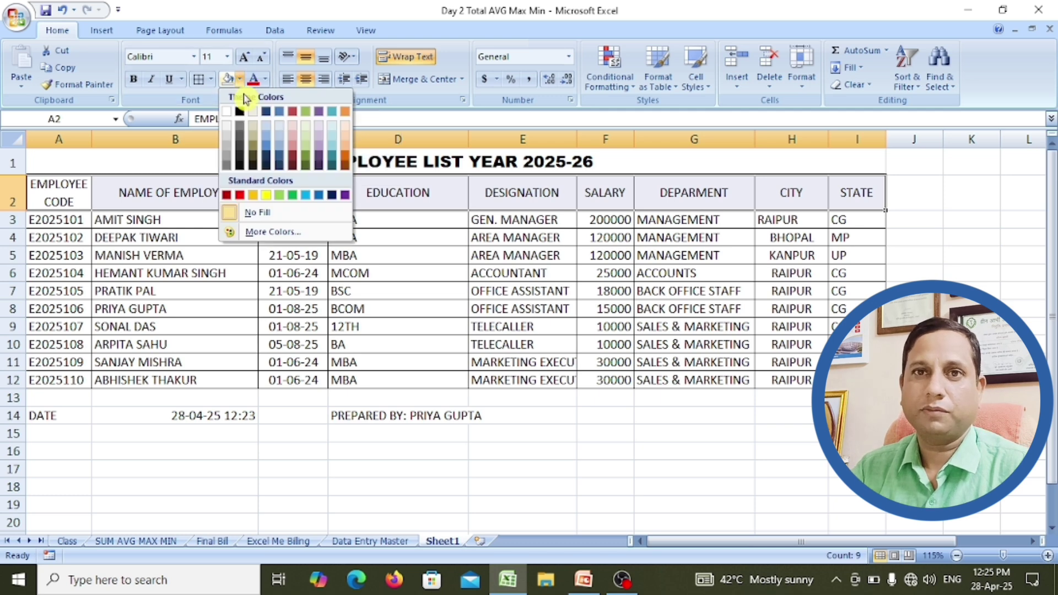
{"action": "left_click", "coordinate": [267, 201]}
{"action": "left_click", "coordinate": [193, 202]}
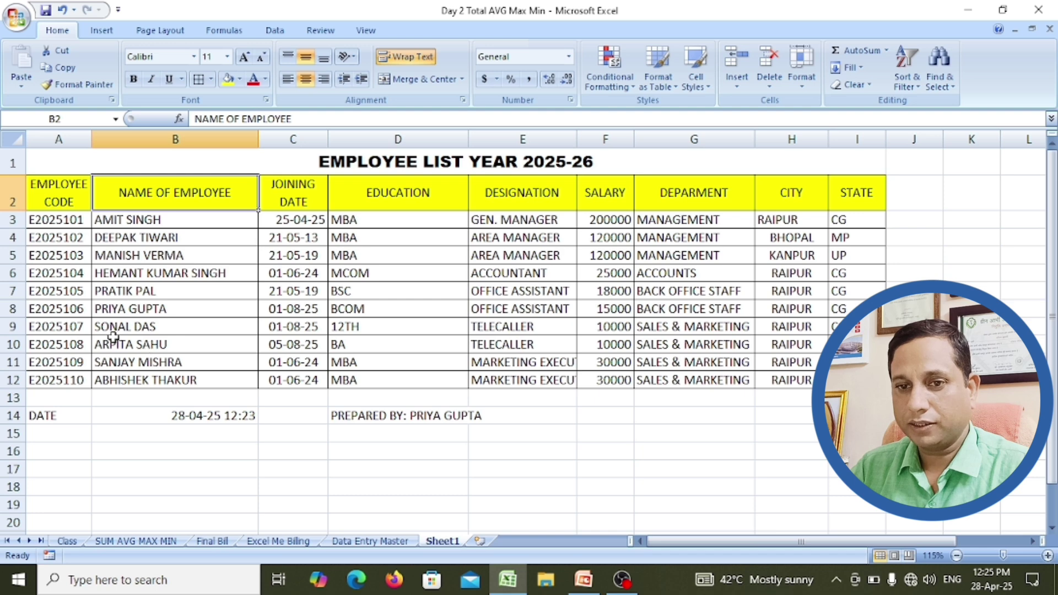
Step: Apply a light blue fill to table rows 9 and 10, the TELECALLER records
{"action": "left_click", "coordinate": [56, 329]}
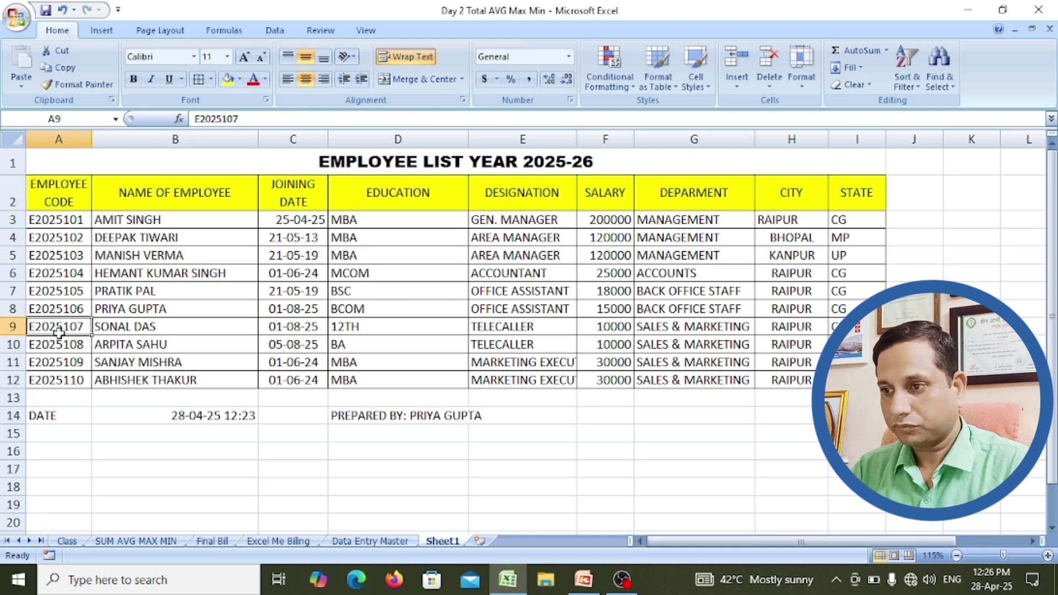
{"action": "left_click_drag", "start_coordinate": [58, 332], "coordinate": [857, 345]}
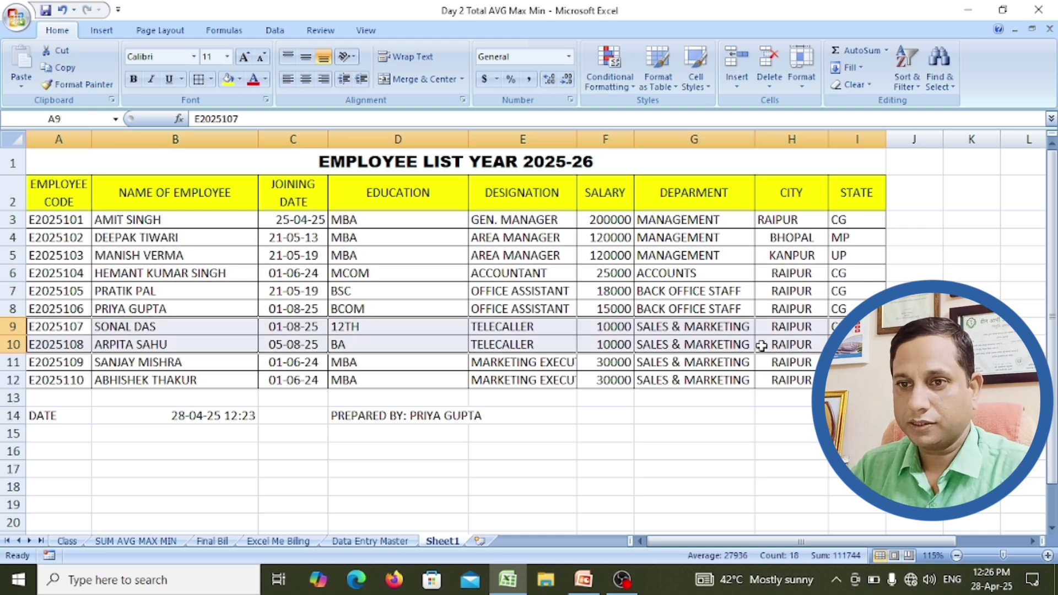
{"action": "left_click", "coordinate": [240, 80]}
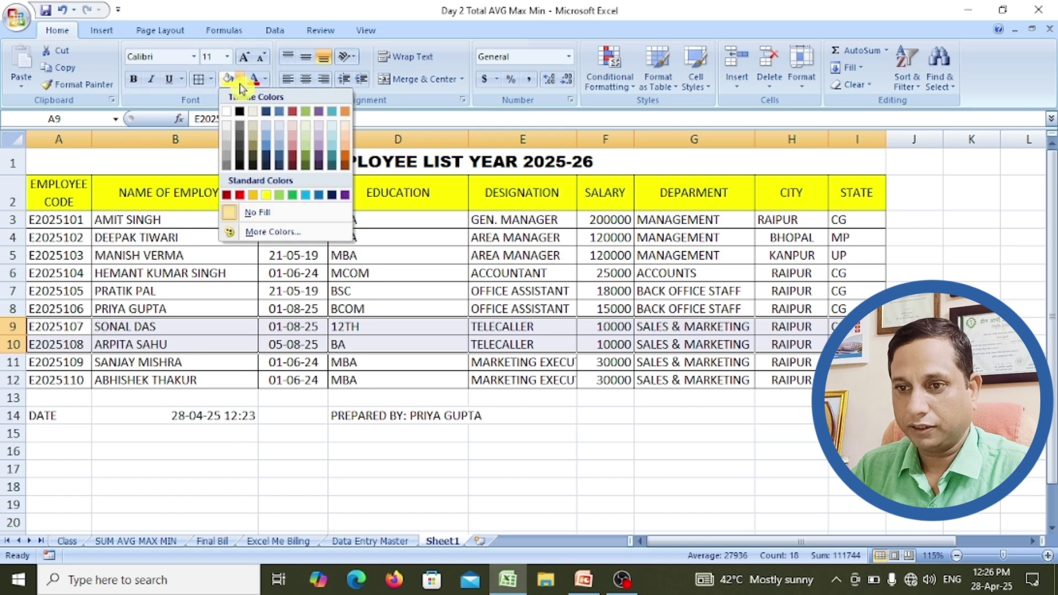
{"action": "left_click", "coordinate": [269, 131]}
{"action": "left_click", "coordinate": [303, 326]}
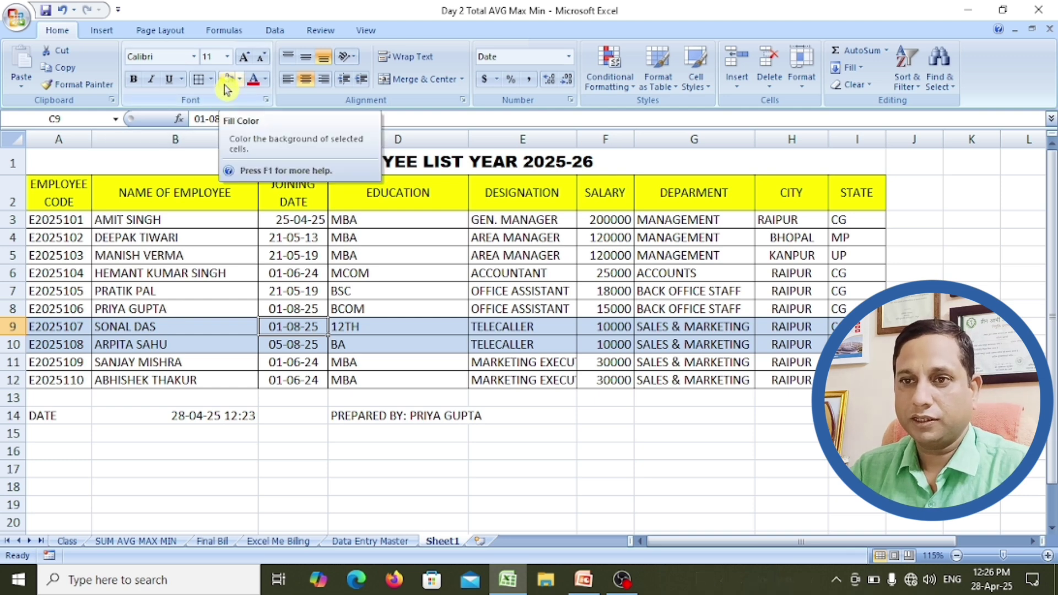
{"action": "left_click", "coordinate": [375, 271]}
{"action": "left_click", "coordinate": [392, 163]}
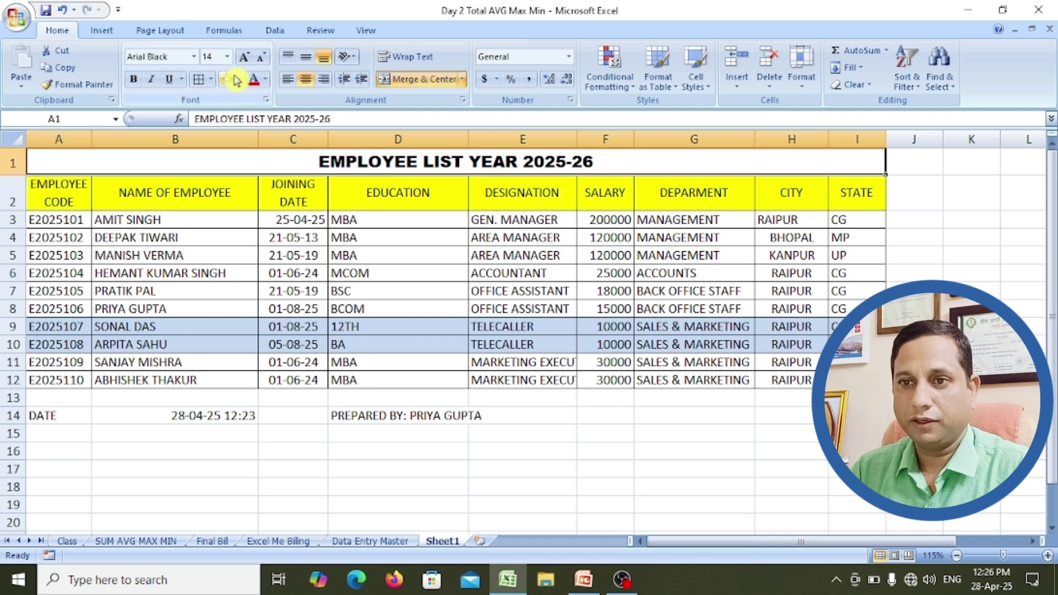
Step: Change the merged title's font colour to Purple
{"action": "left_click", "coordinate": [265, 81]}
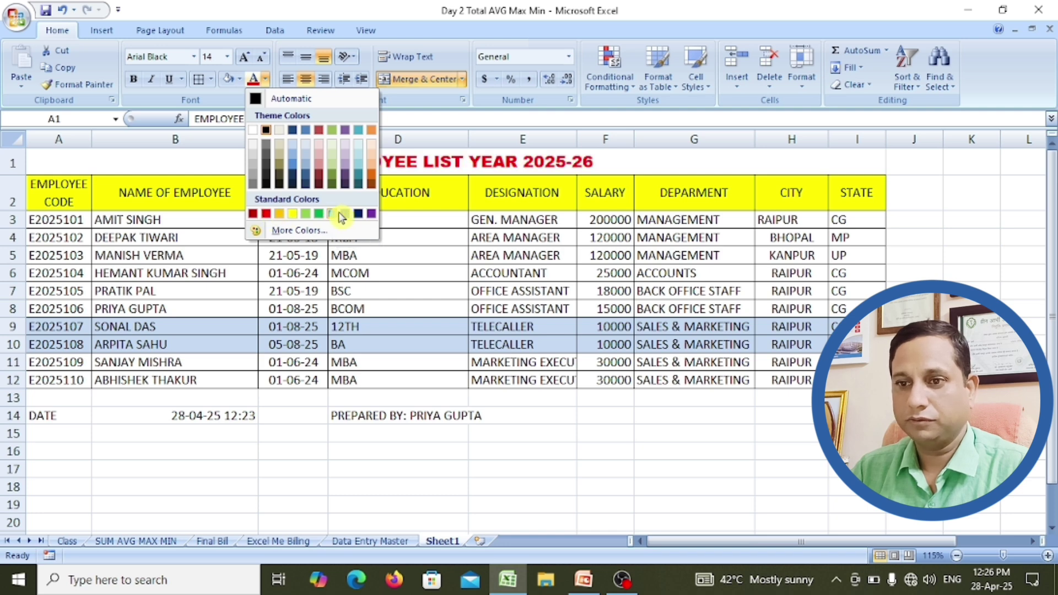
{"action": "left_click", "coordinate": [371, 214]}
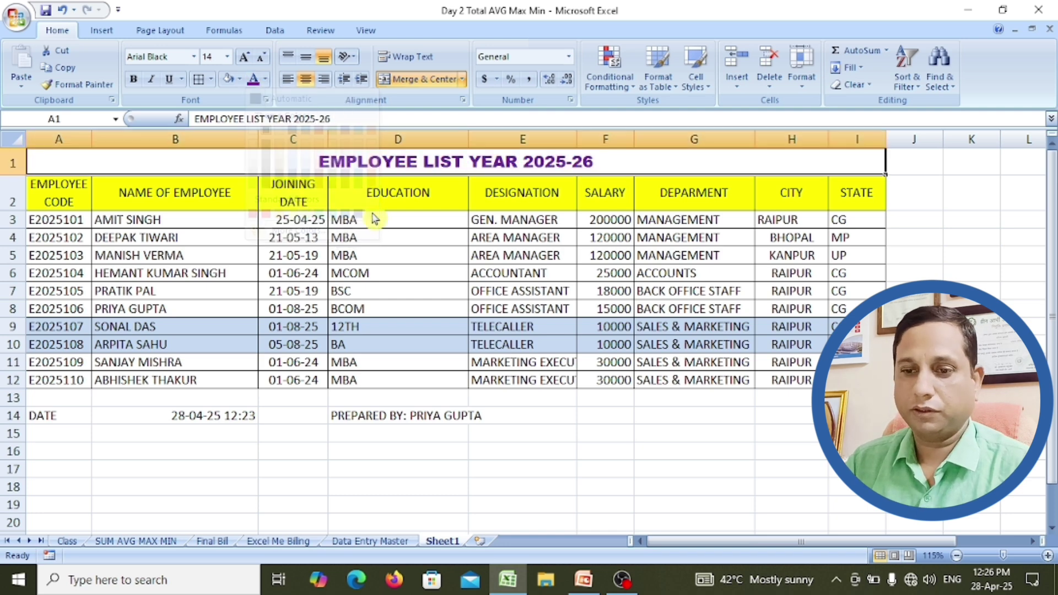
{"action": "left_click", "coordinate": [389, 258]}
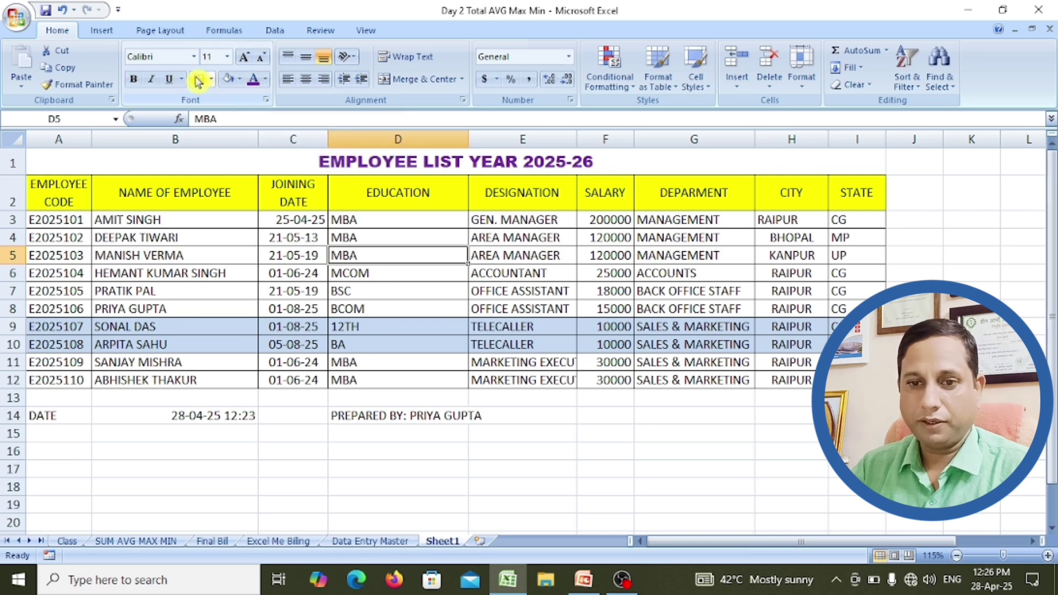
Step: Bold the DATE label in A14 and the date value in B14 with Ctrl+B
{"action": "left_click", "coordinate": [185, 418]}
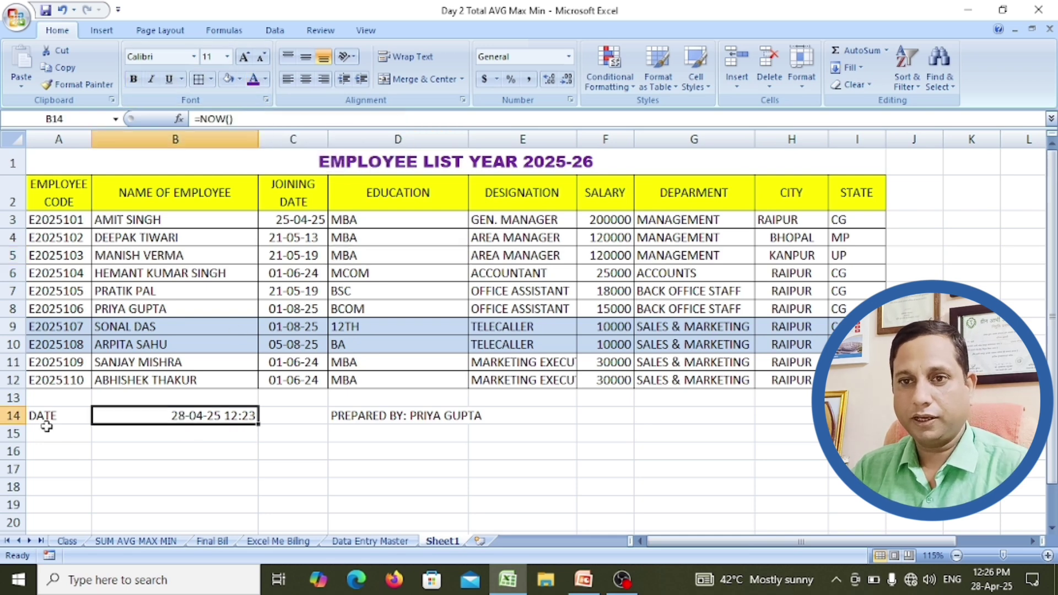
{"action": "left_click", "coordinate": [49, 415]}
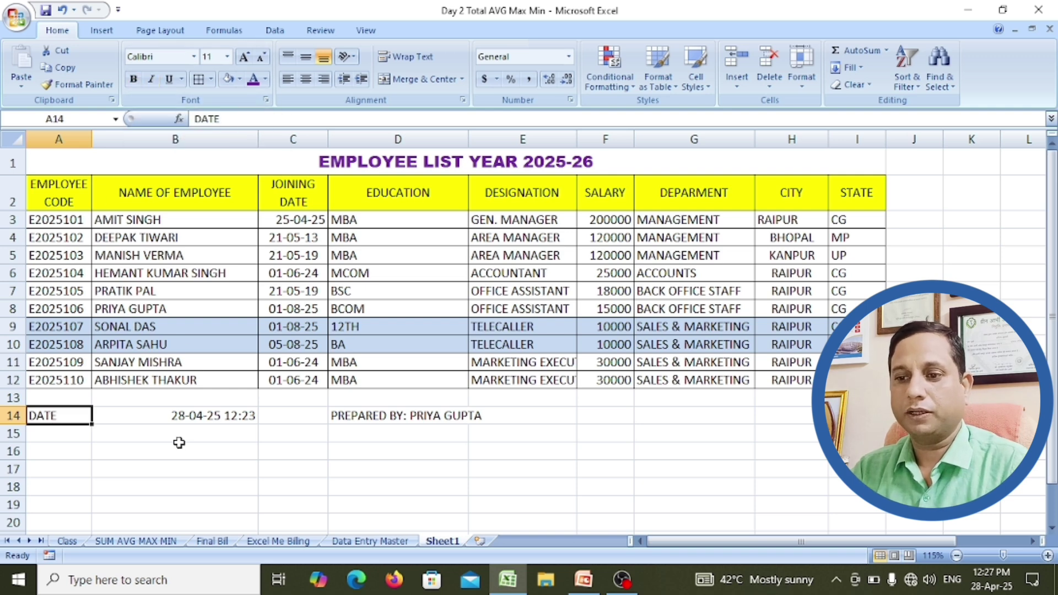
{"action": "key", "text": "ctrl+b"}
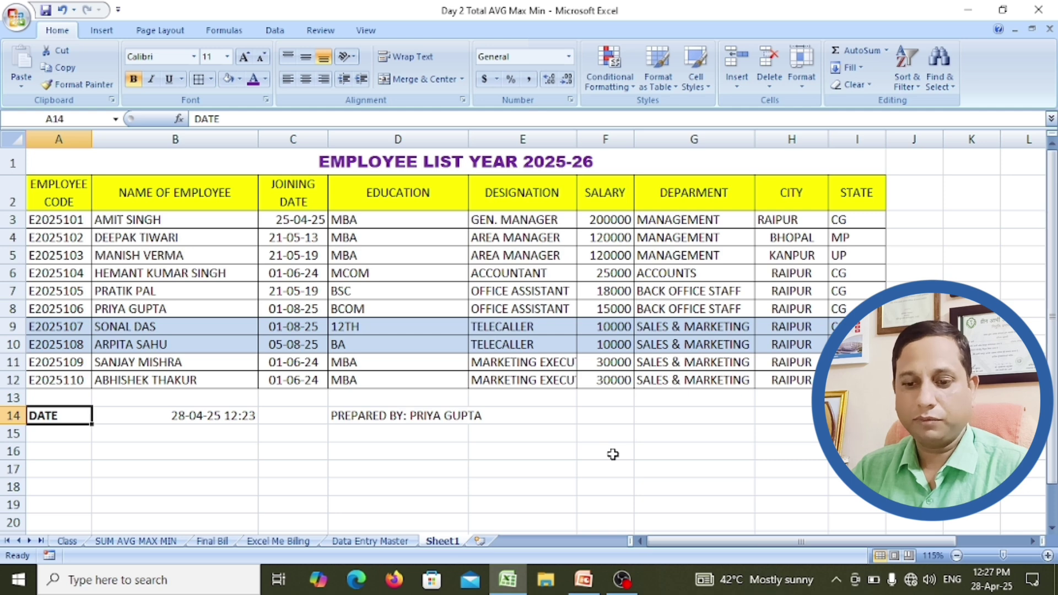
{"action": "left_click", "coordinate": [207, 418]}
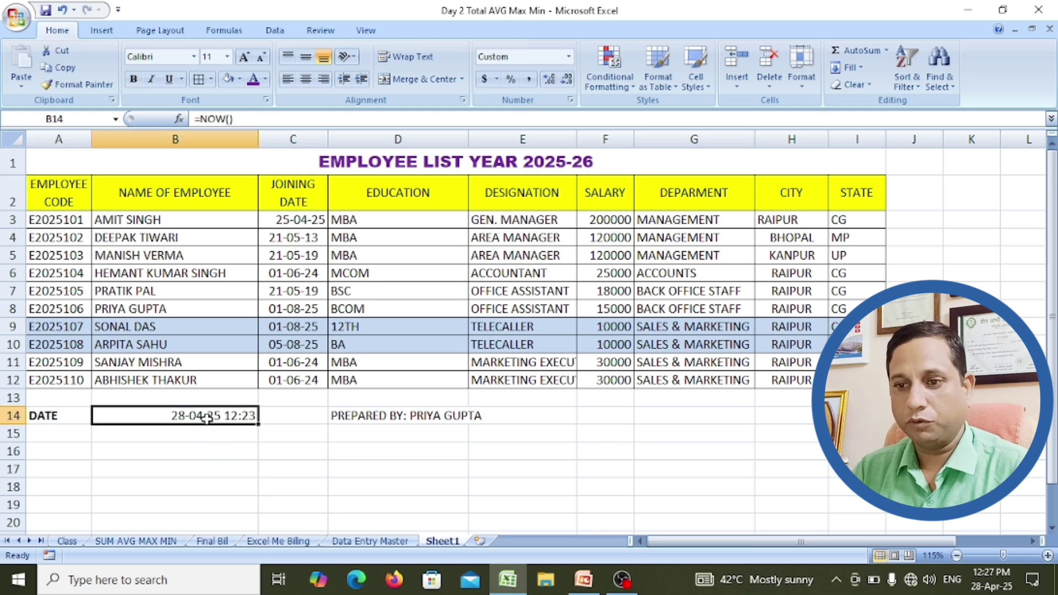
{"action": "key", "text": "ctrl+b"}
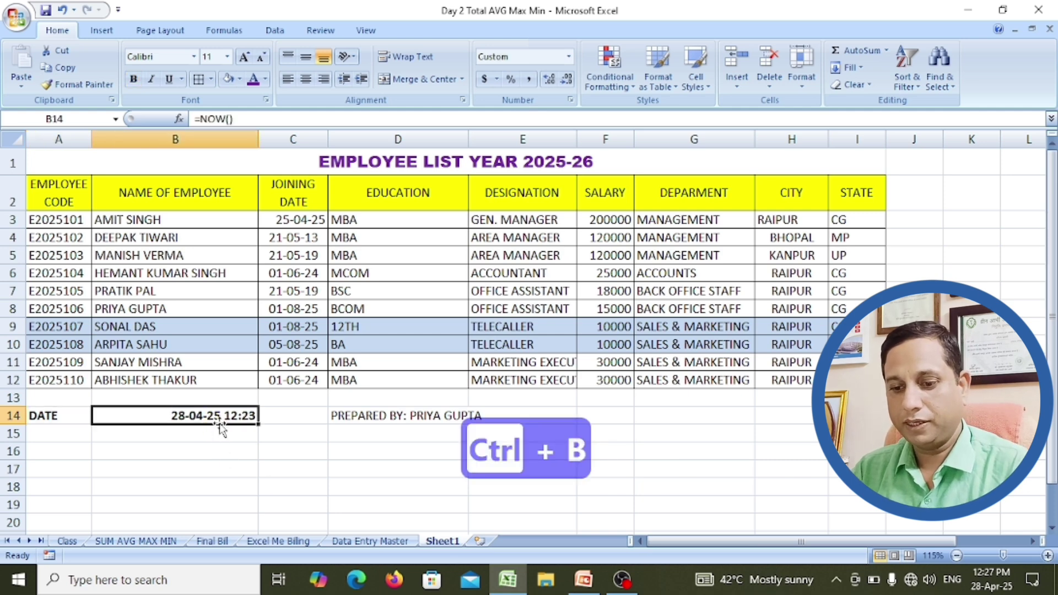
{"action": "left_click", "coordinate": [283, 453]}
{"action": "left_click", "coordinate": [366, 417]}
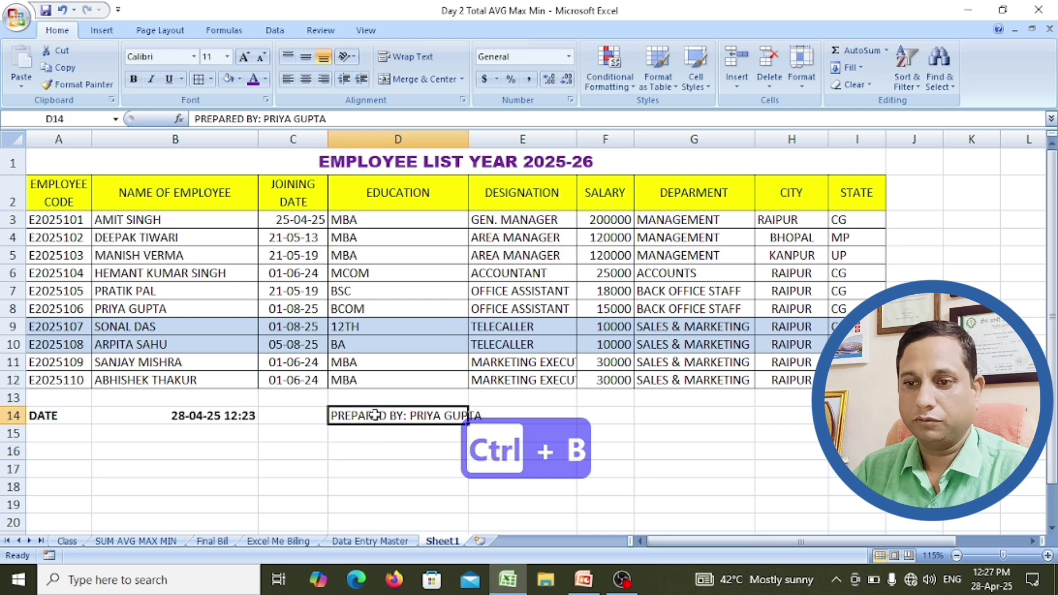
Step: Format the PREPARED BY entry in D14 as bold, italic and underlined
{"action": "key", "text": "ctrl+b"}
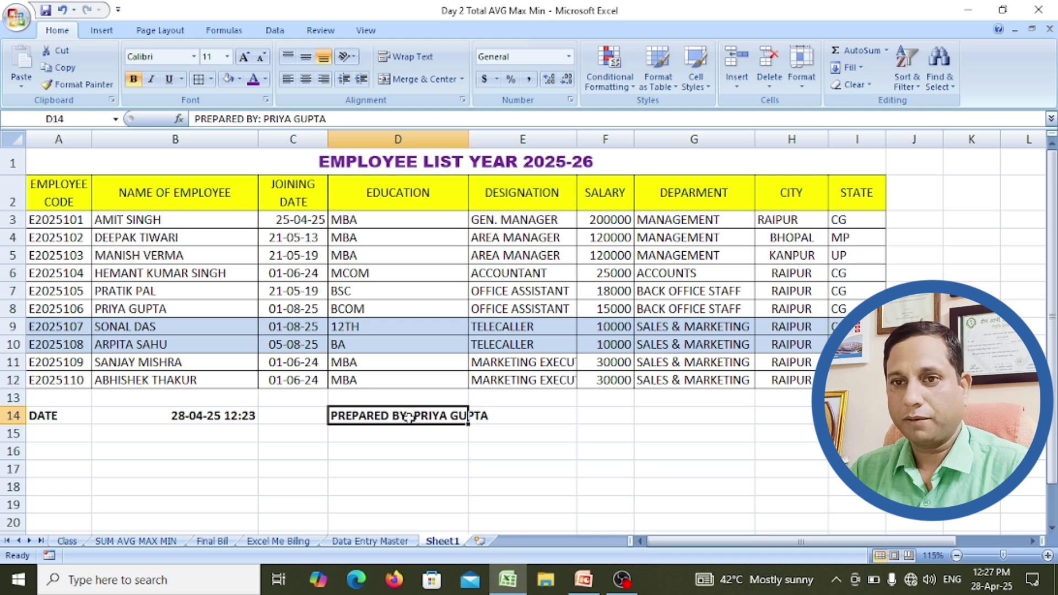
{"action": "key", "text": "ctrl+i"}
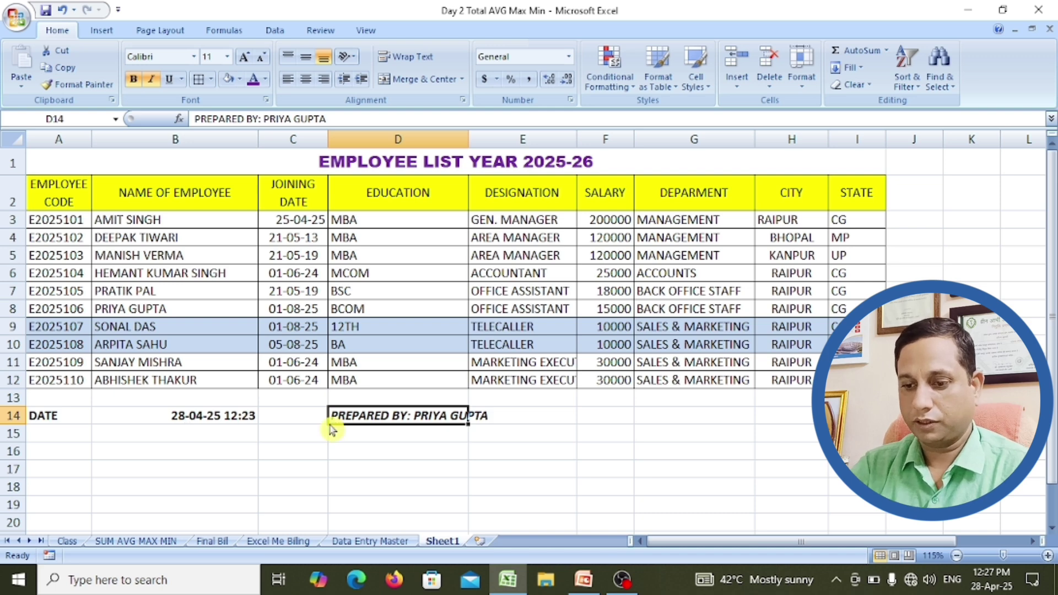
{"action": "left_click", "coordinate": [378, 450]}
{"action": "left_click", "coordinate": [394, 413]}
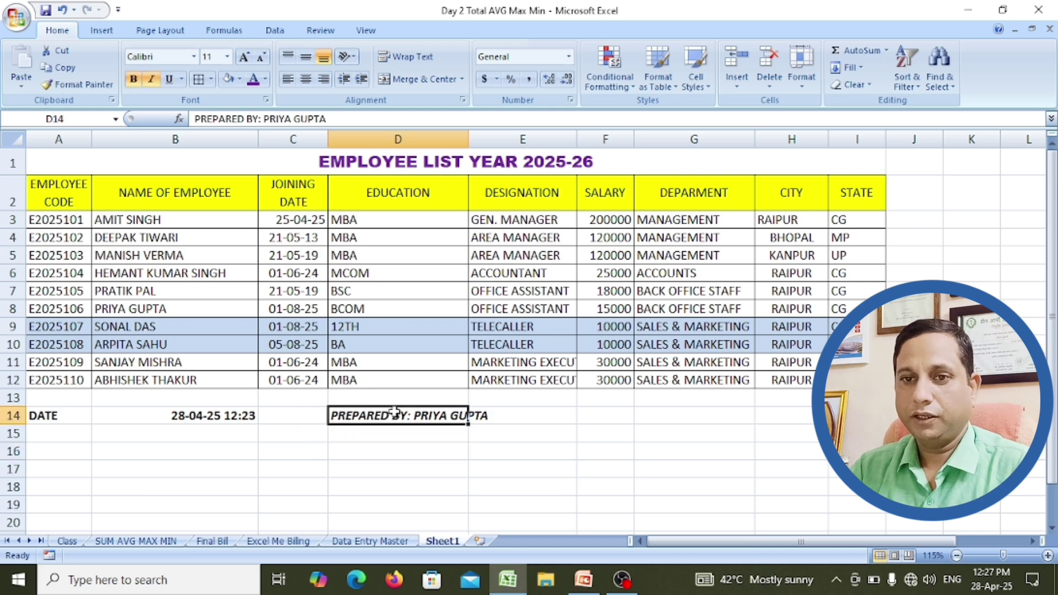
{"action": "key", "text": "ctrl+u"}
{"action": "left_click", "coordinate": [373, 452]}
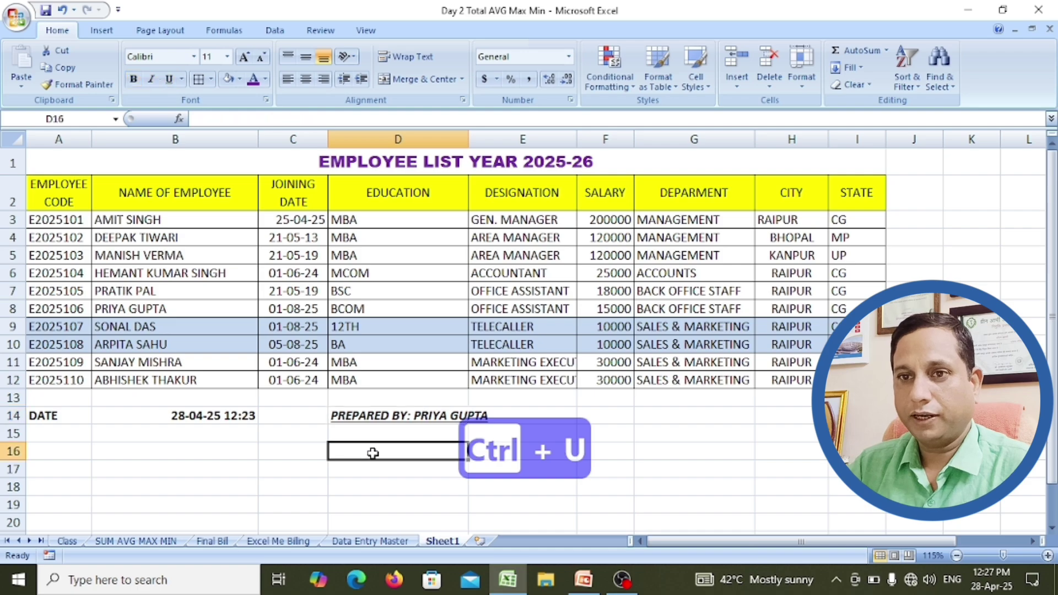